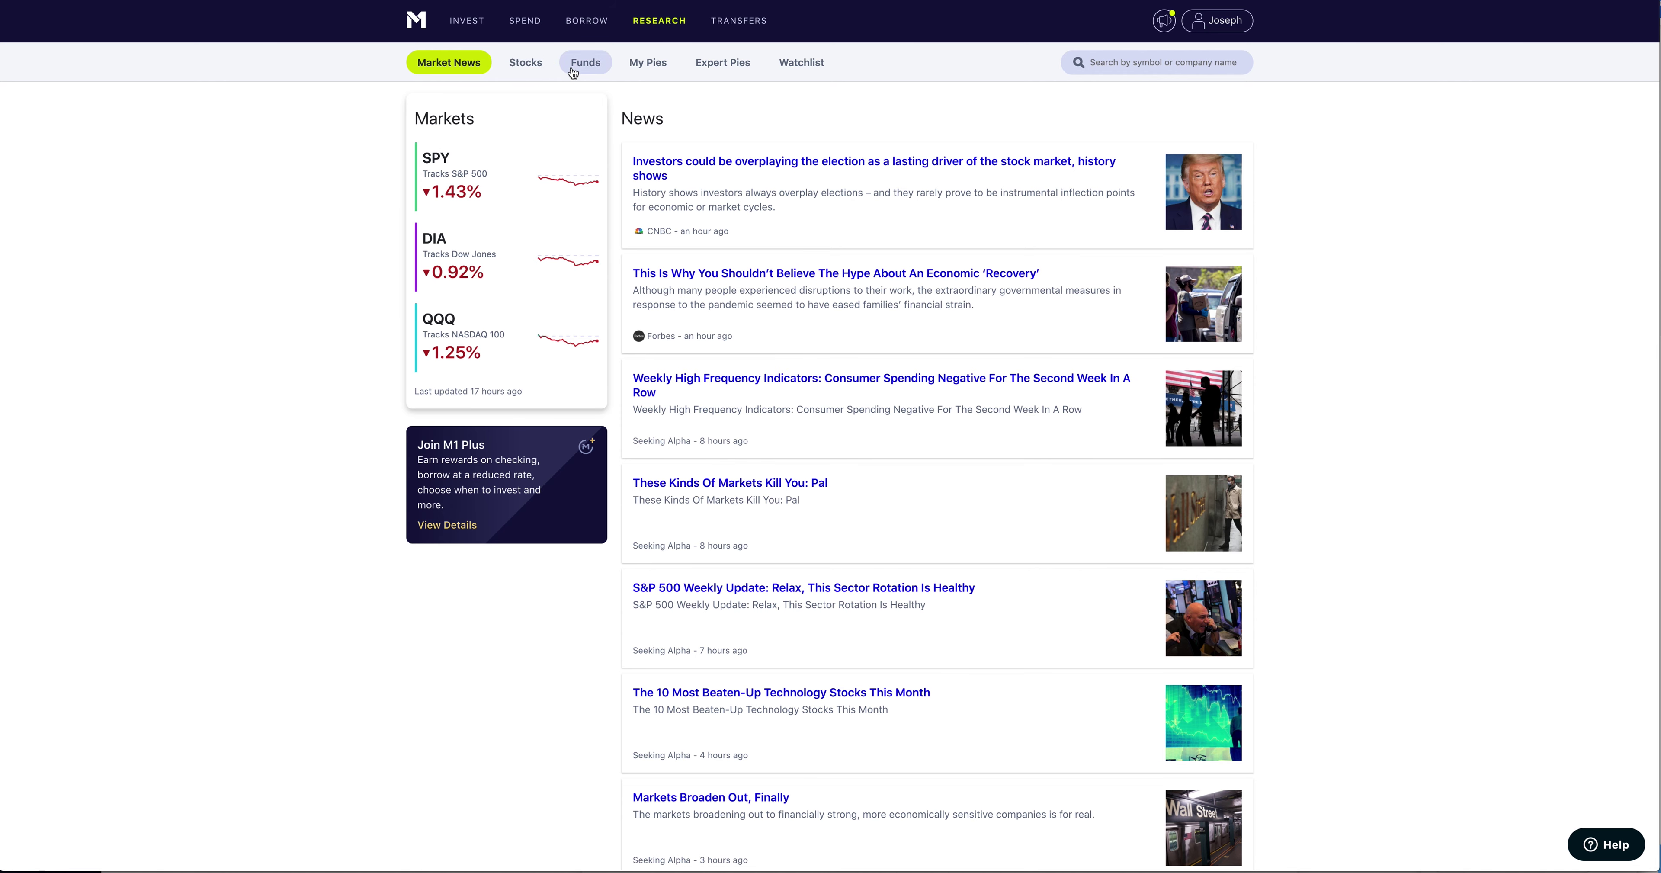
Look through the Stocks, Funds, Expert Pies and Watchlist sections of the research area.
{"action": "left_click", "coordinate": [523, 70]}
{"action": "left_click", "coordinate": [580, 70]}
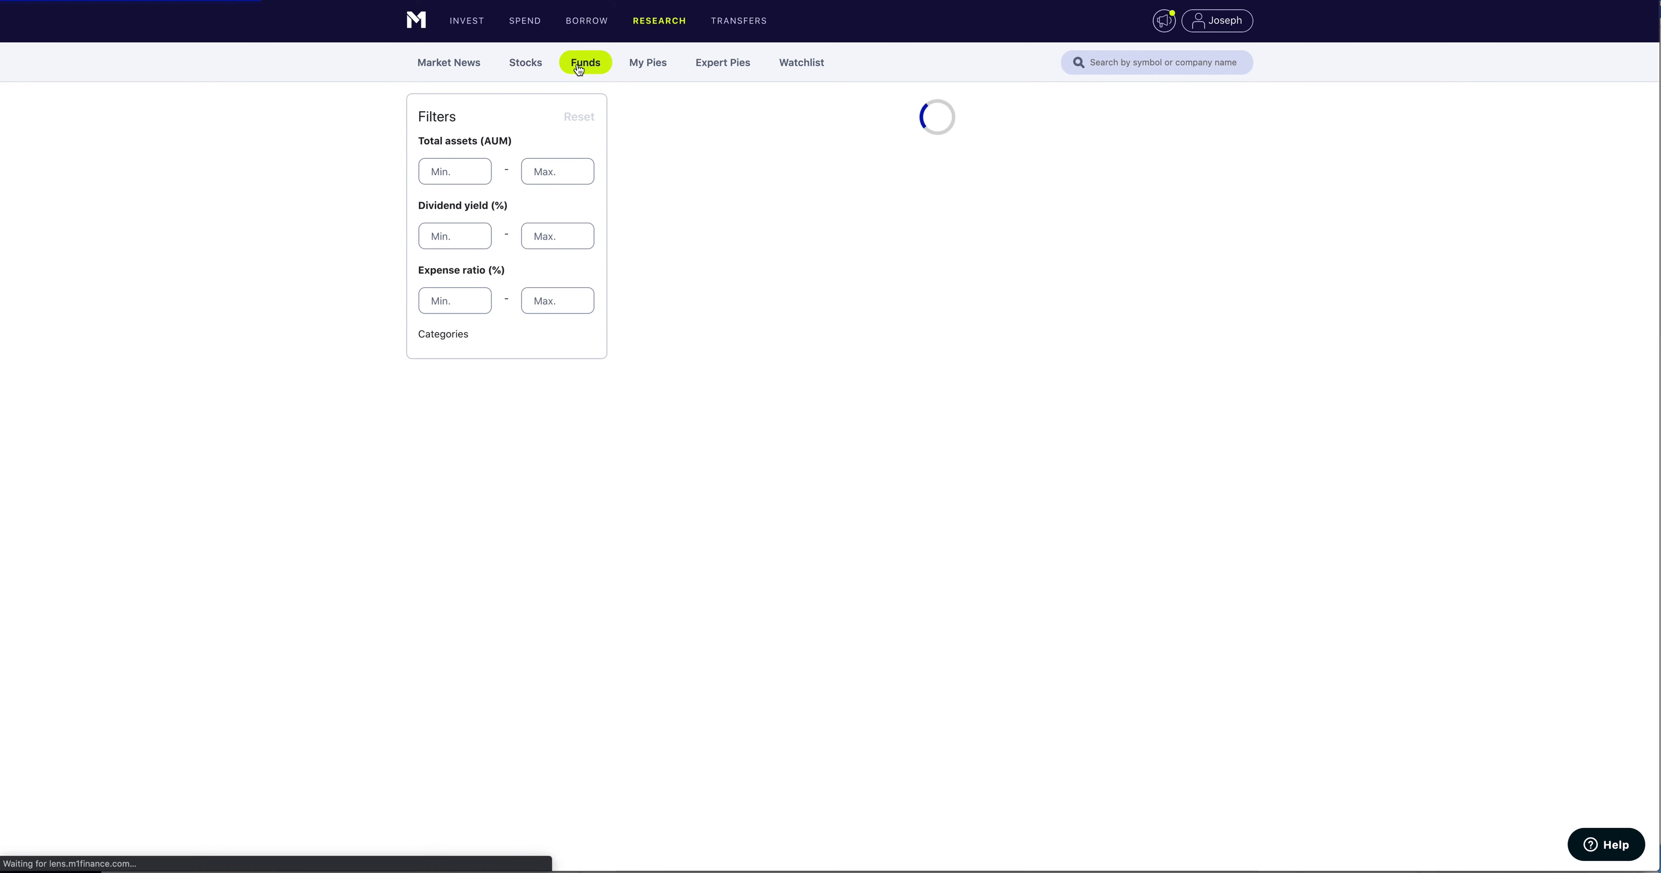
{"action": "left_click", "coordinate": [737, 69]}
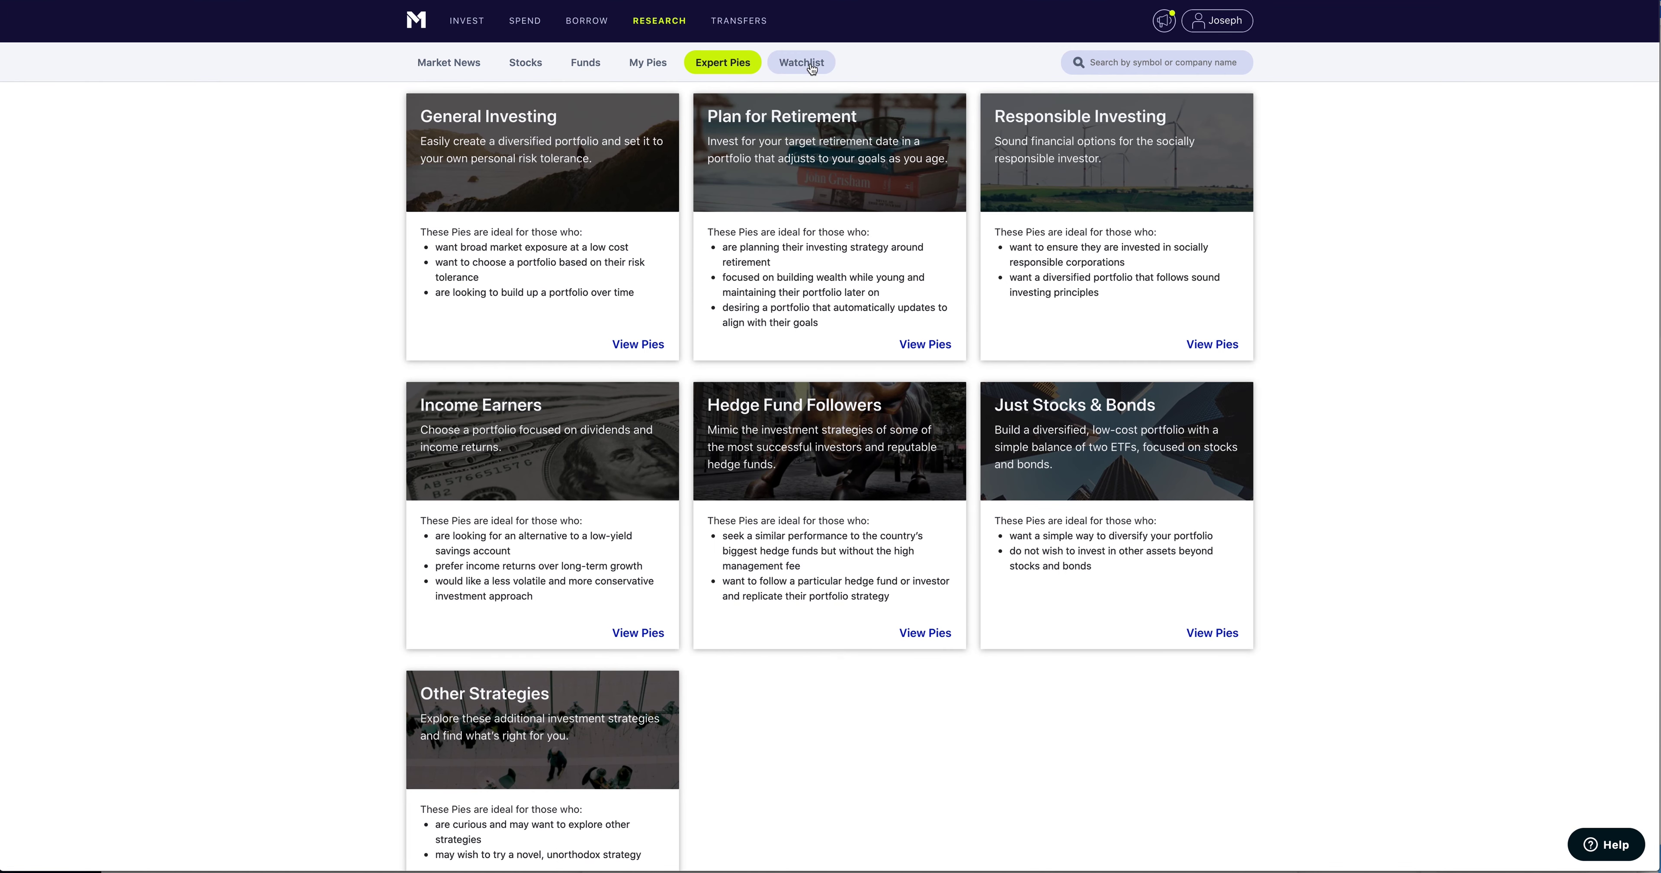
{"action": "left_click", "coordinate": [811, 67]}
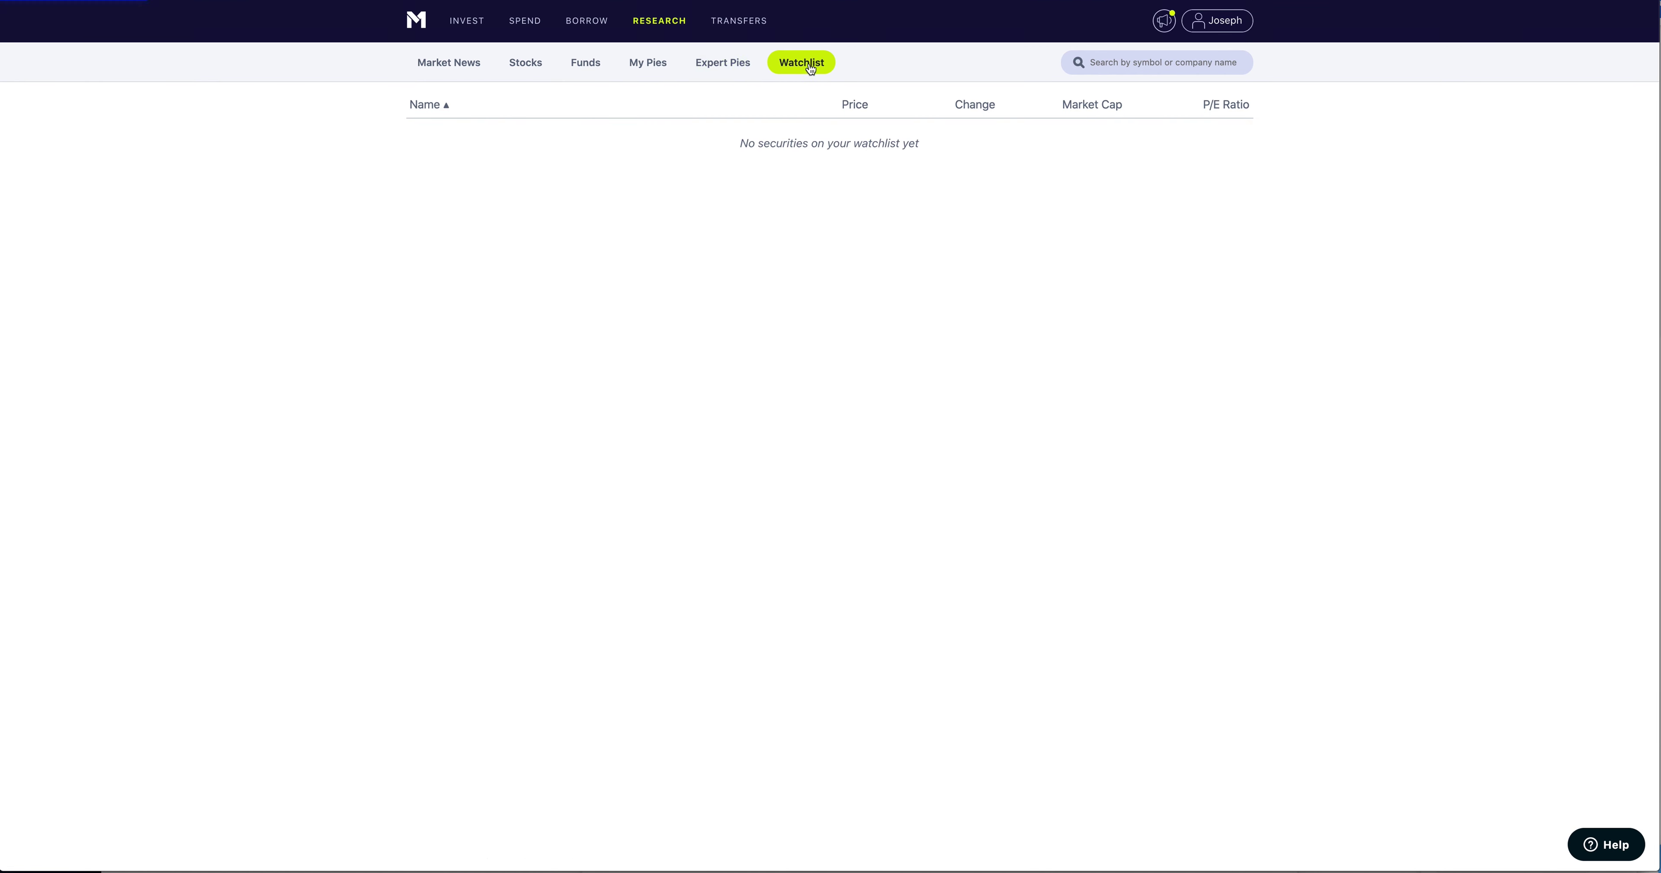
View the General Investing pies among the Expert Pies and return to the category overview.
{"action": "left_click", "coordinate": [726, 67]}
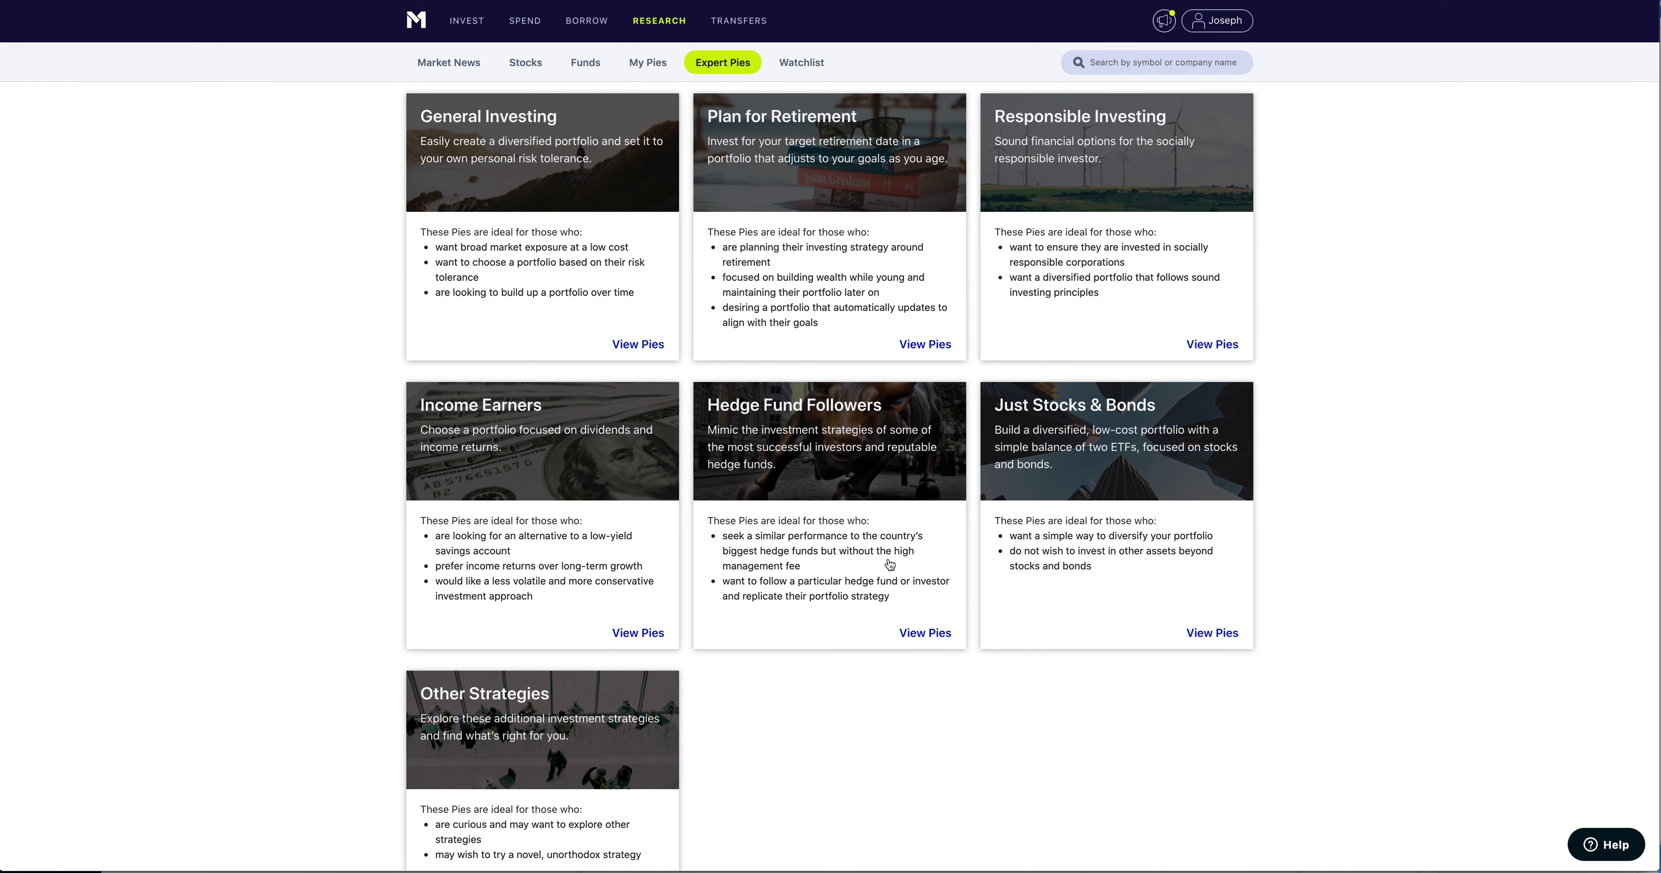
{"action": "left_click", "coordinate": [648, 341]}
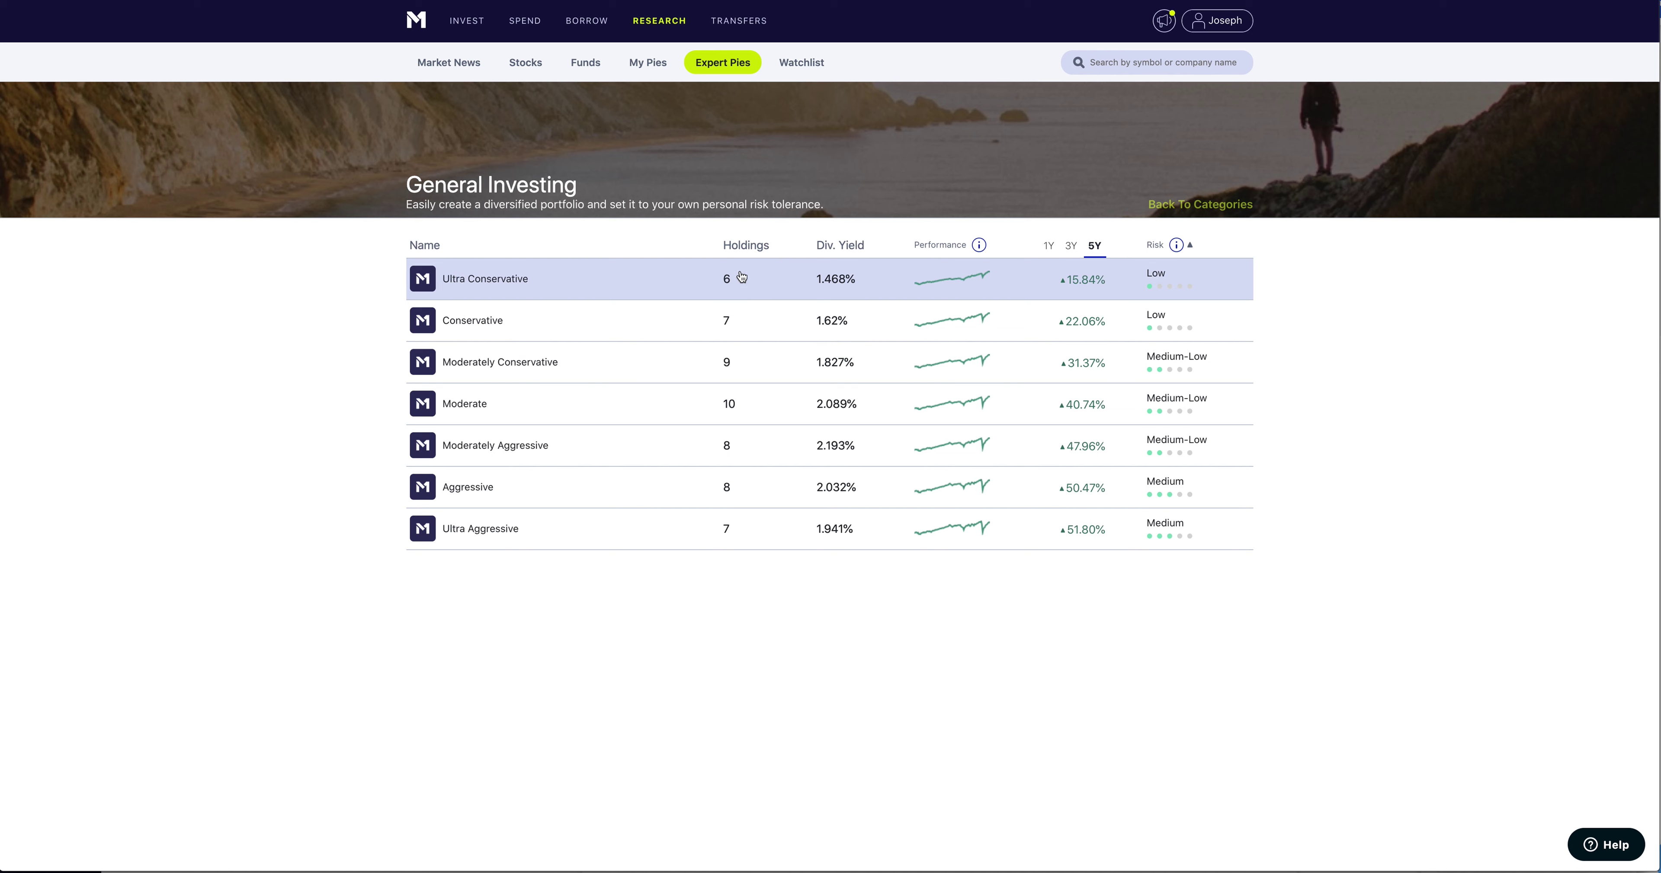
{"action": "left_click", "coordinate": [724, 66]}
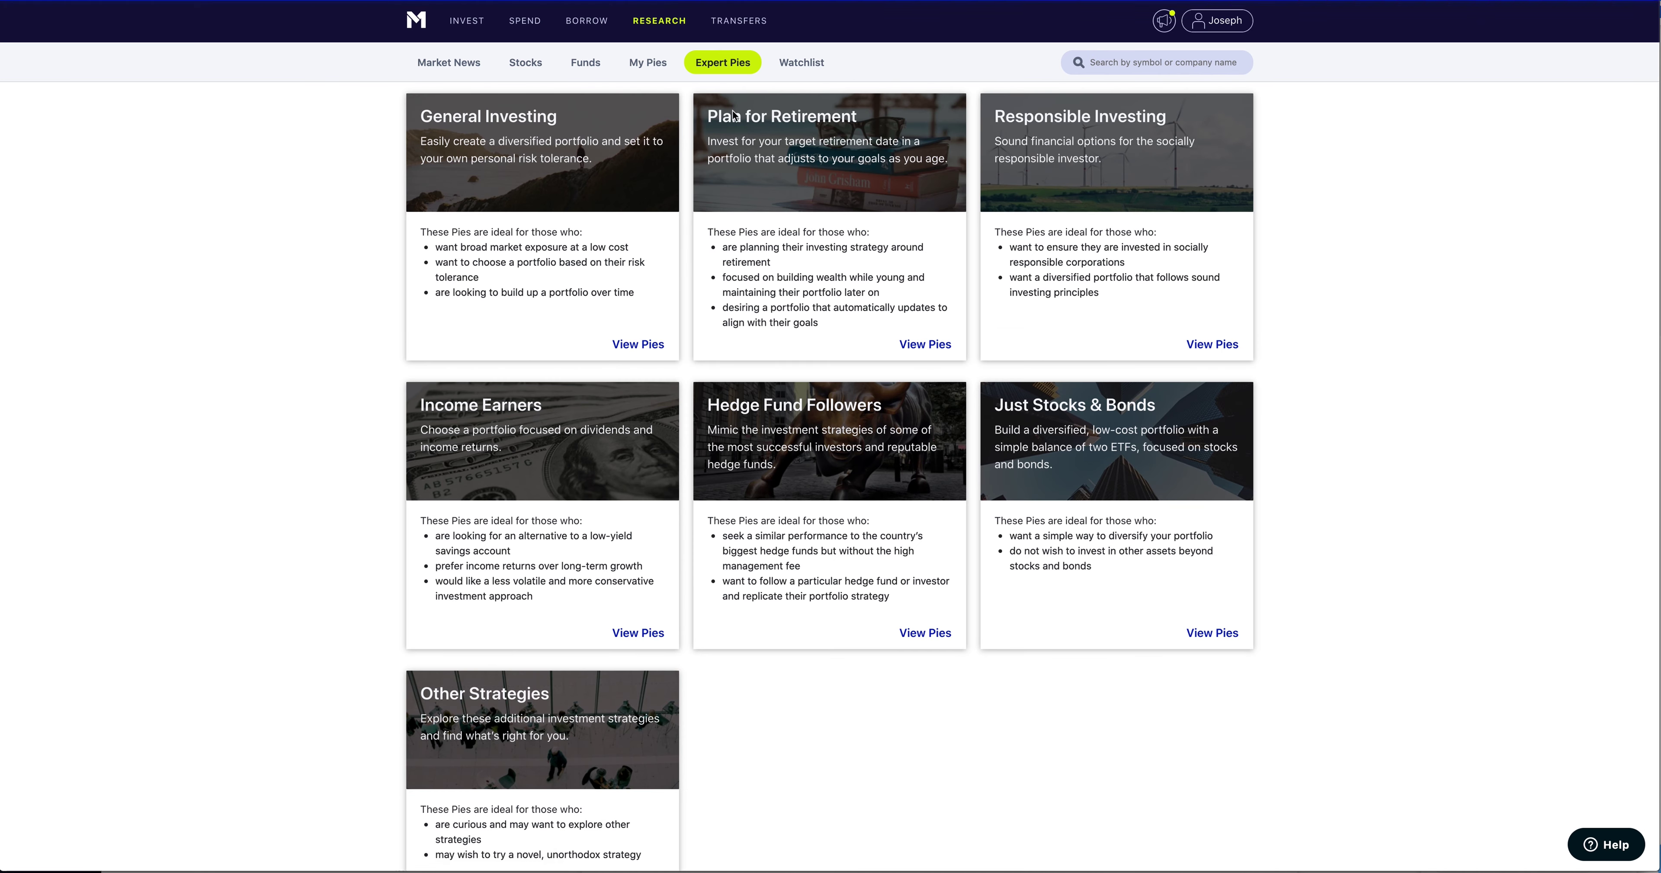
Browse the Plan for Retirement expert pies and filter them to a 2060 retirement year.
{"action": "left_click", "coordinate": [929, 344]}
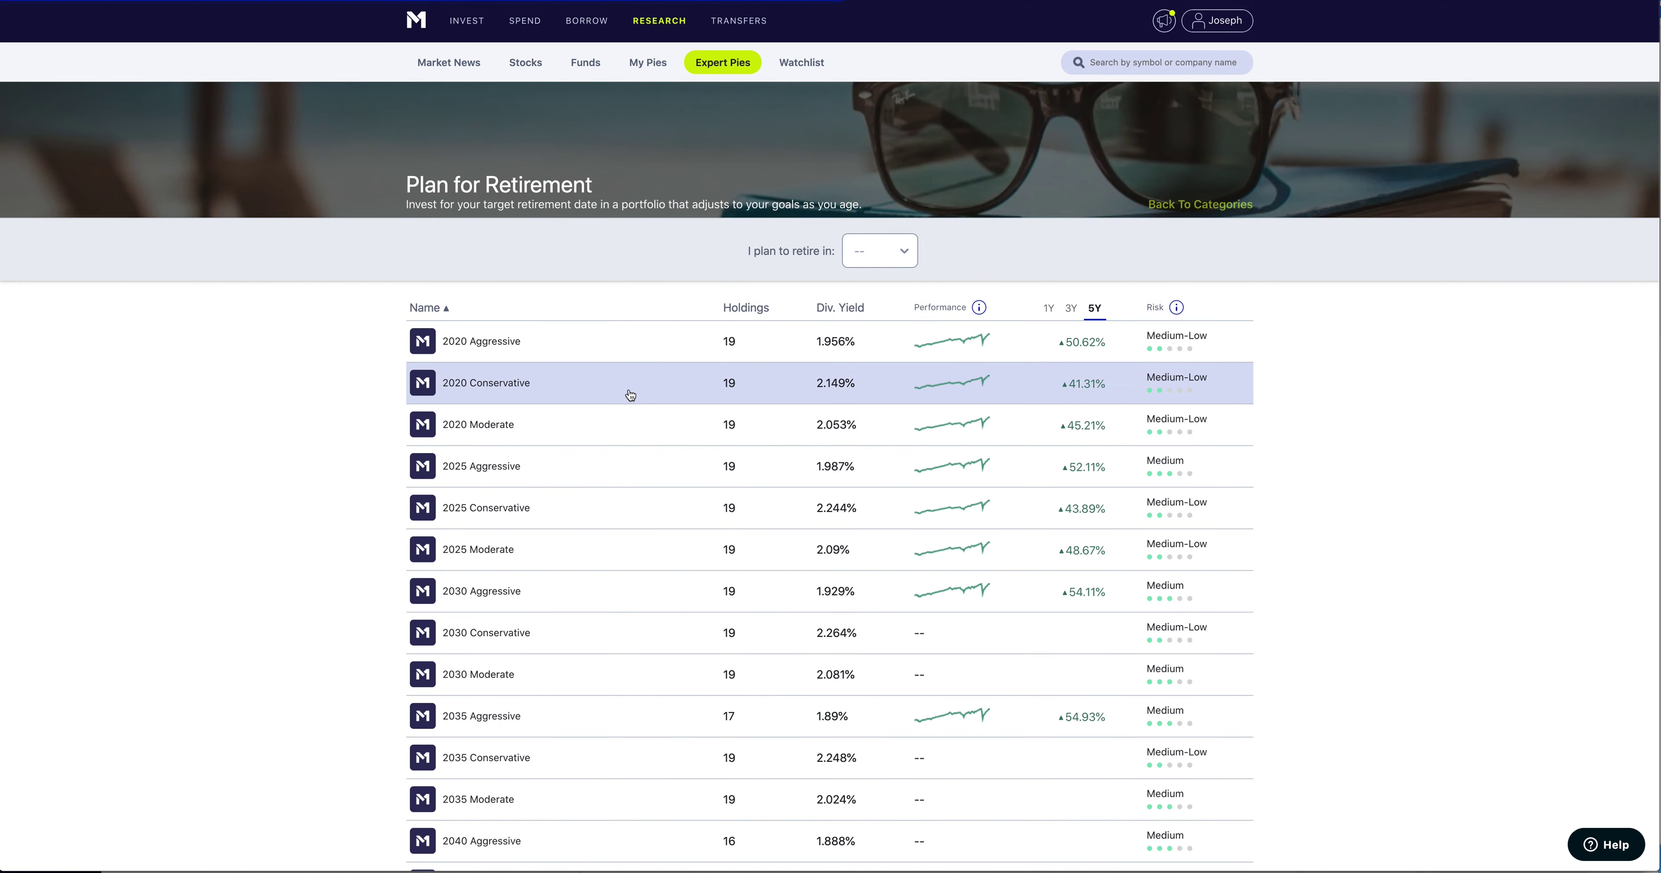
{"action": "scroll", "coordinate": [632, 383], "scroll_direction": "down", "scroll_amount": 4}
{"action": "scroll", "coordinate": [634, 385], "scroll_direction": "down", "scroll_amount": 5}
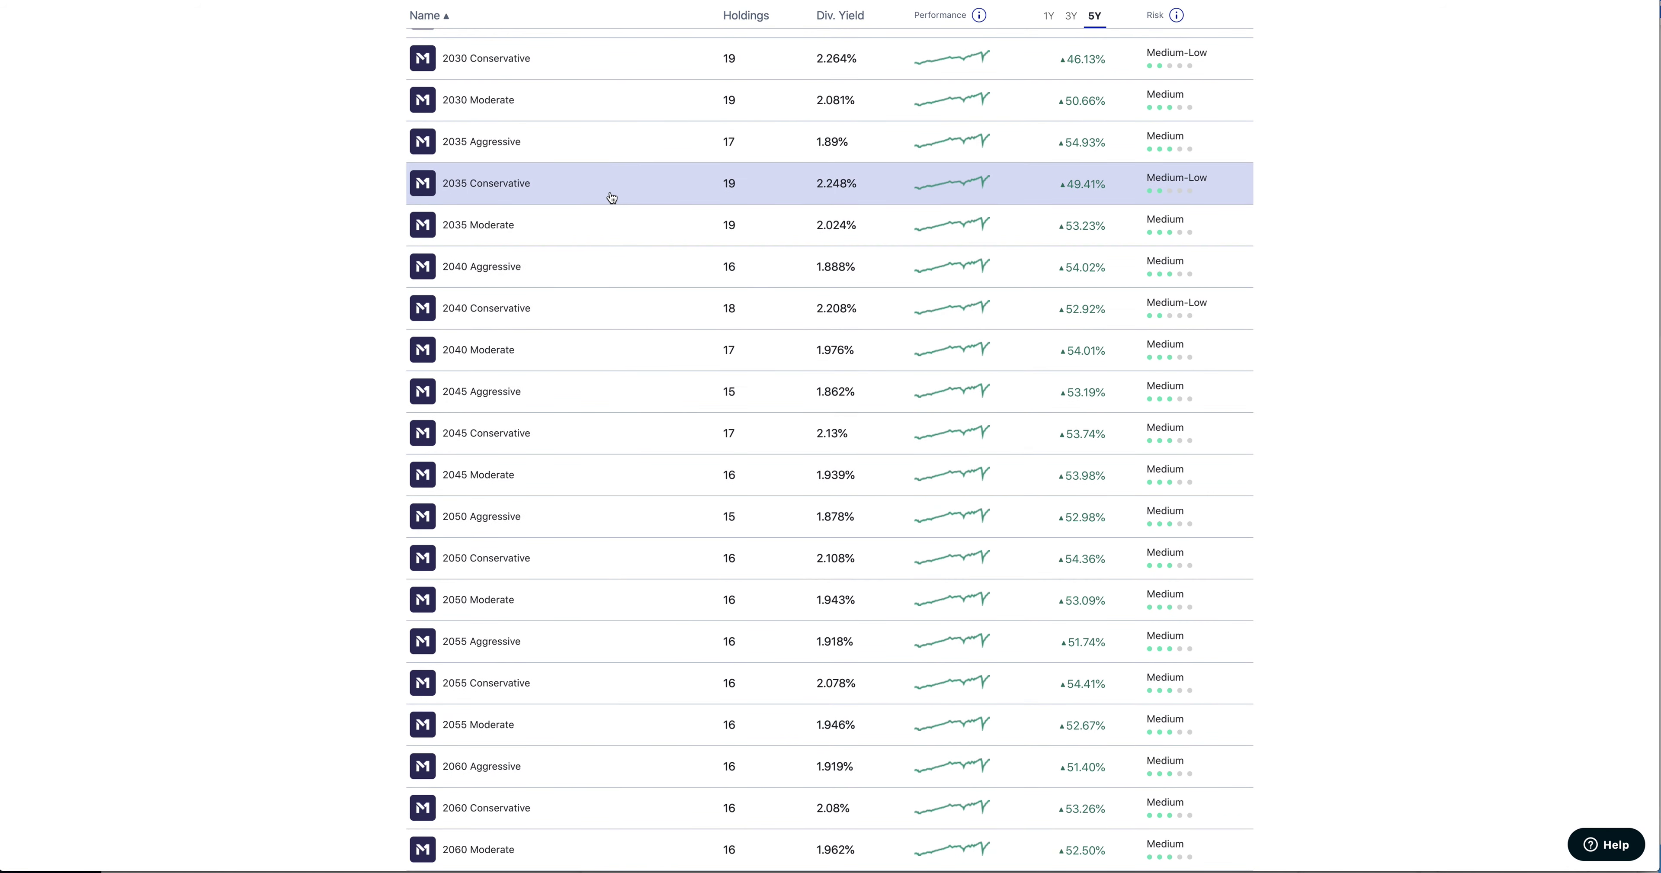
{"action": "scroll", "coordinate": [611, 197], "scroll_direction": "up", "scroll_amount": 7}
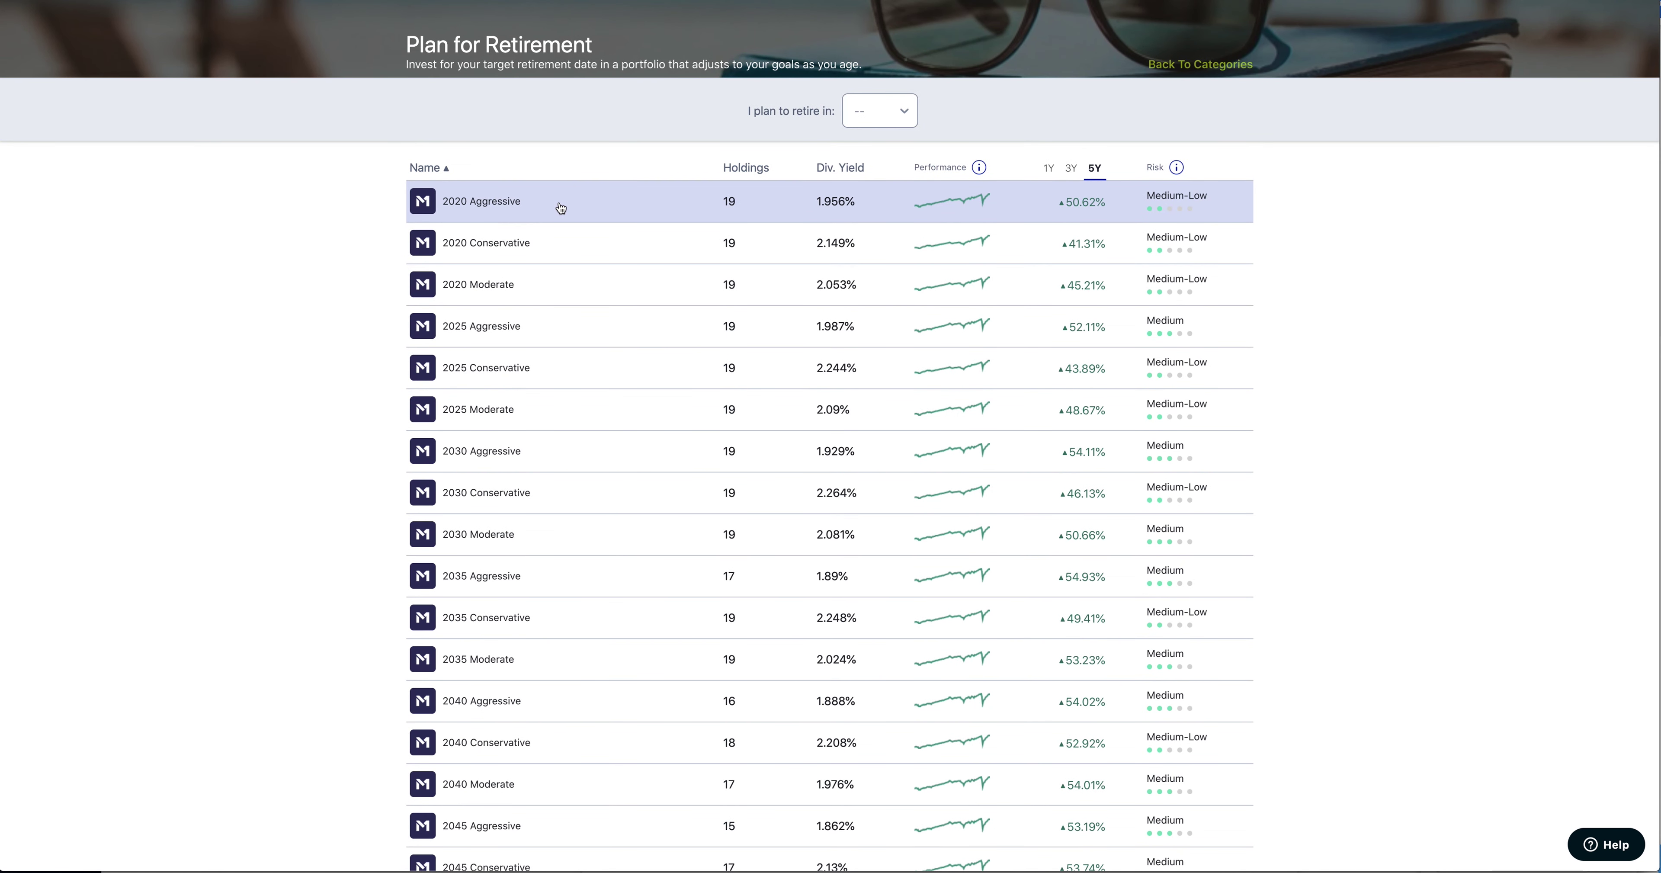
{"action": "left_click", "coordinate": [902, 112]}
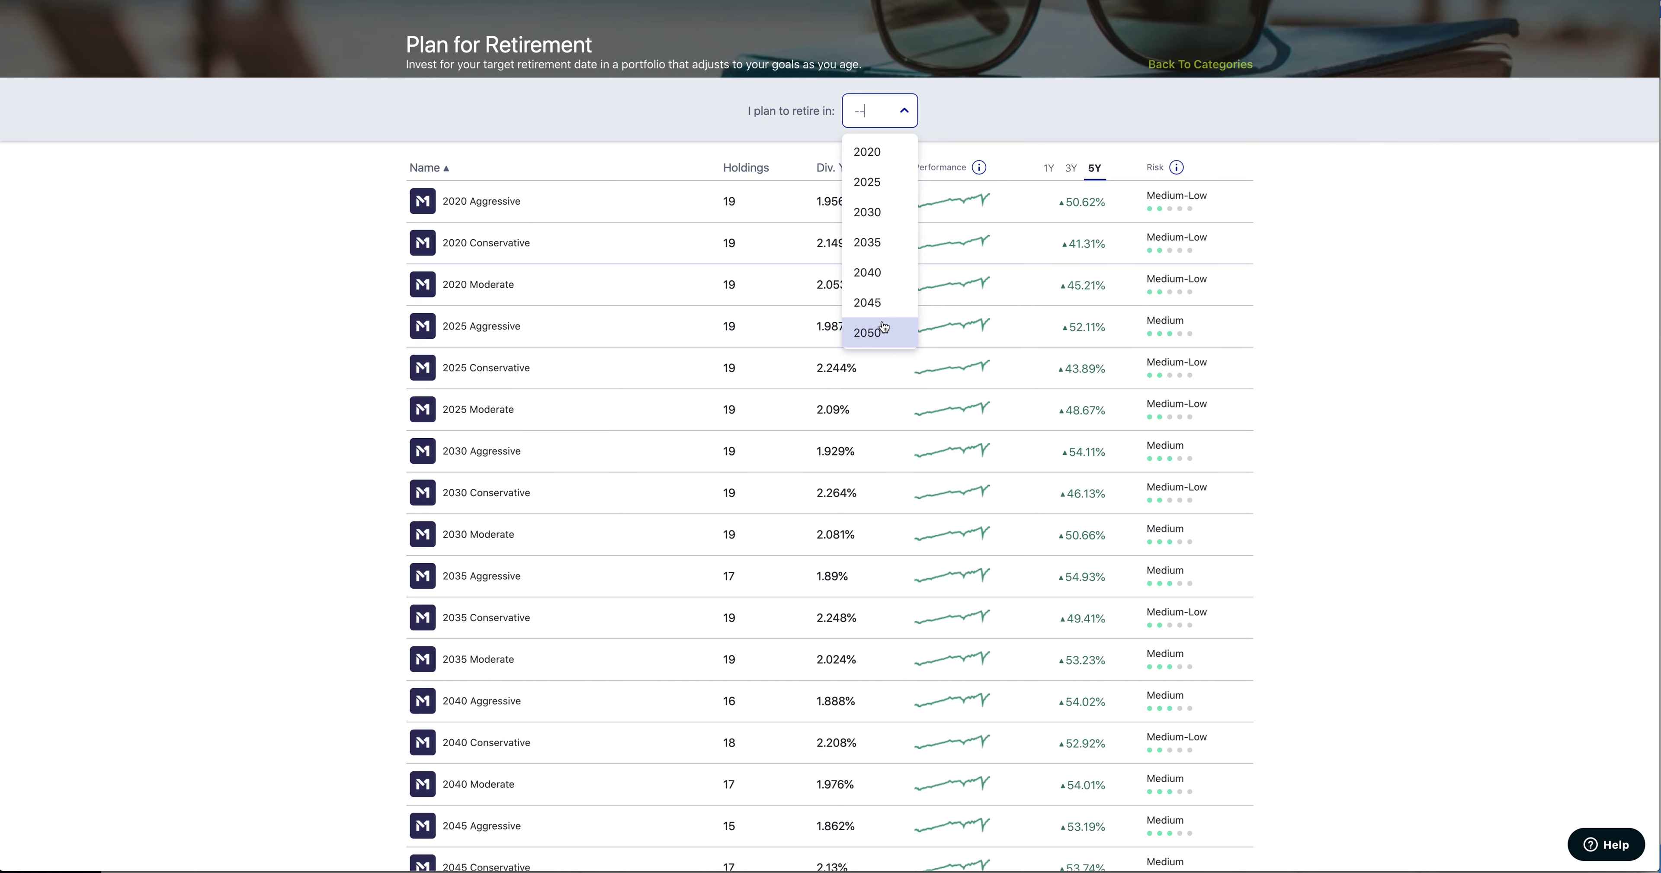
{"action": "scroll", "coordinate": [886, 327], "scroll_direction": "down", "scroll_amount": 2}
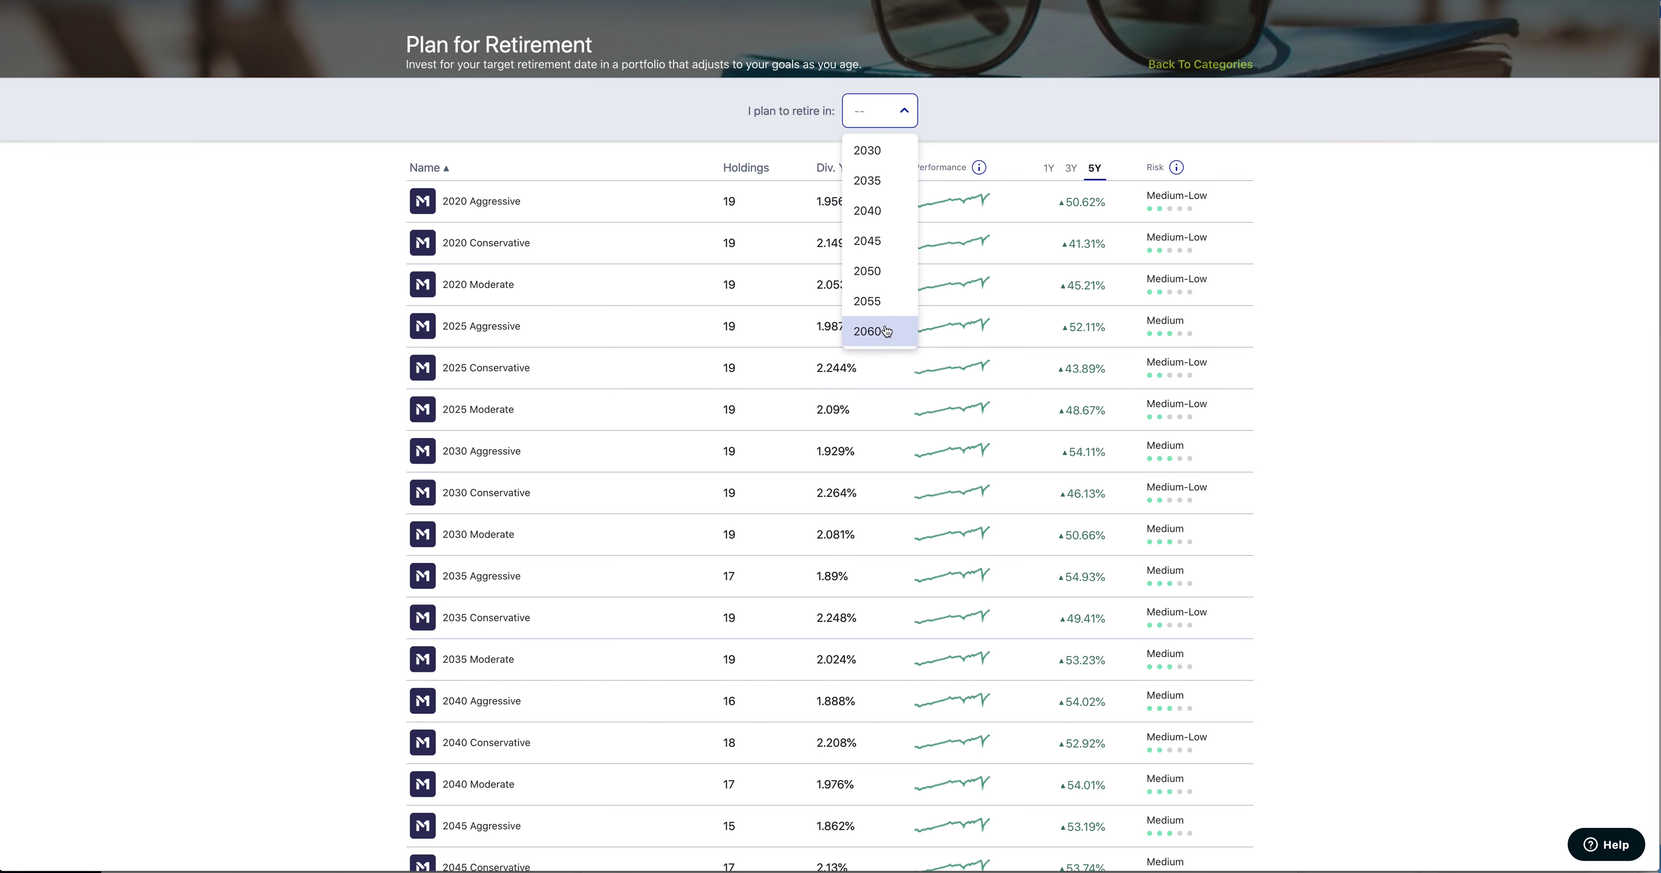
{"action": "left_click", "coordinate": [886, 328]}
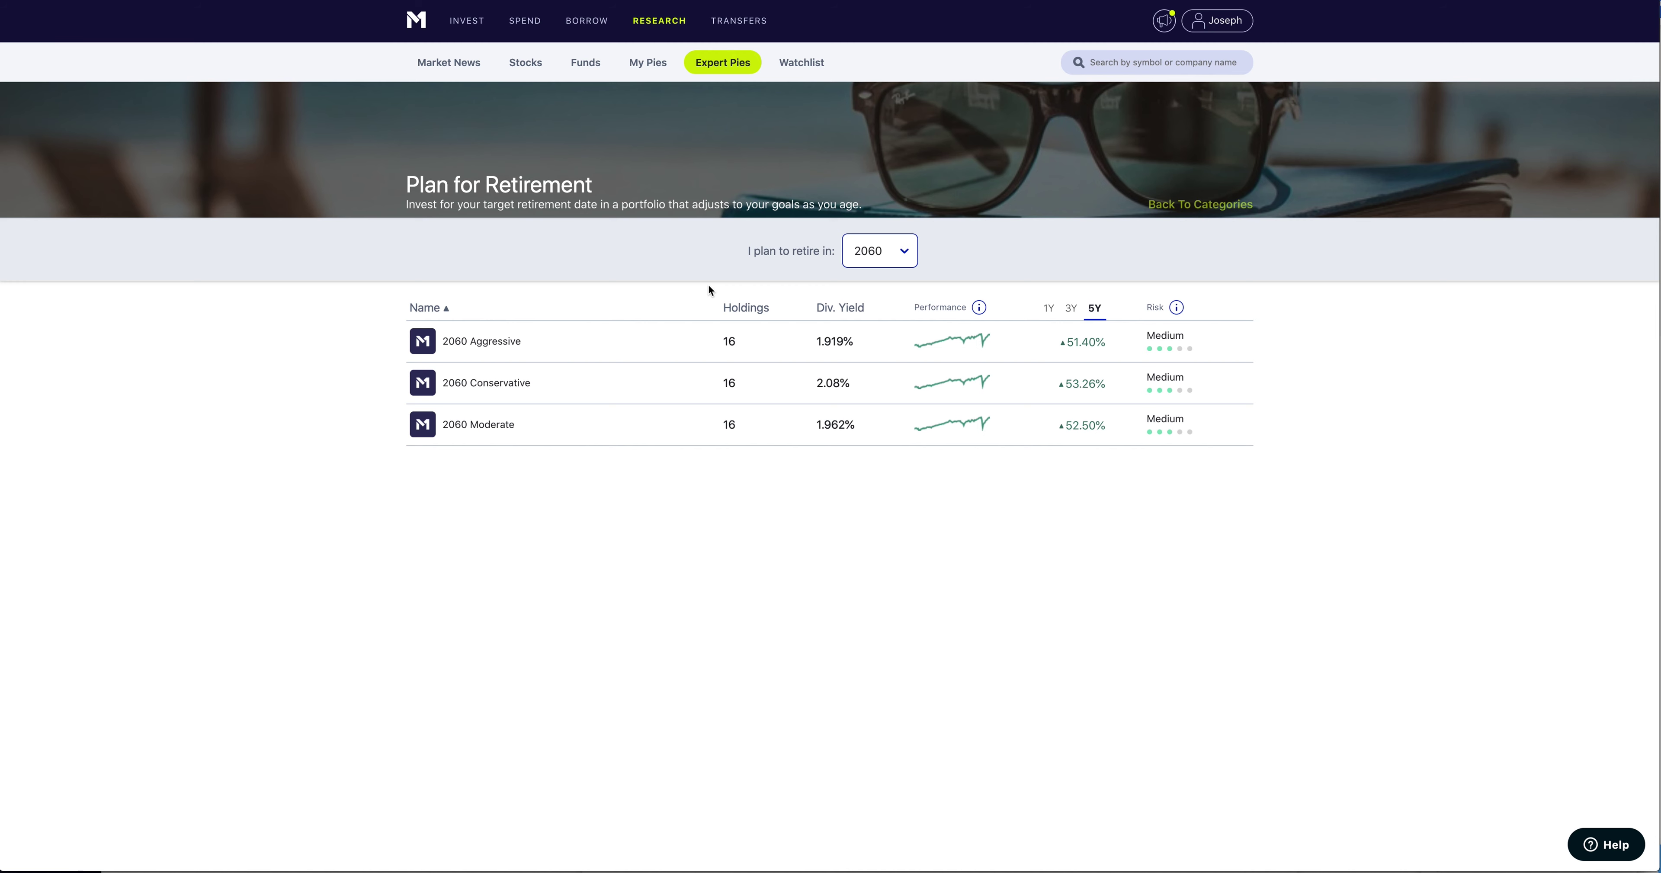
Go to My Pies and start creating a new pie.
{"action": "left_click", "coordinate": [650, 63]}
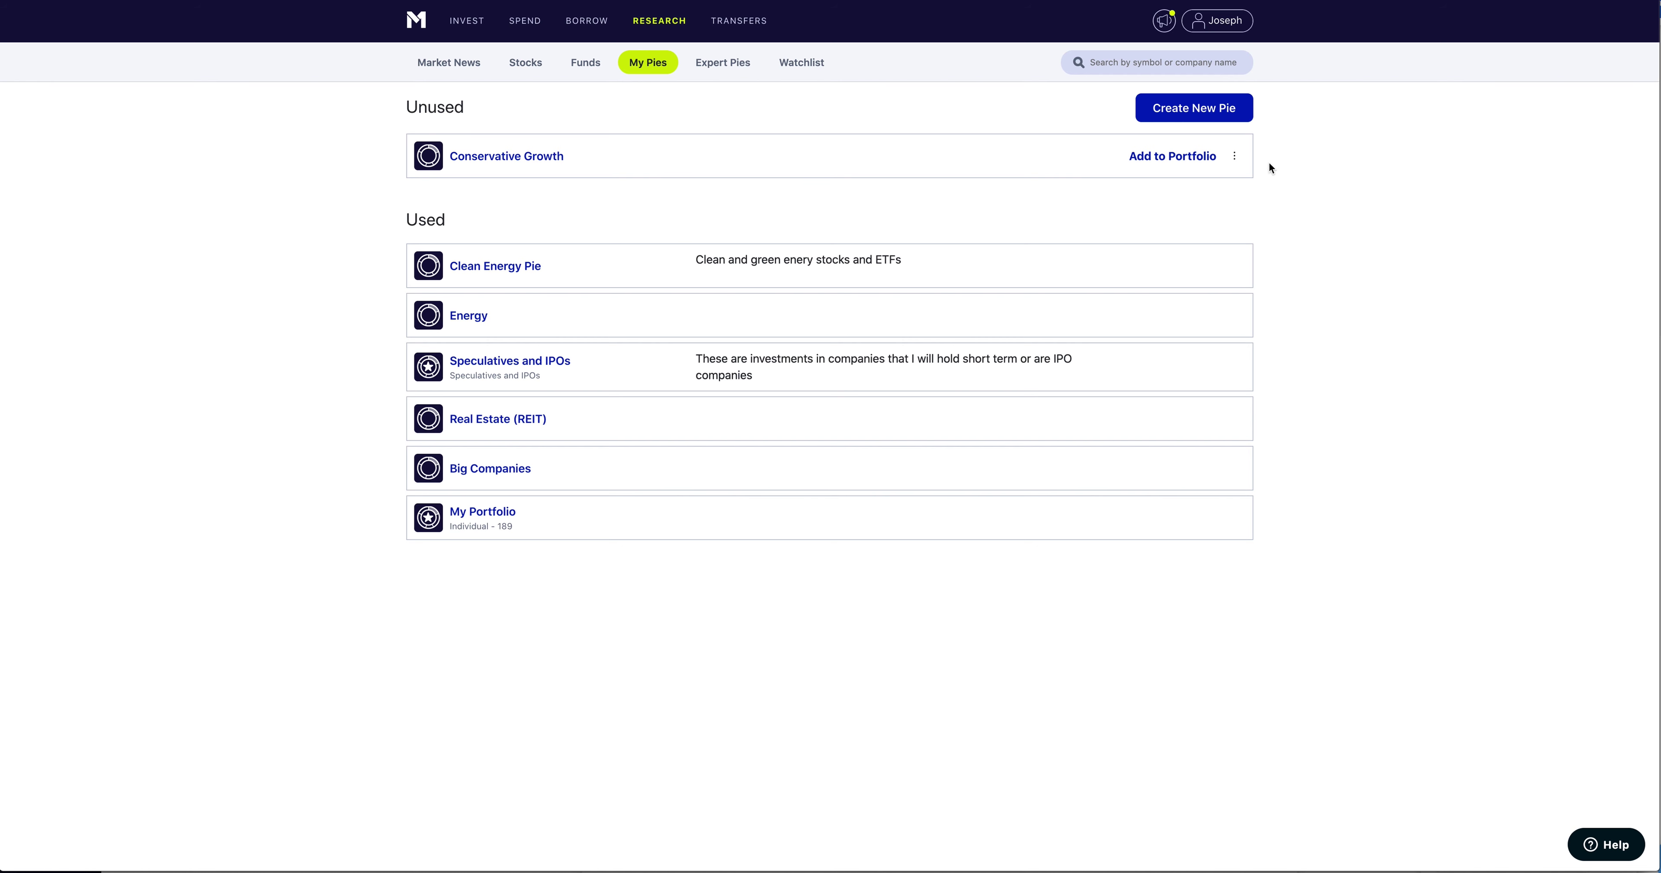
{"action": "left_click", "coordinate": [1193, 109]}
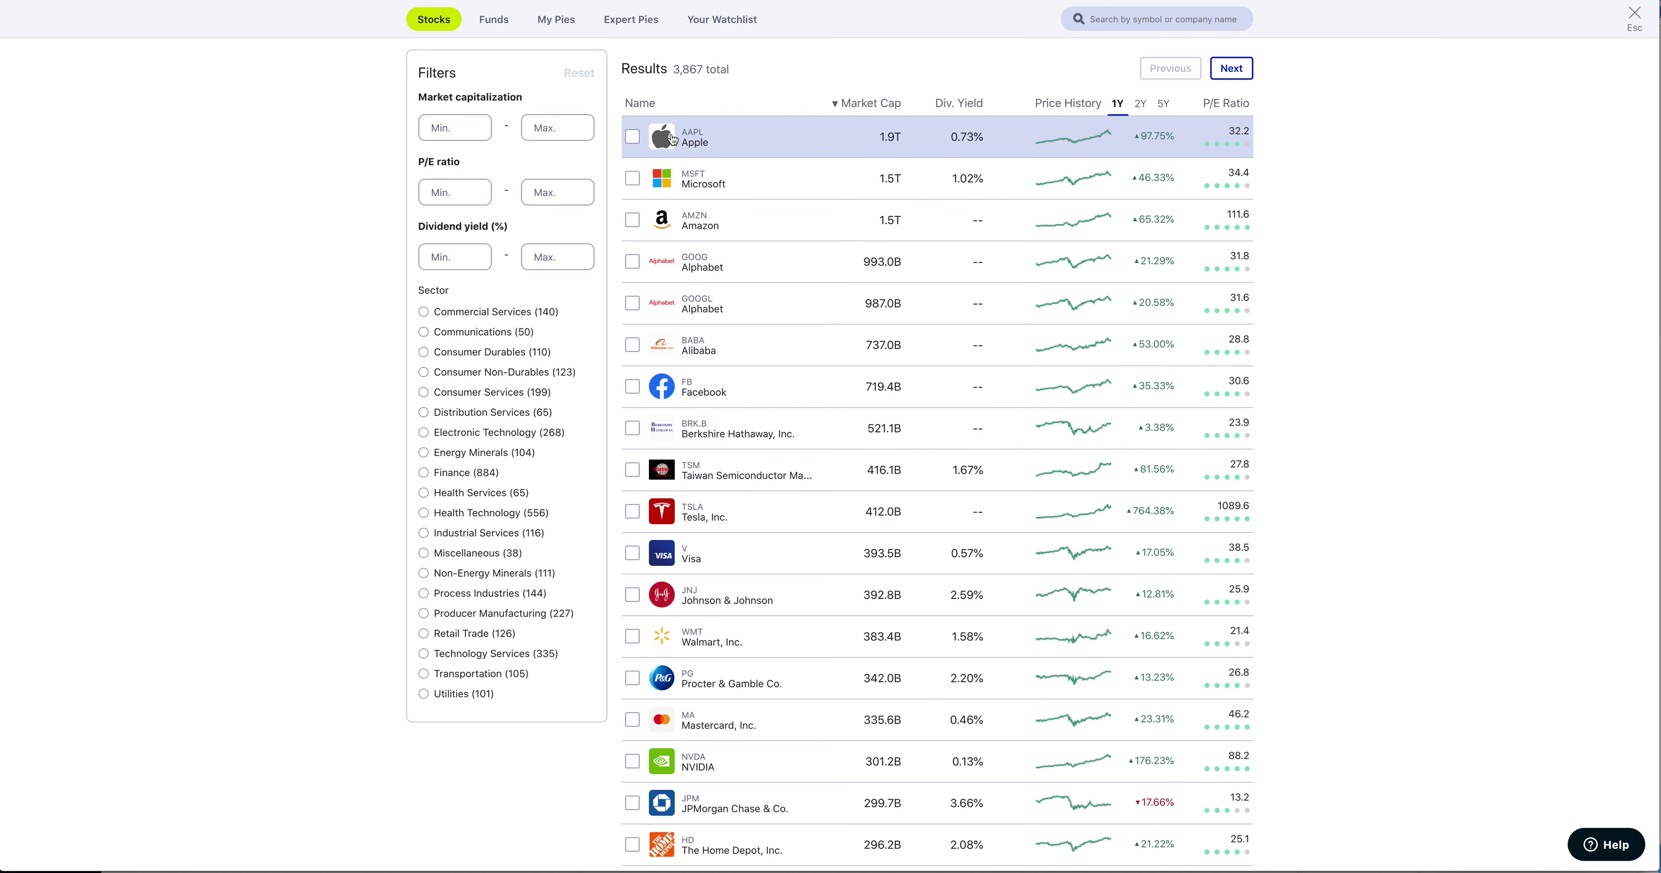
Open Apple's stock details and check its performance over 5D, 1M, 3M and 6M, inspecting the split and dividend markers.
{"action": "left_click", "coordinate": [692, 146]}
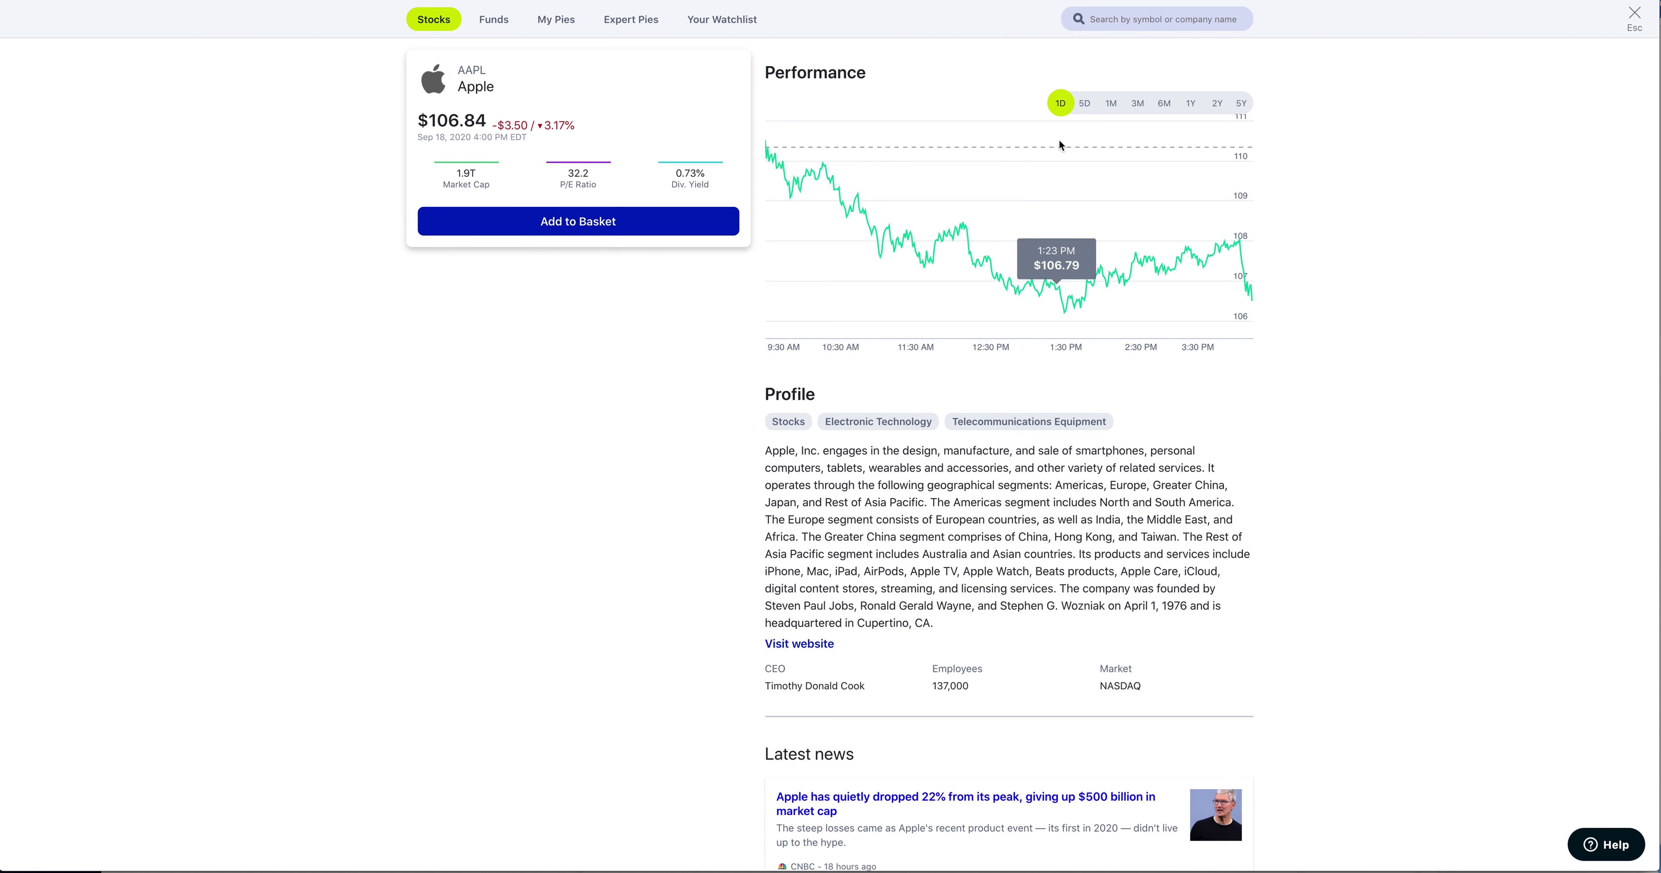
{"action": "left_click", "coordinate": [1086, 104]}
{"action": "left_click", "coordinate": [1104, 111]}
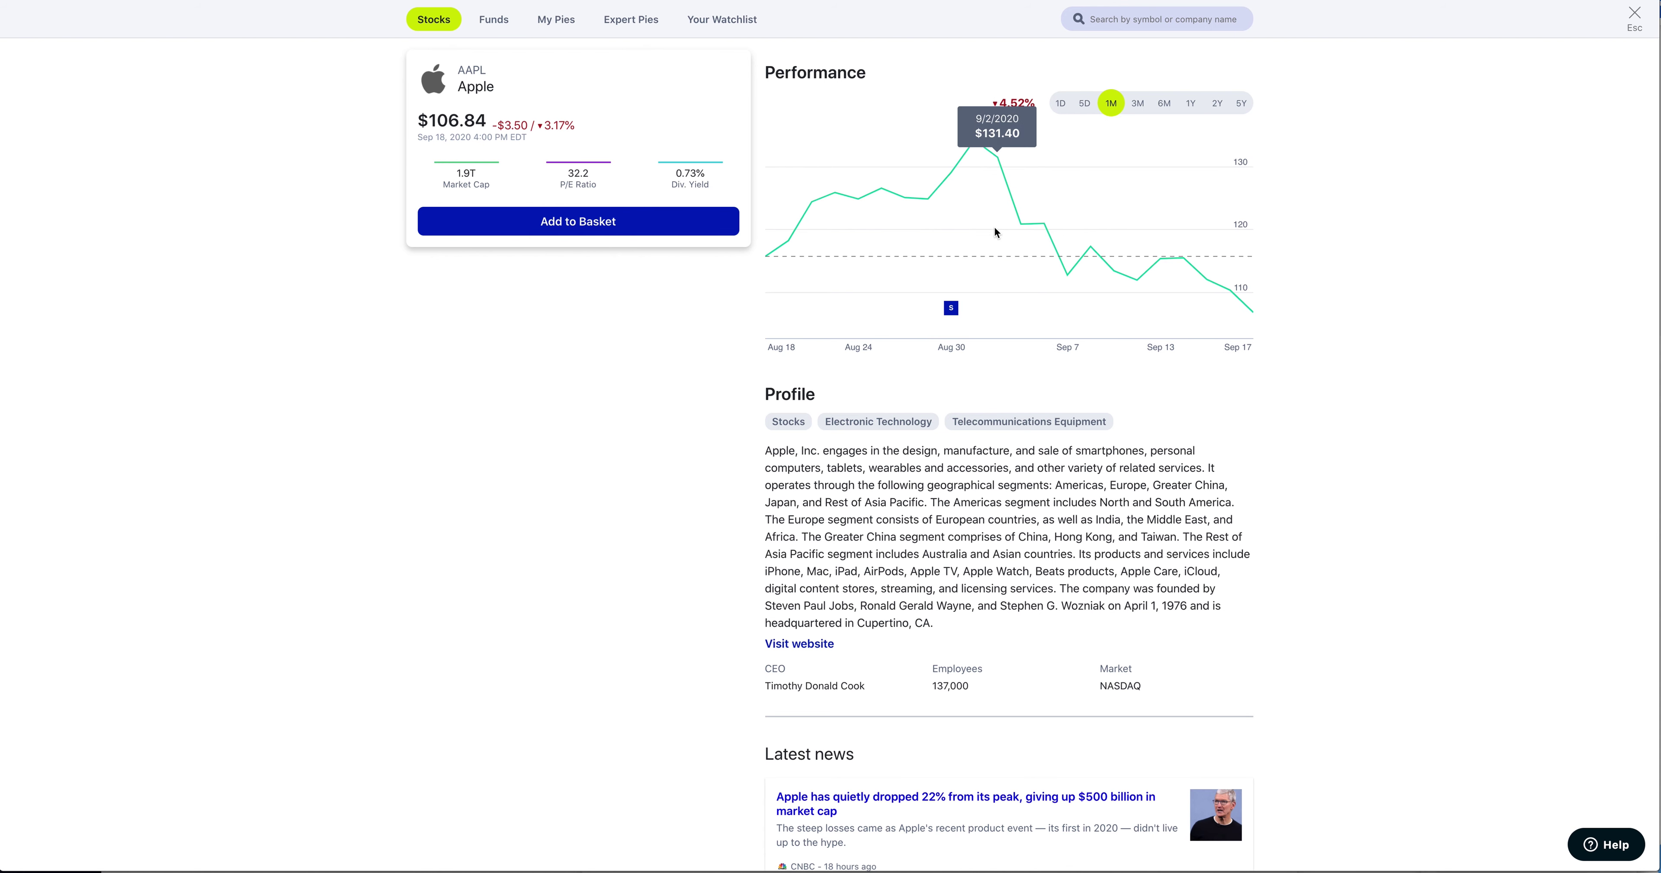
{"action": "mouse_move", "coordinate": [952, 310]}
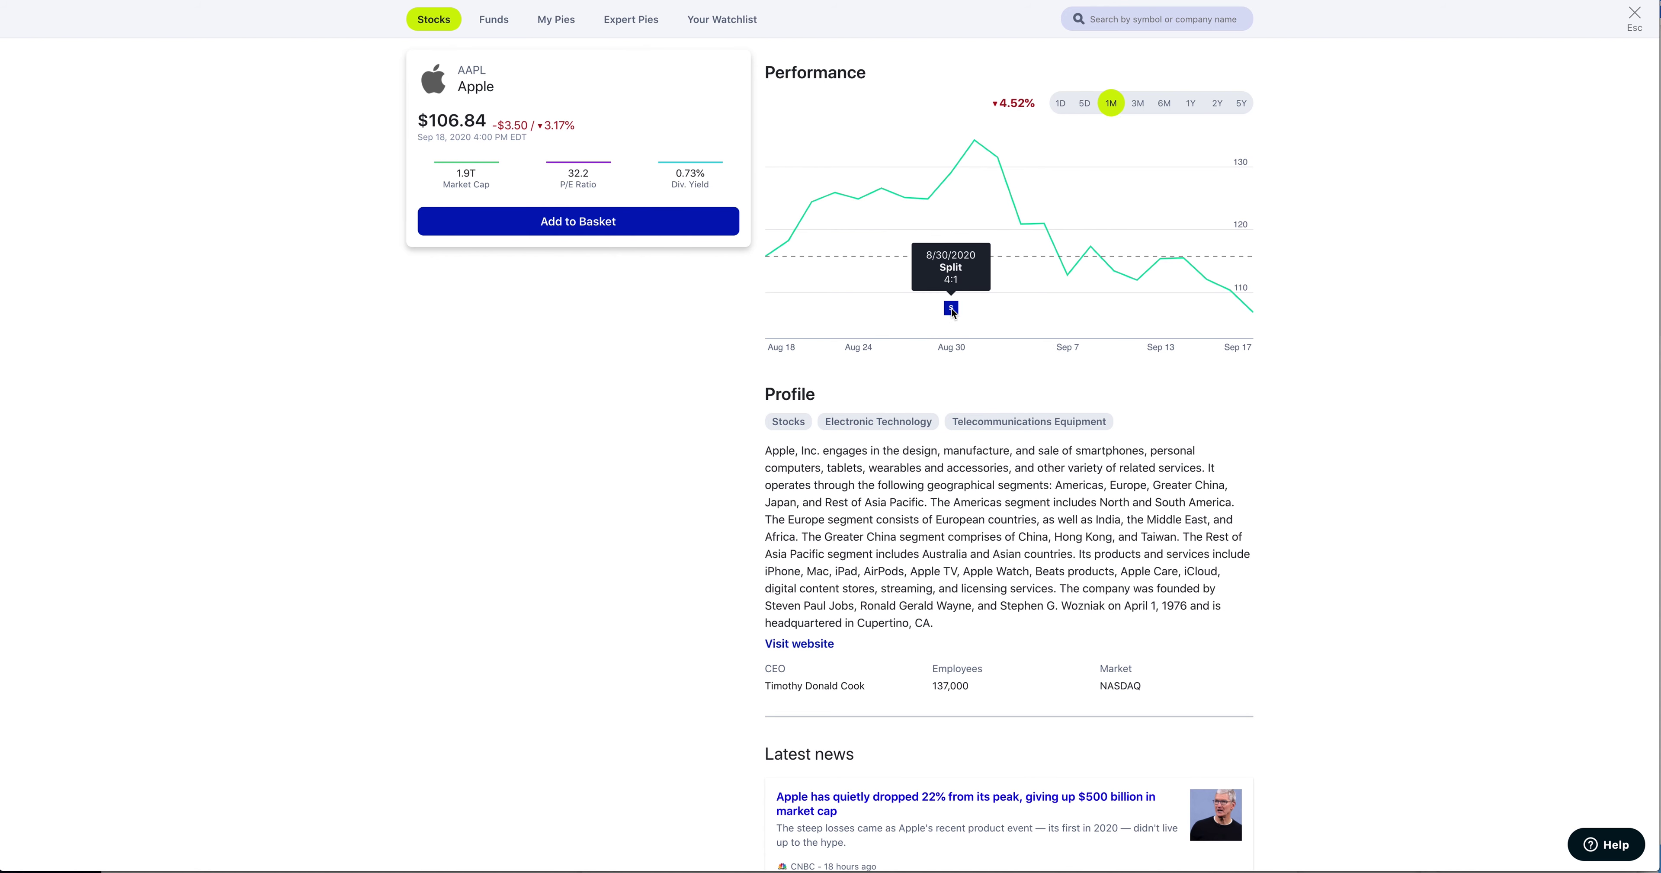
{"action": "left_click", "coordinate": [1138, 104]}
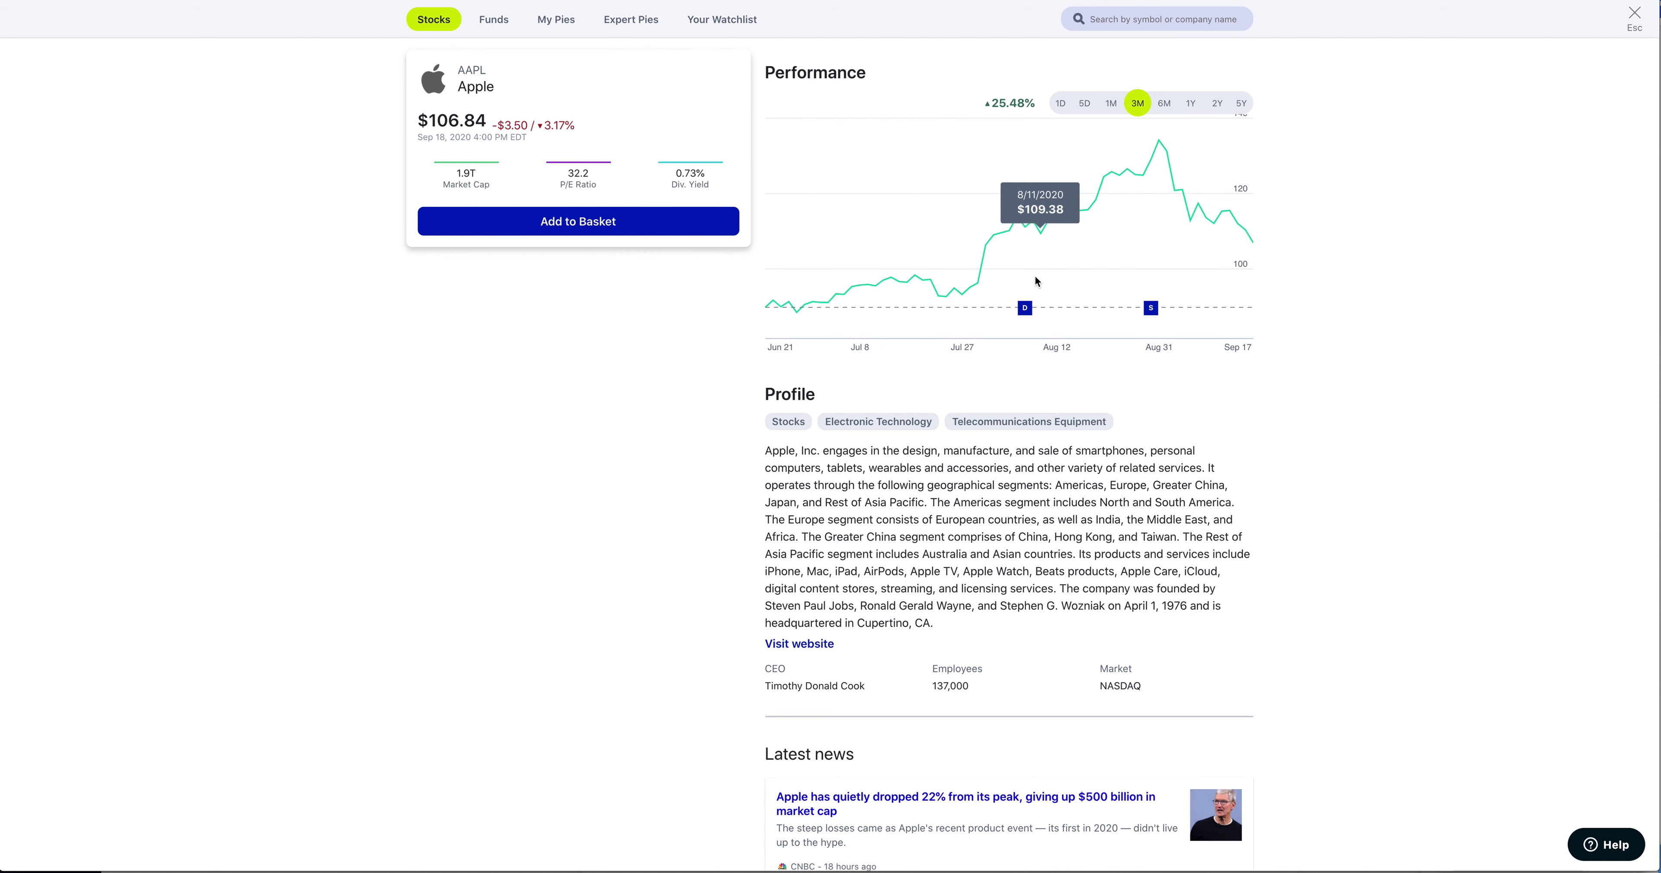
{"action": "mouse_move", "coordinate": [1029, 310]}
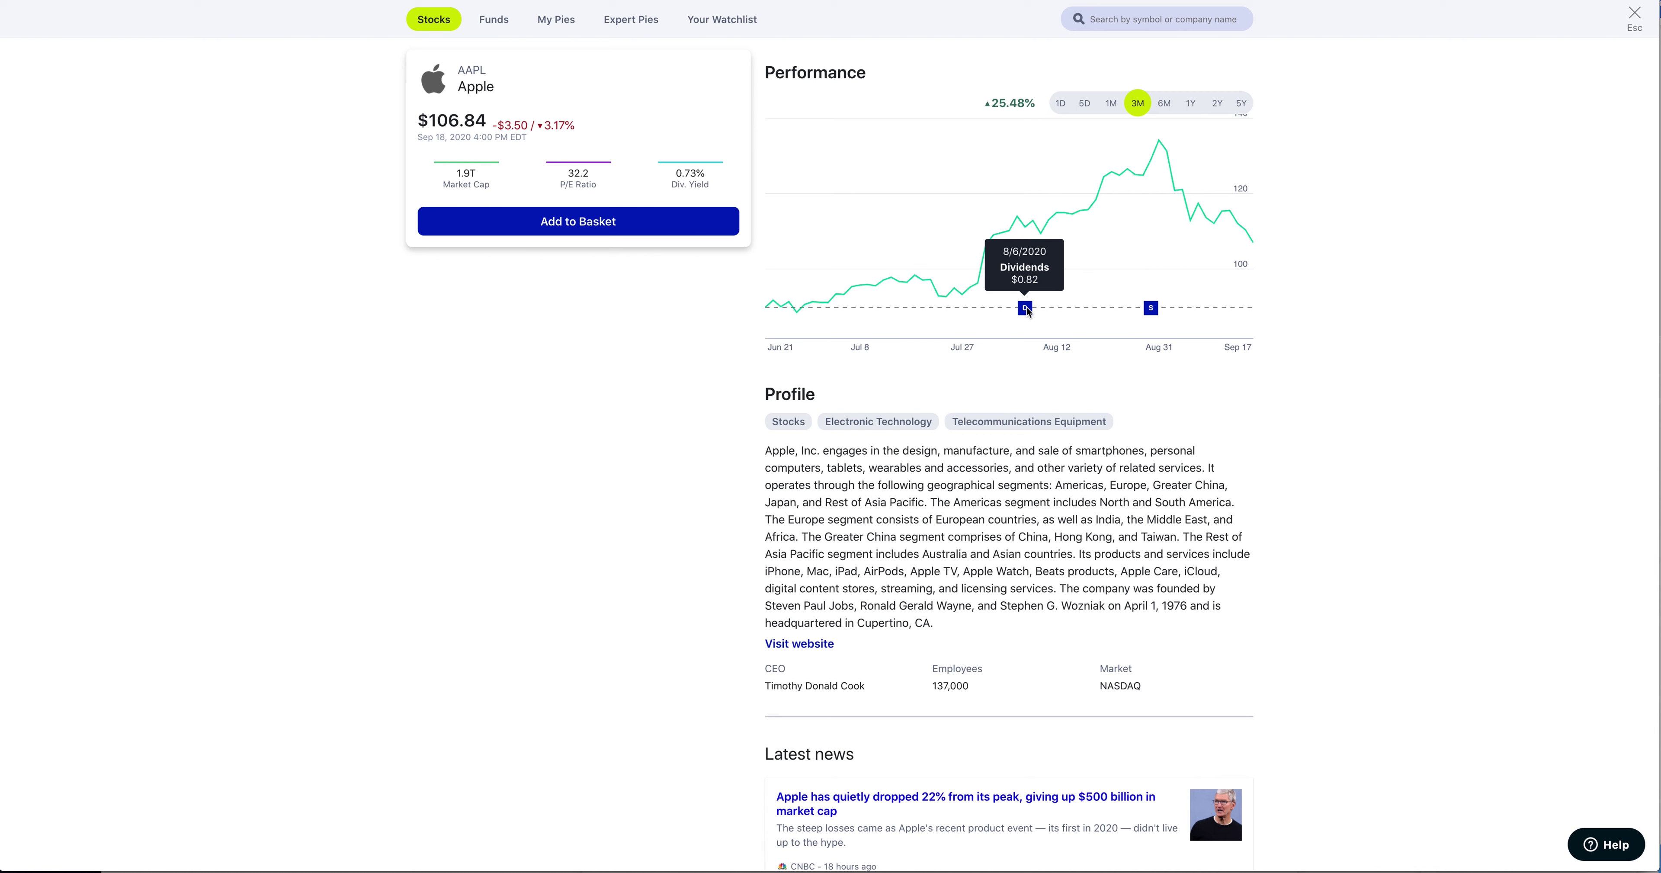
{"action": "left_click", "coordinate": [1166, 105]}
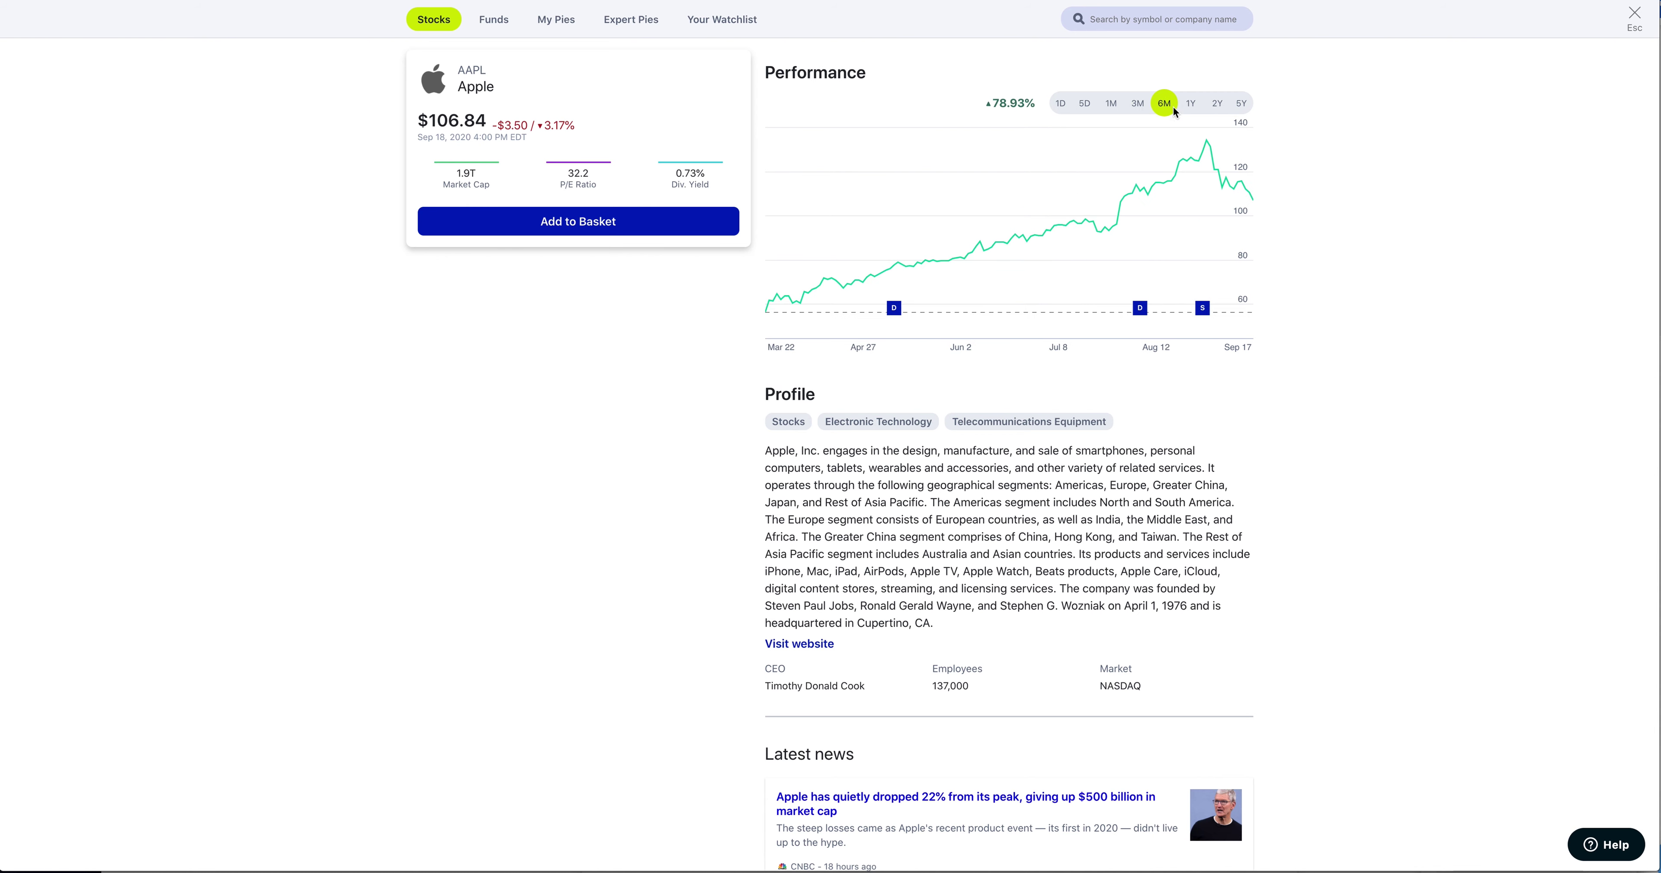
{"action": "mouse_move", "coordinate": [893, 312]}
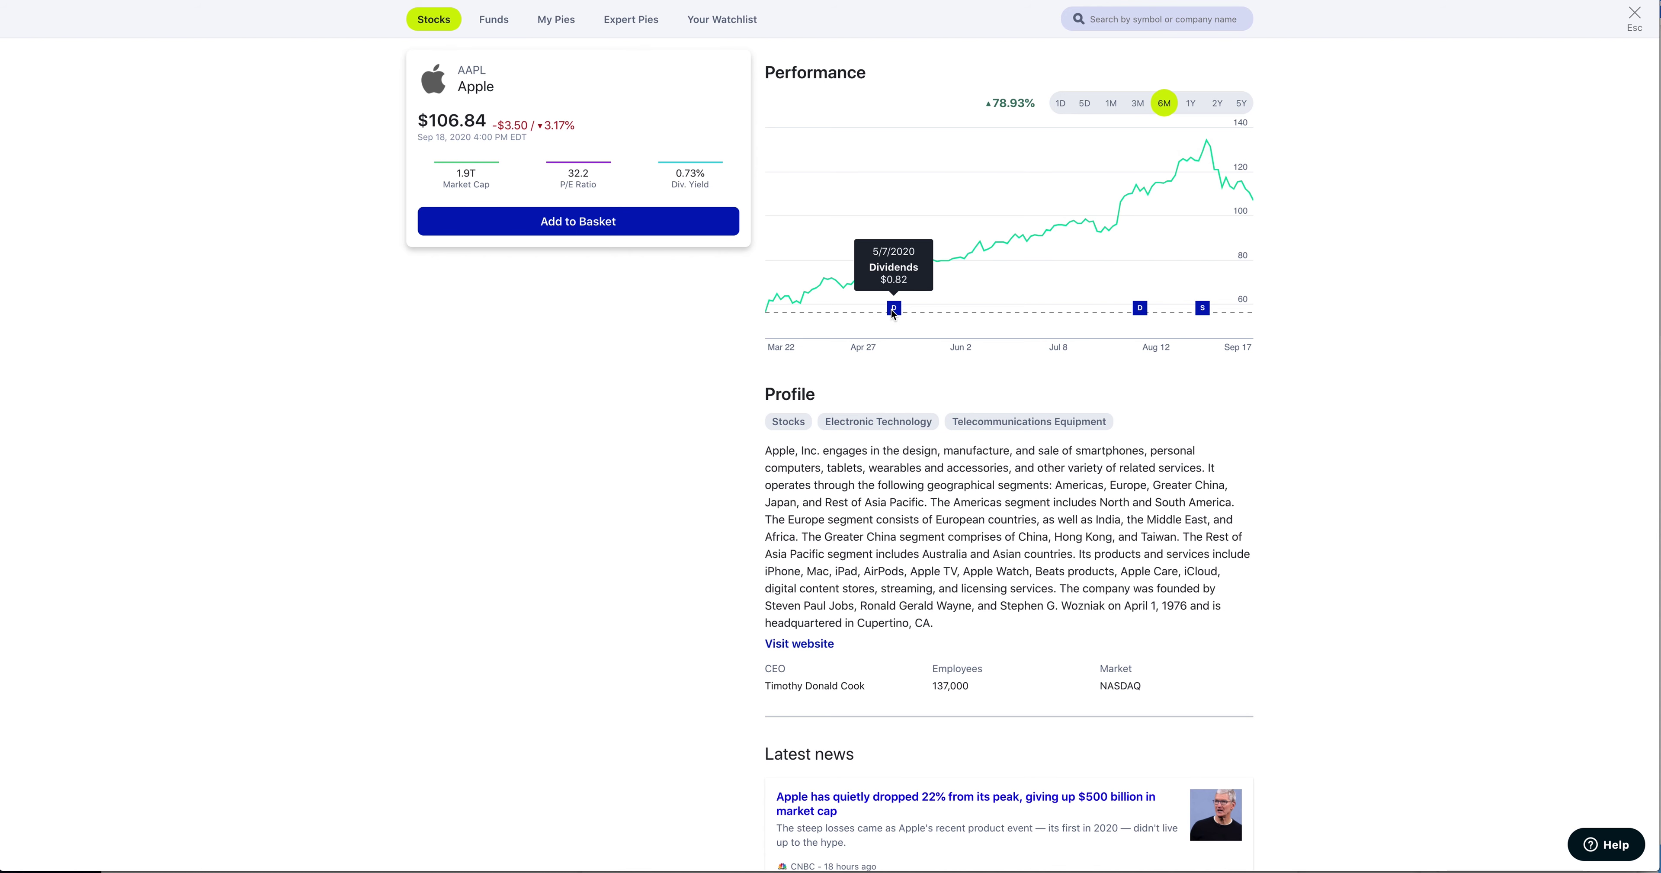
Compare Apple's performance over 1Y, 2Y and 1D, inspecting dividend markers, and return the chart to 1Y.
{"action": "left_click", "coordinate": [1191, 106]}
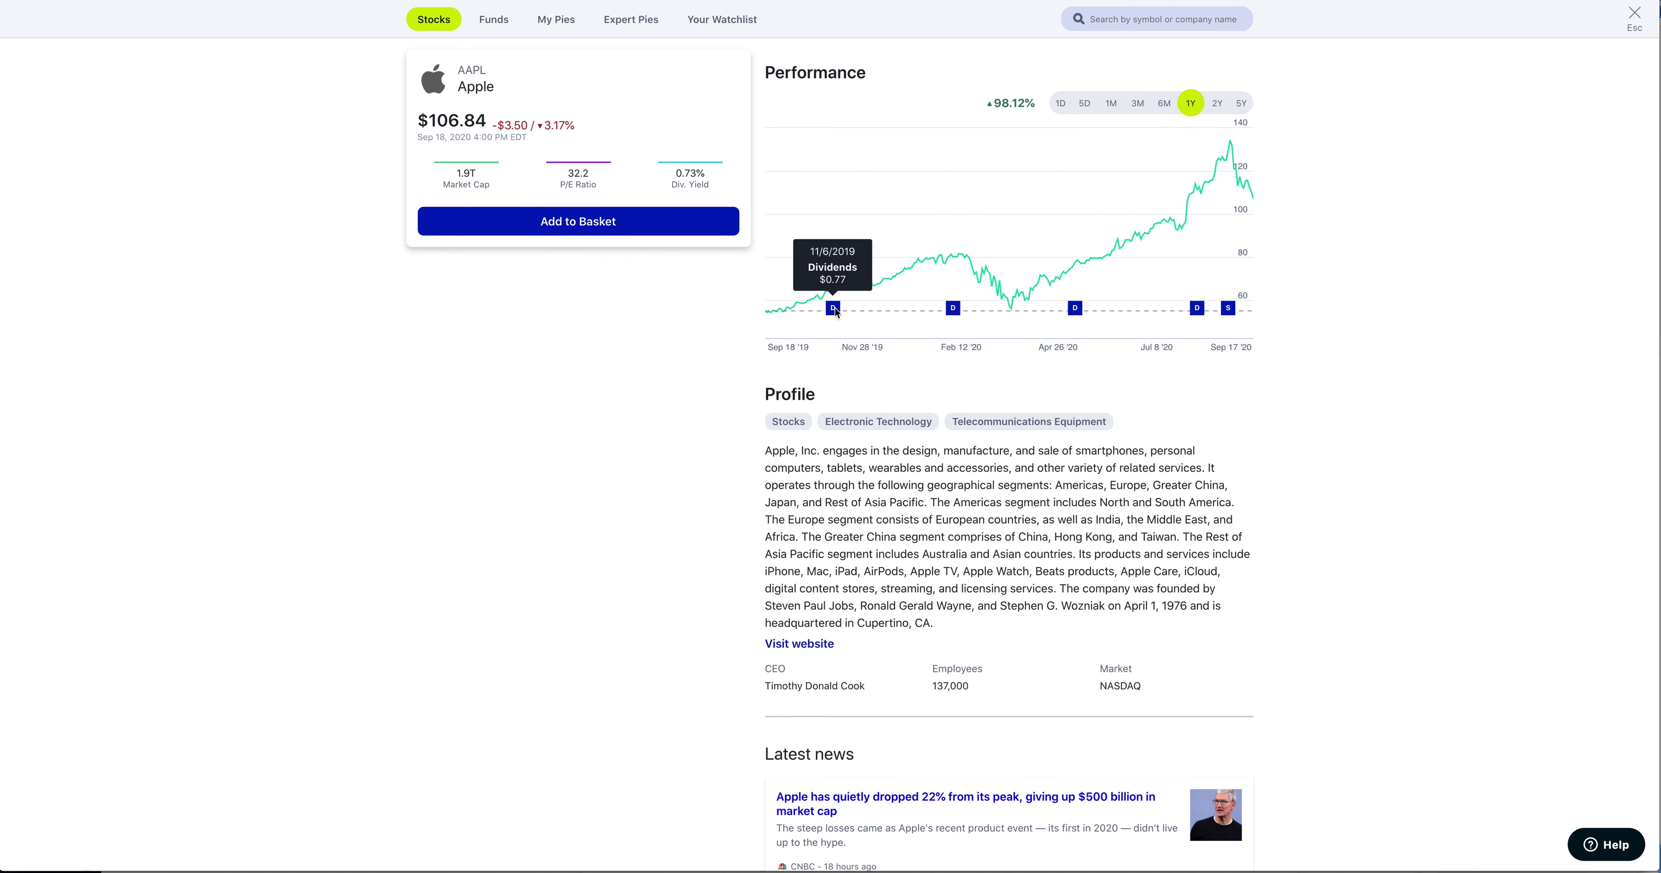
{"action": "left_click", "coordinate": [1216, 104]}
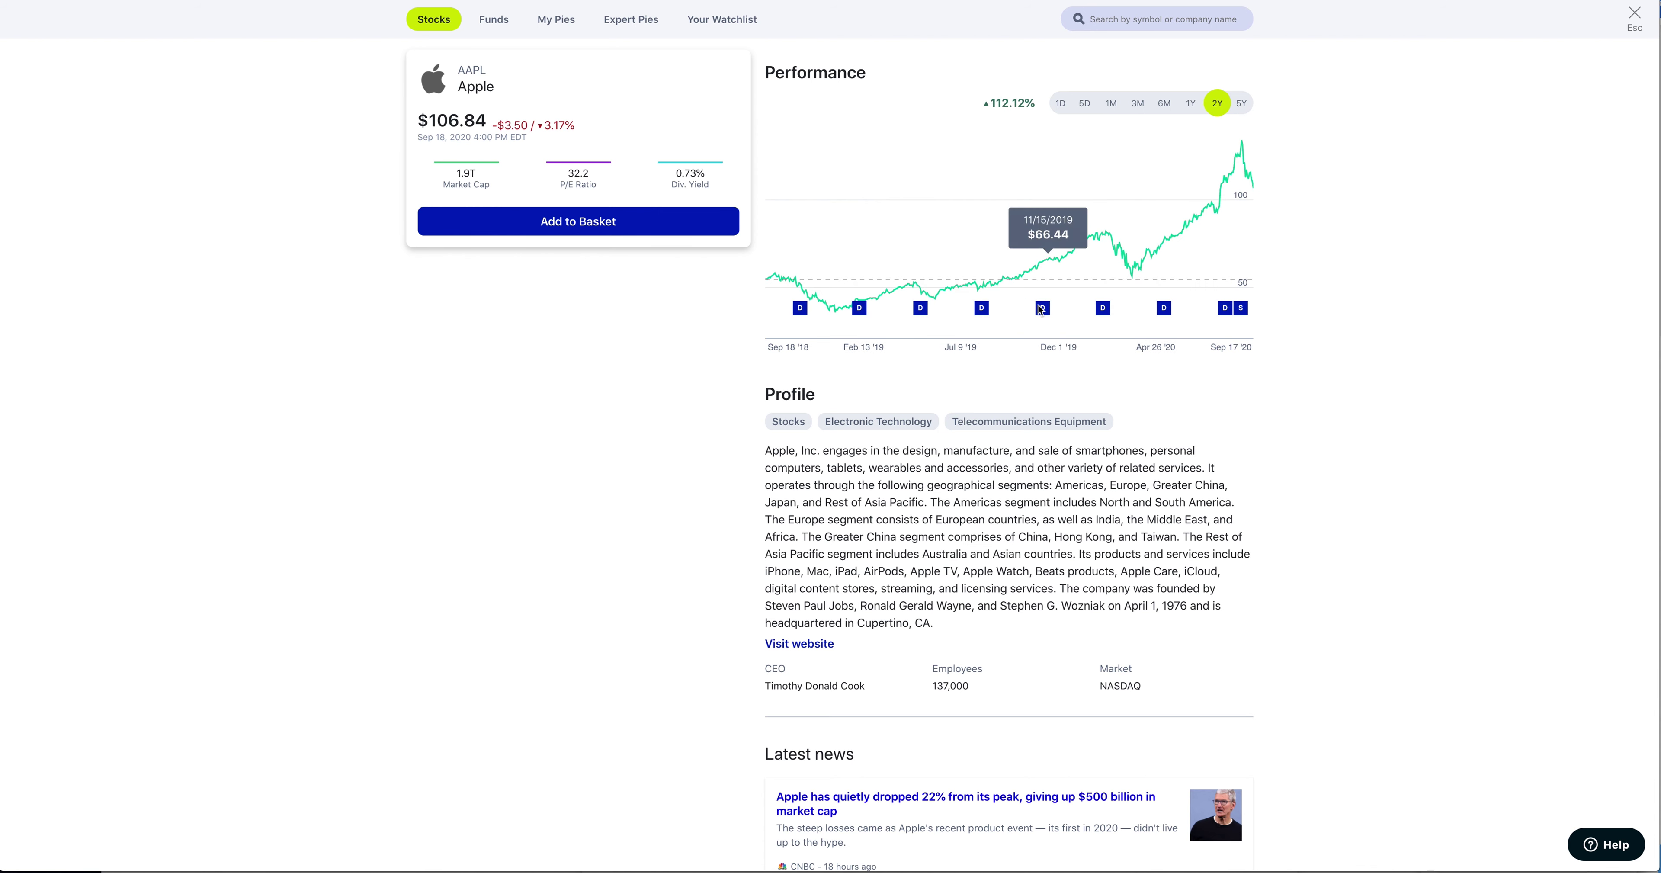
{"action": "mouse_move", "coordinate": [923, 314]}
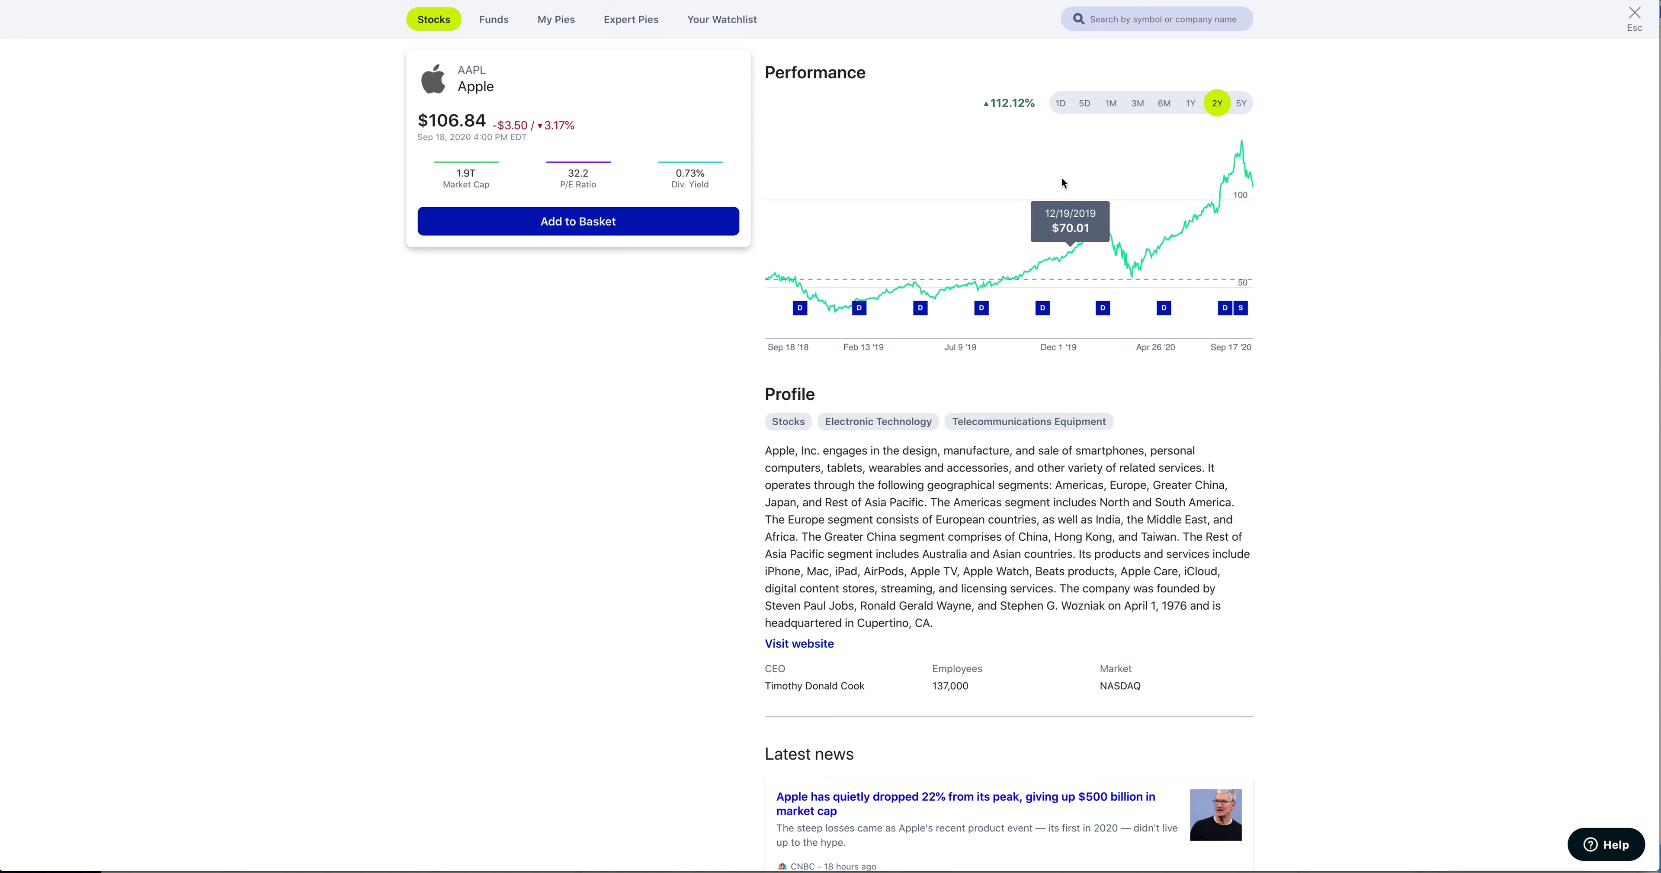
{"action": "left_click", "coordinate": [1061, 105]}
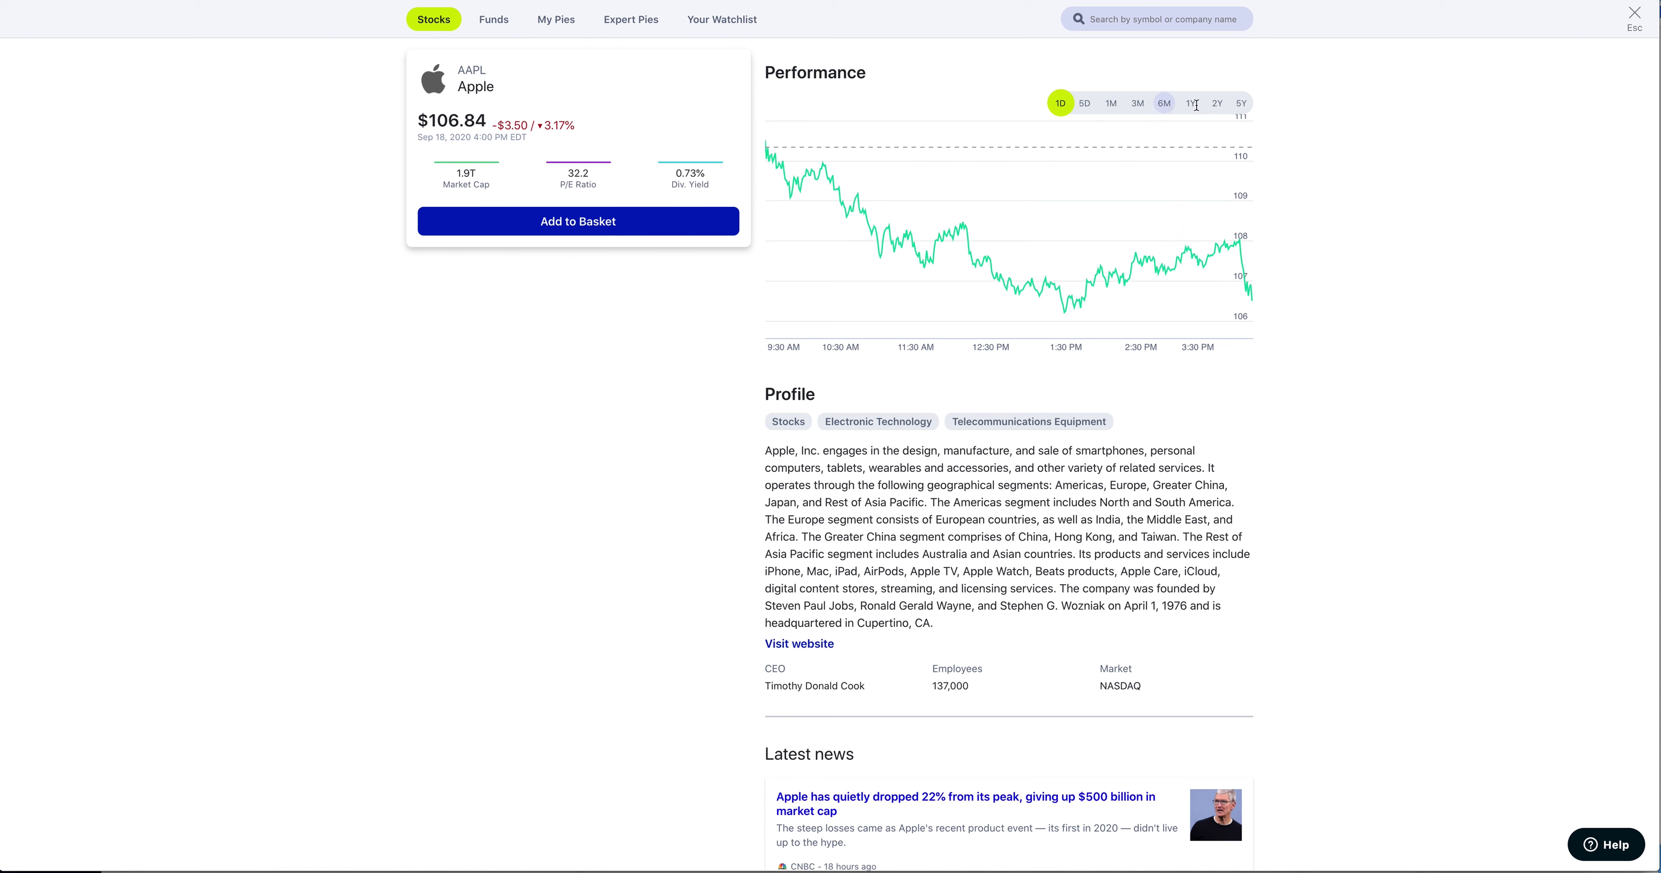
{"action": "left_click", "coordinate": [1193, 104]}
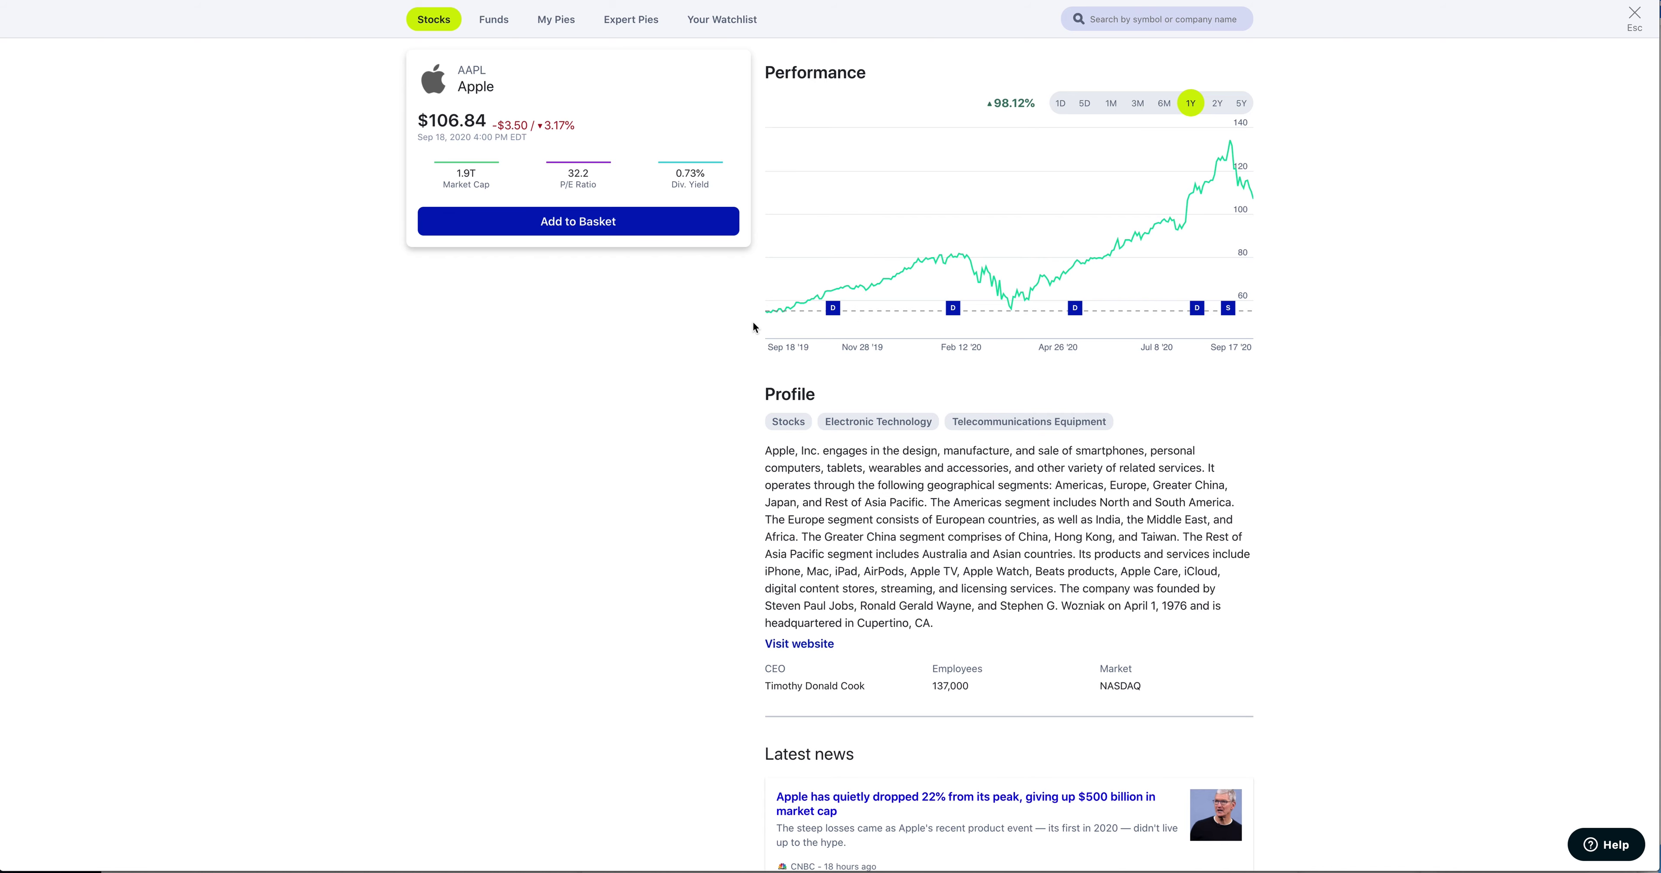
Read through Apple's company profile and latest news.
{"action": "scroll", "coordinate": [753, 323], "scroll_direction": "down", "scroll_amount": 6}
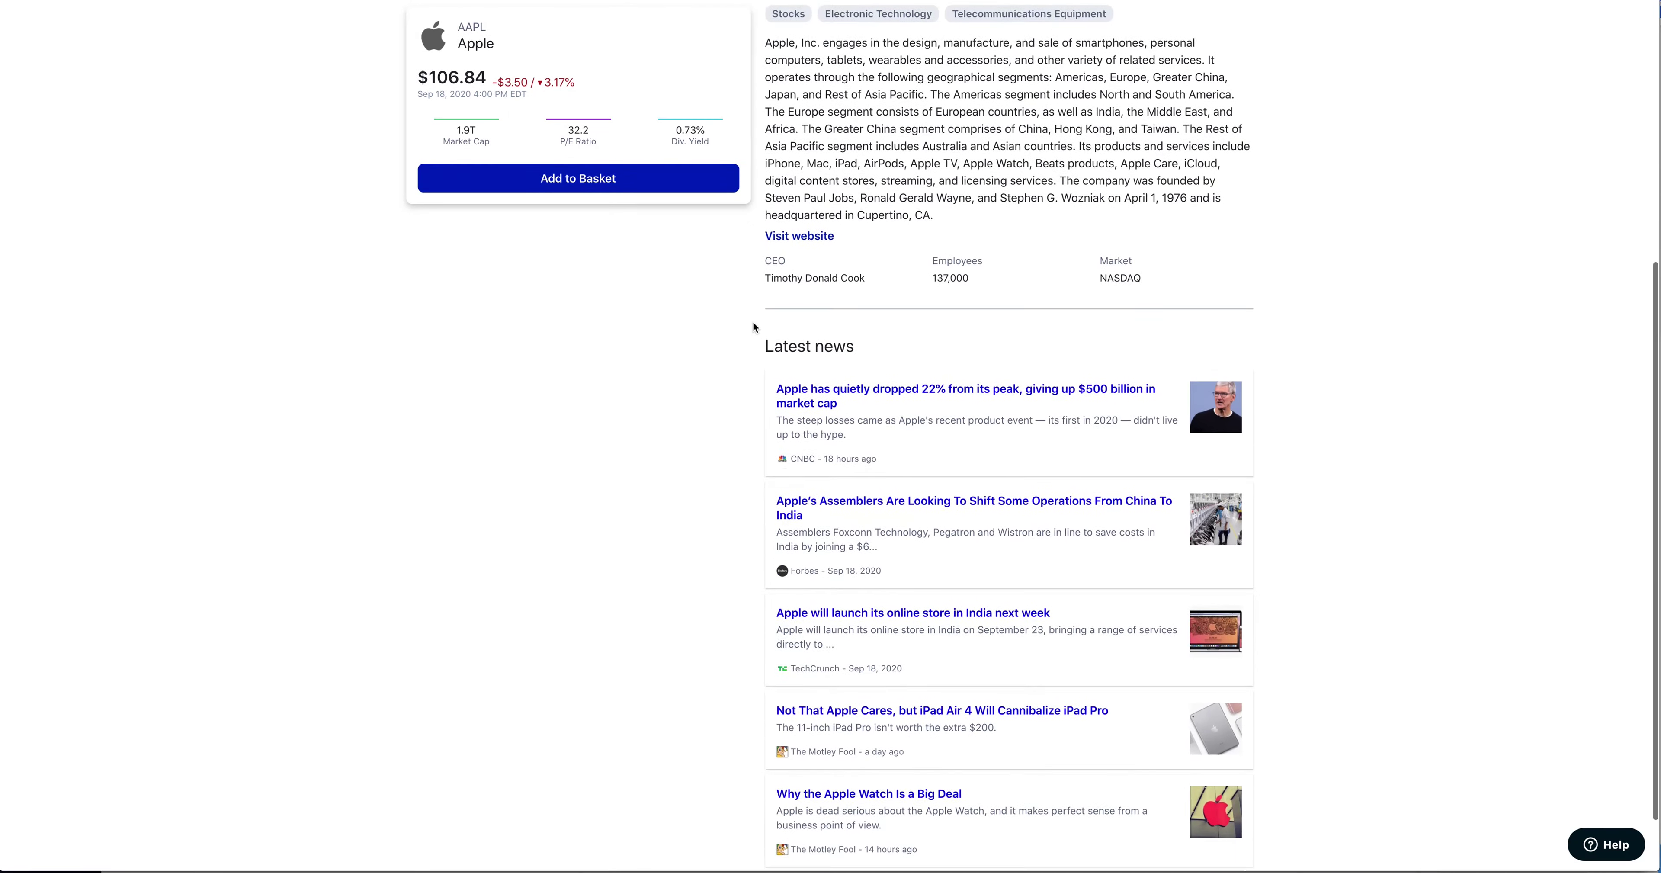
{"action": "scroll", "coordinate": [753, 322], "scroll_direction": "up", "scroll_amount": 6}
{"action": "scroll", "coordinate": [753, 322], "scroll_direction": "down", "scroll_amount": 7}
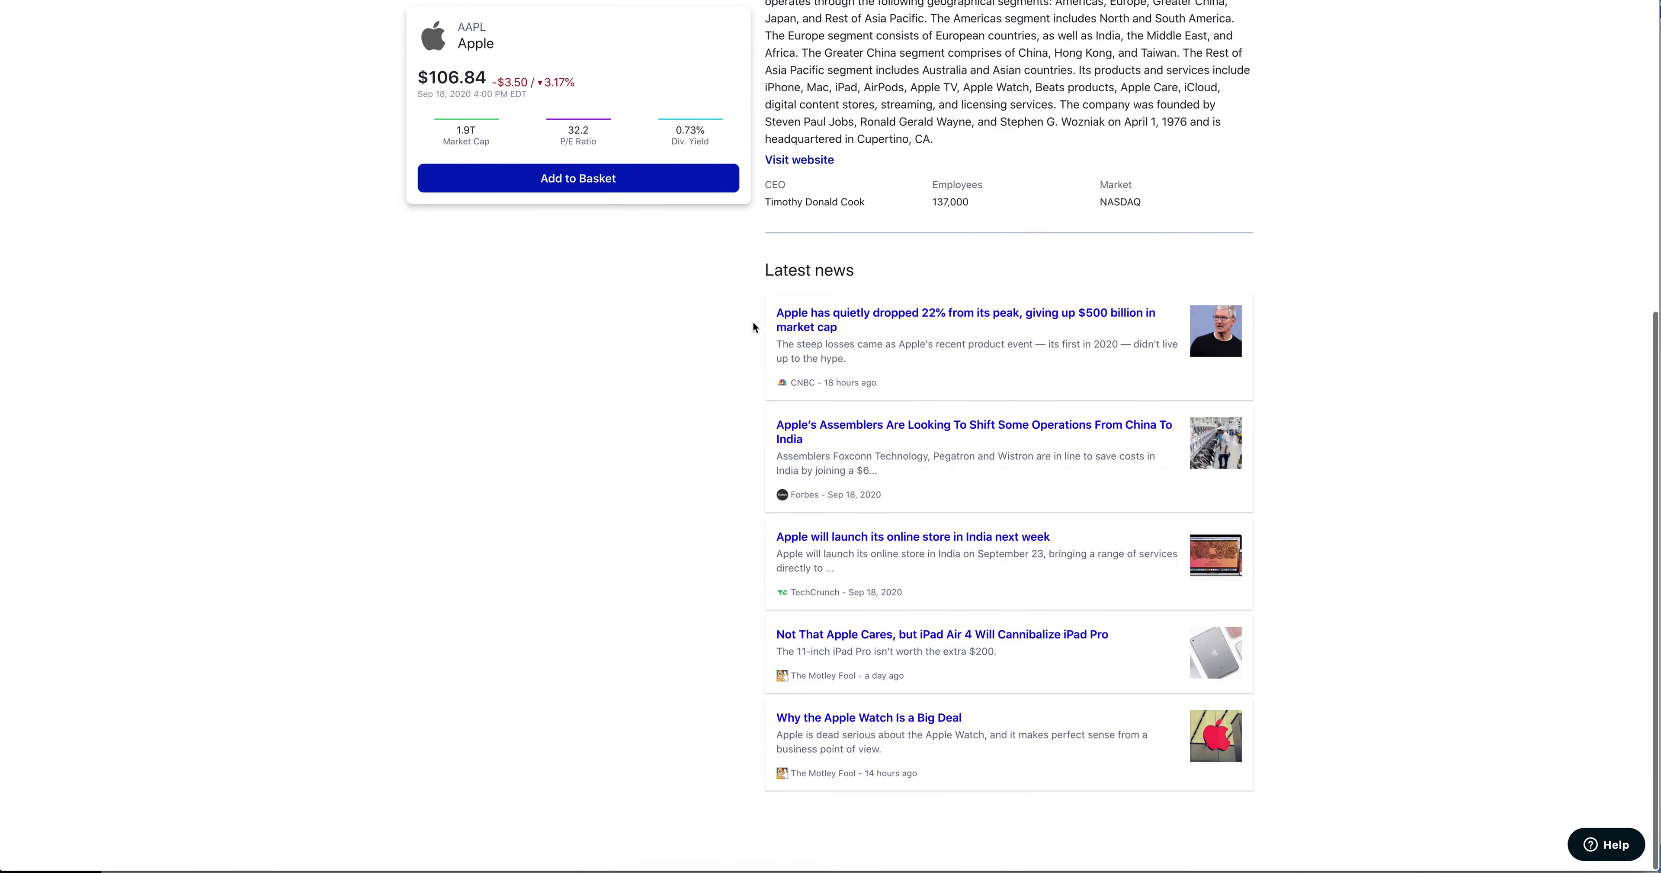
{"action": "scroll", "coordinate": [754, 322], "scroll_direction": "up", "scroll_amount": 7}
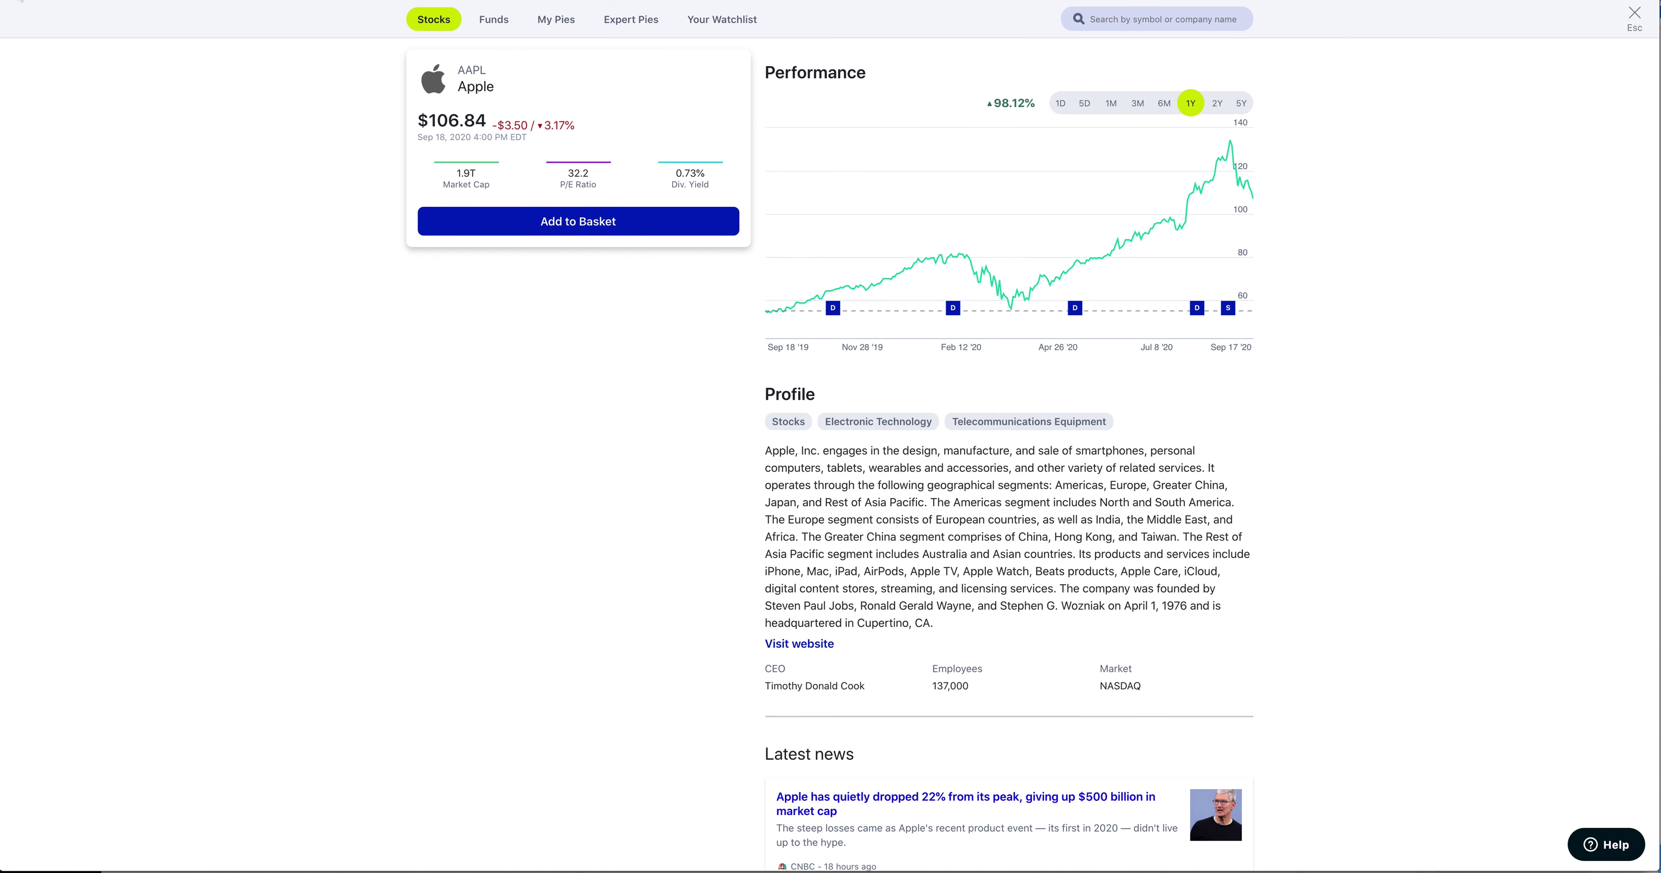
Close Apple's details and select Apple in the stock list for the new pie.
{"action": "key", "text": "Escape"}
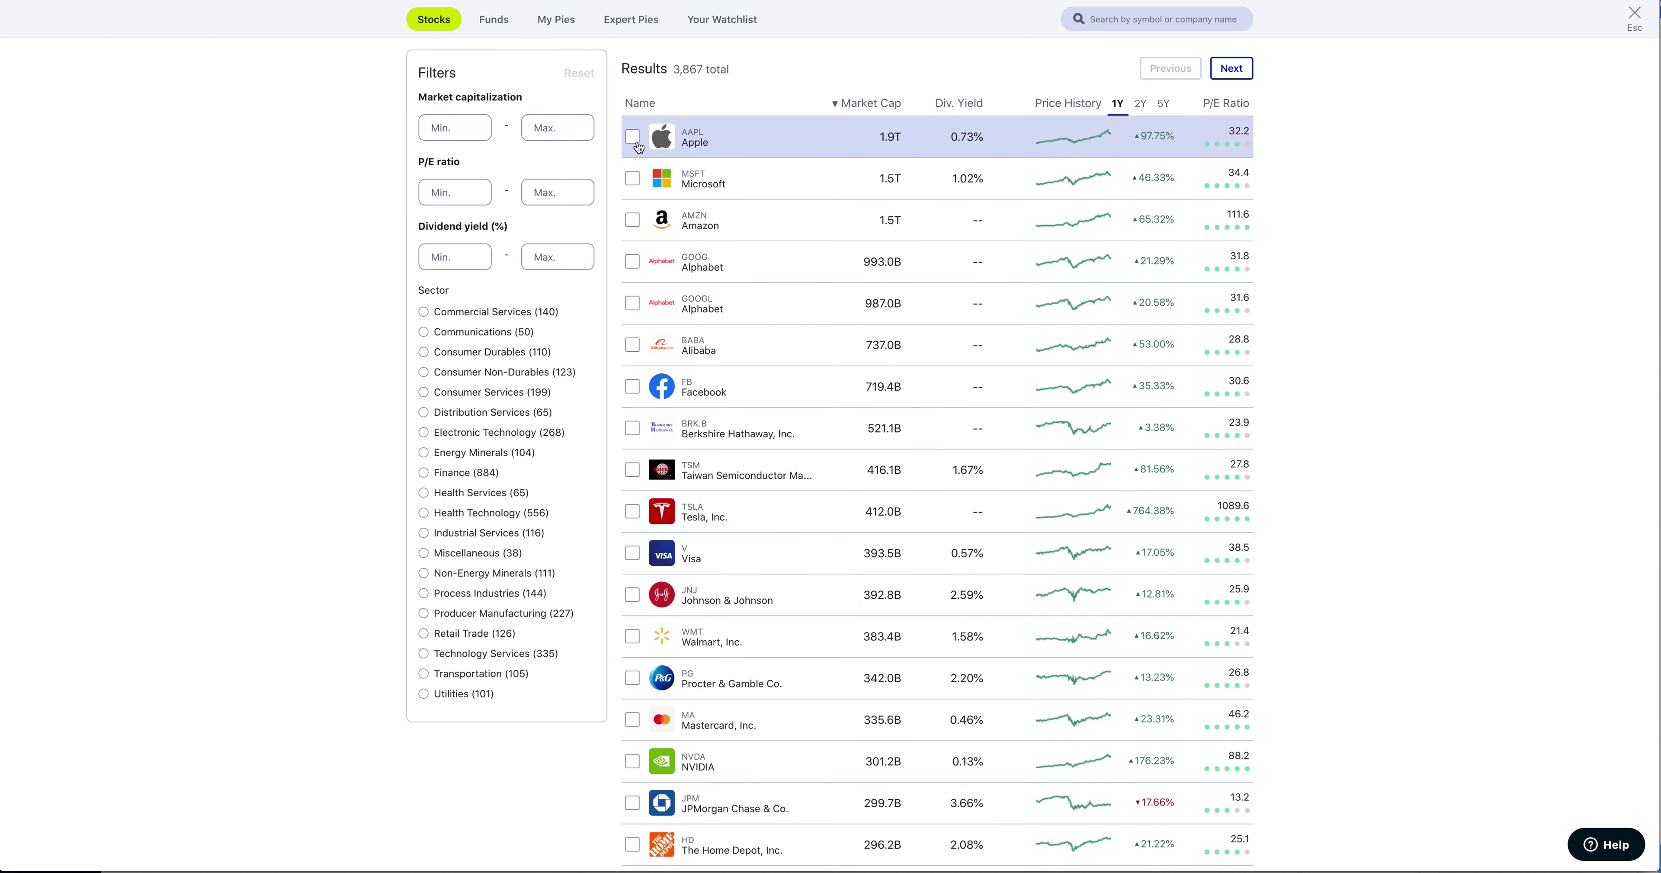
{"action": "left_click", "coordinate": [636, 142]}
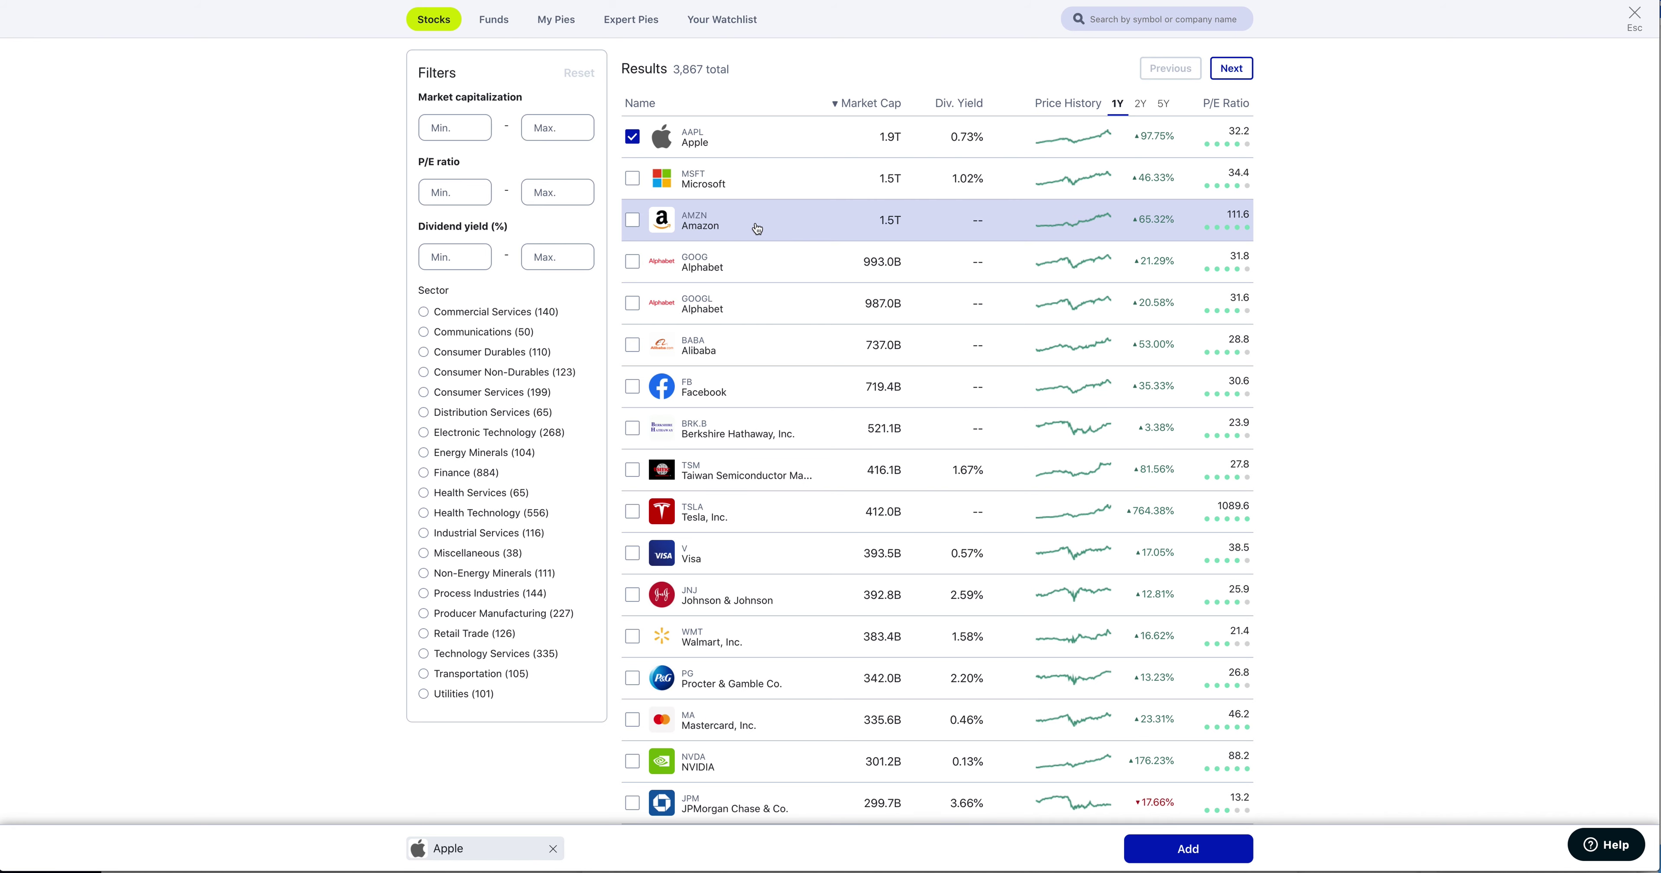
Open Johnson & Johnson's stock details and examine its 1Y performance and dividend markers.
{"action": "scroll", "coordinate": [761, 245], "scroll_direction": "down", "scroll_amount": 3}
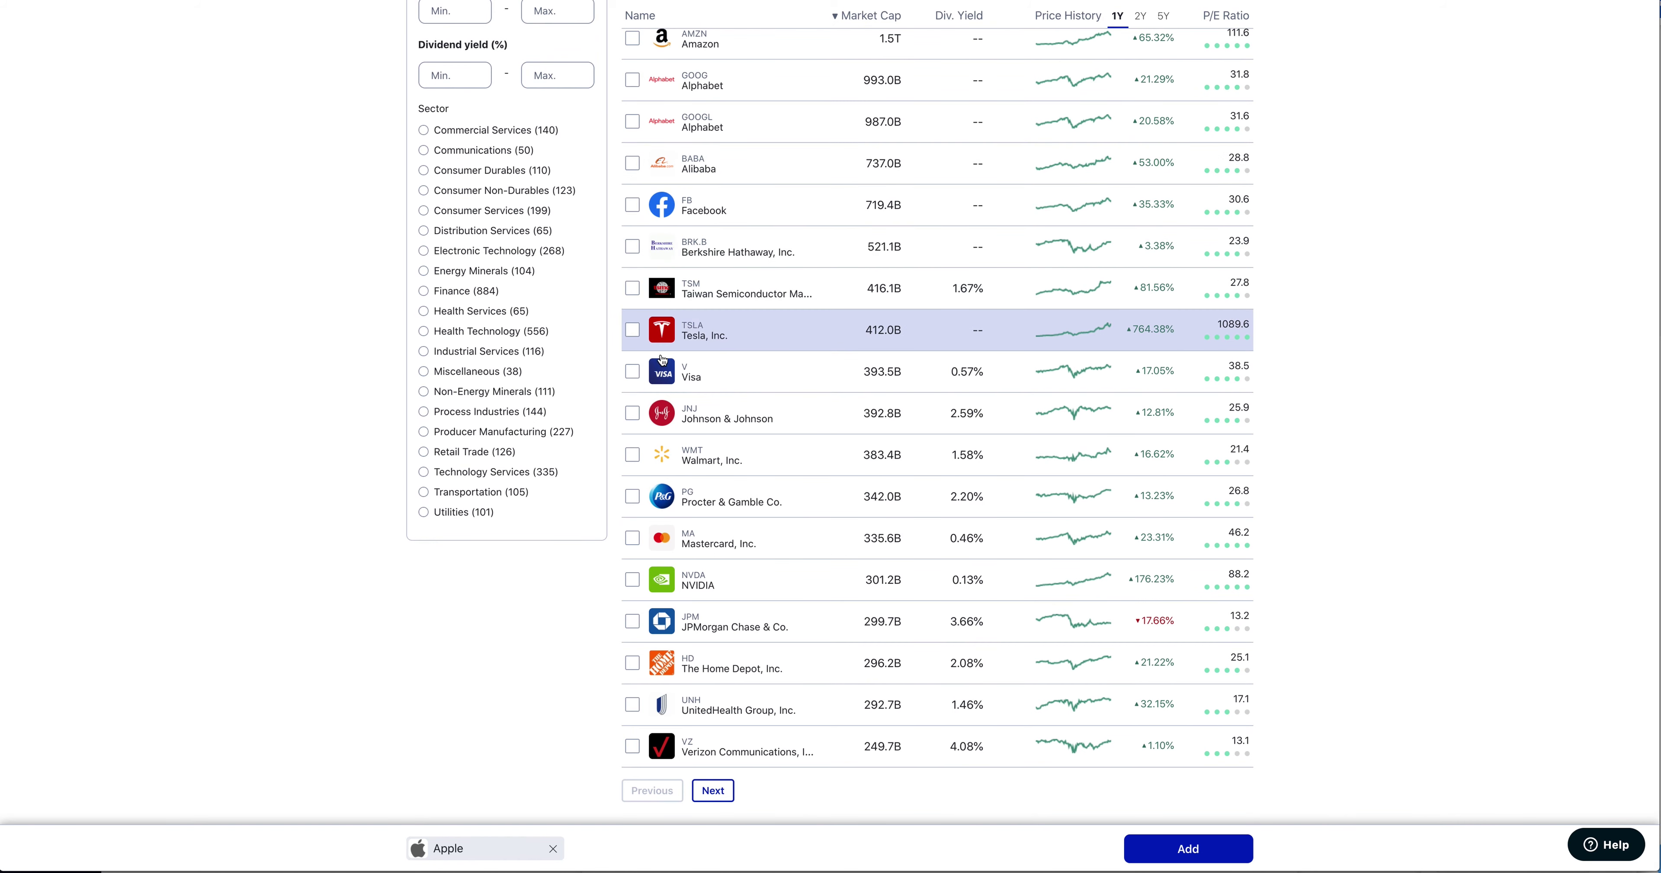
{"action": "left_click", "coordinate": [789, 419]}
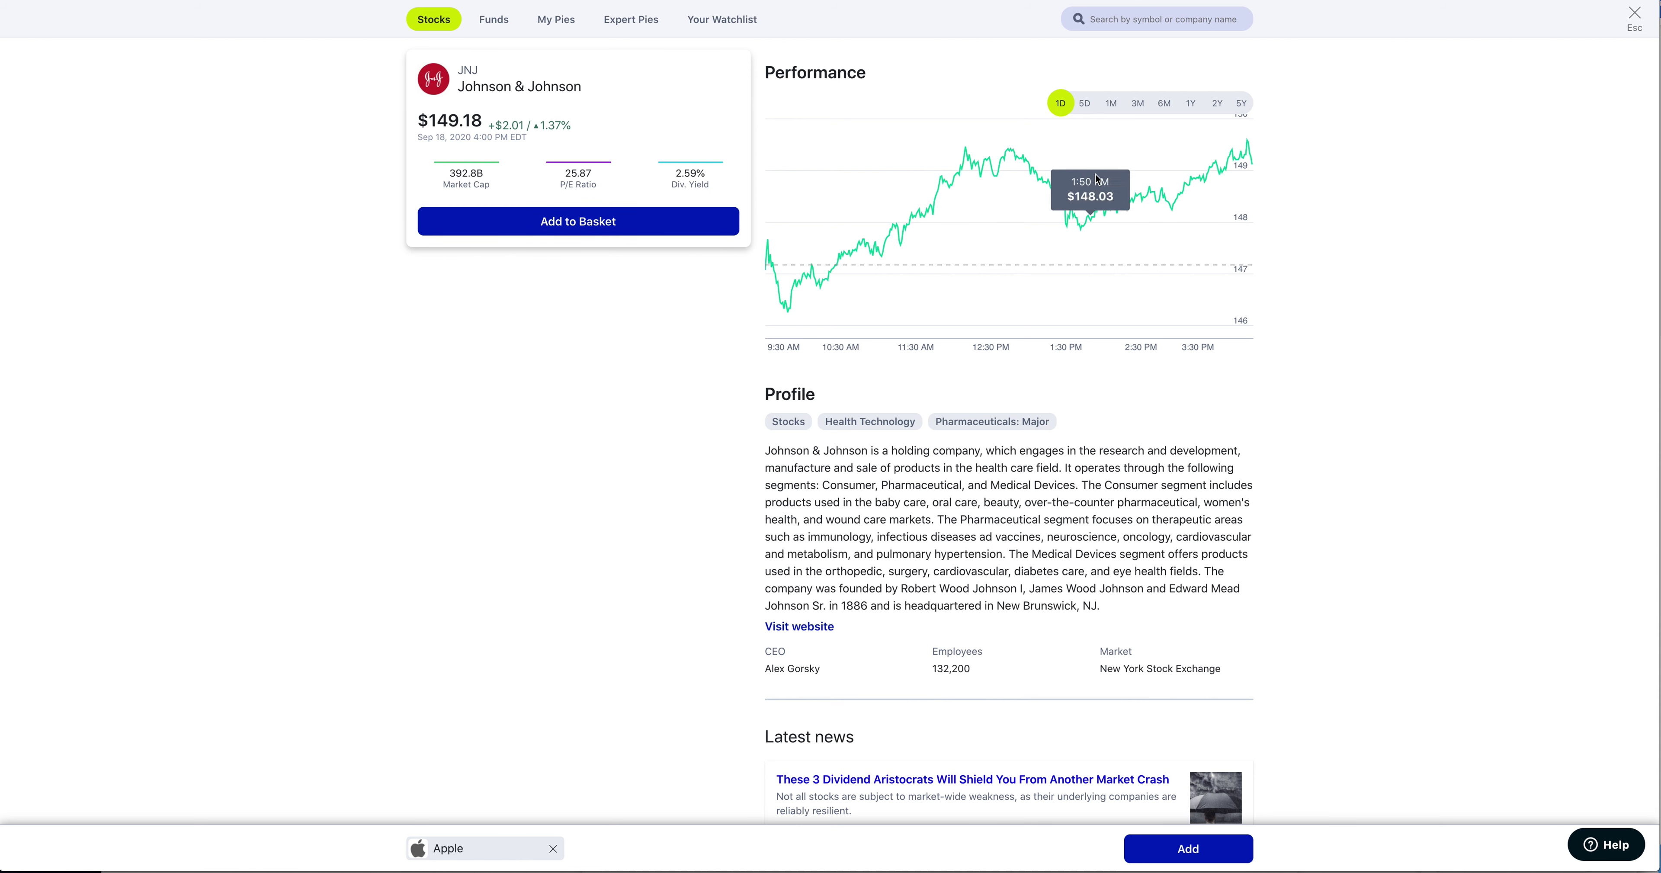
{"action": "left_click", "coordinate": [1190, 104]}
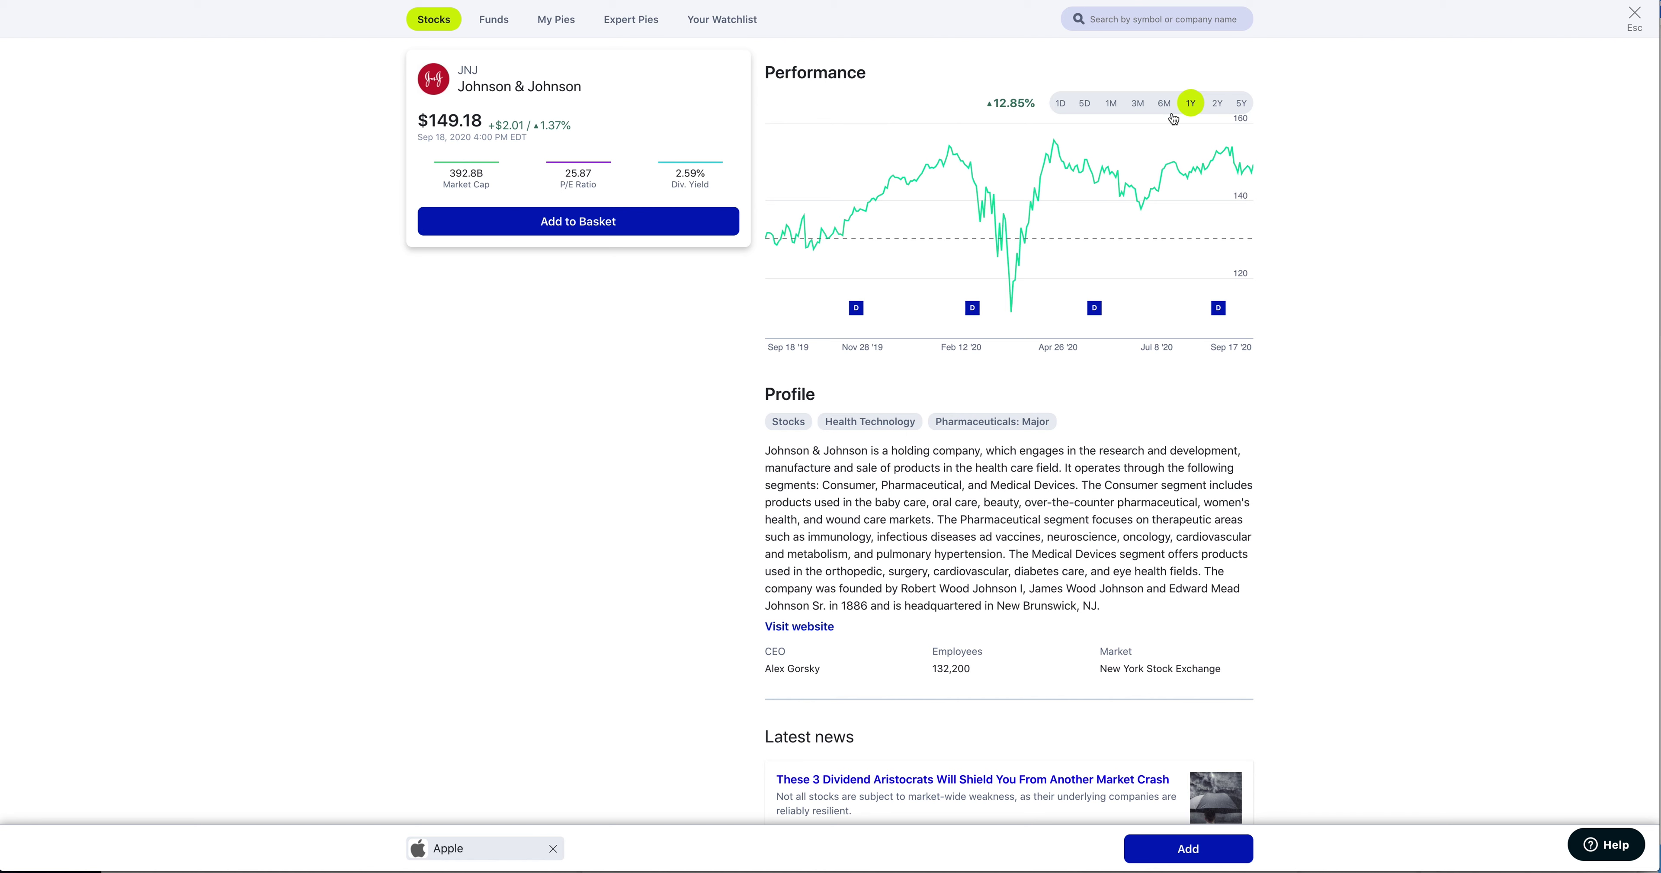
{"action": "mouse_move", "coordinate": [1095, 315]}
{"action": "mouse_move", "coordinate": [973, 315]}
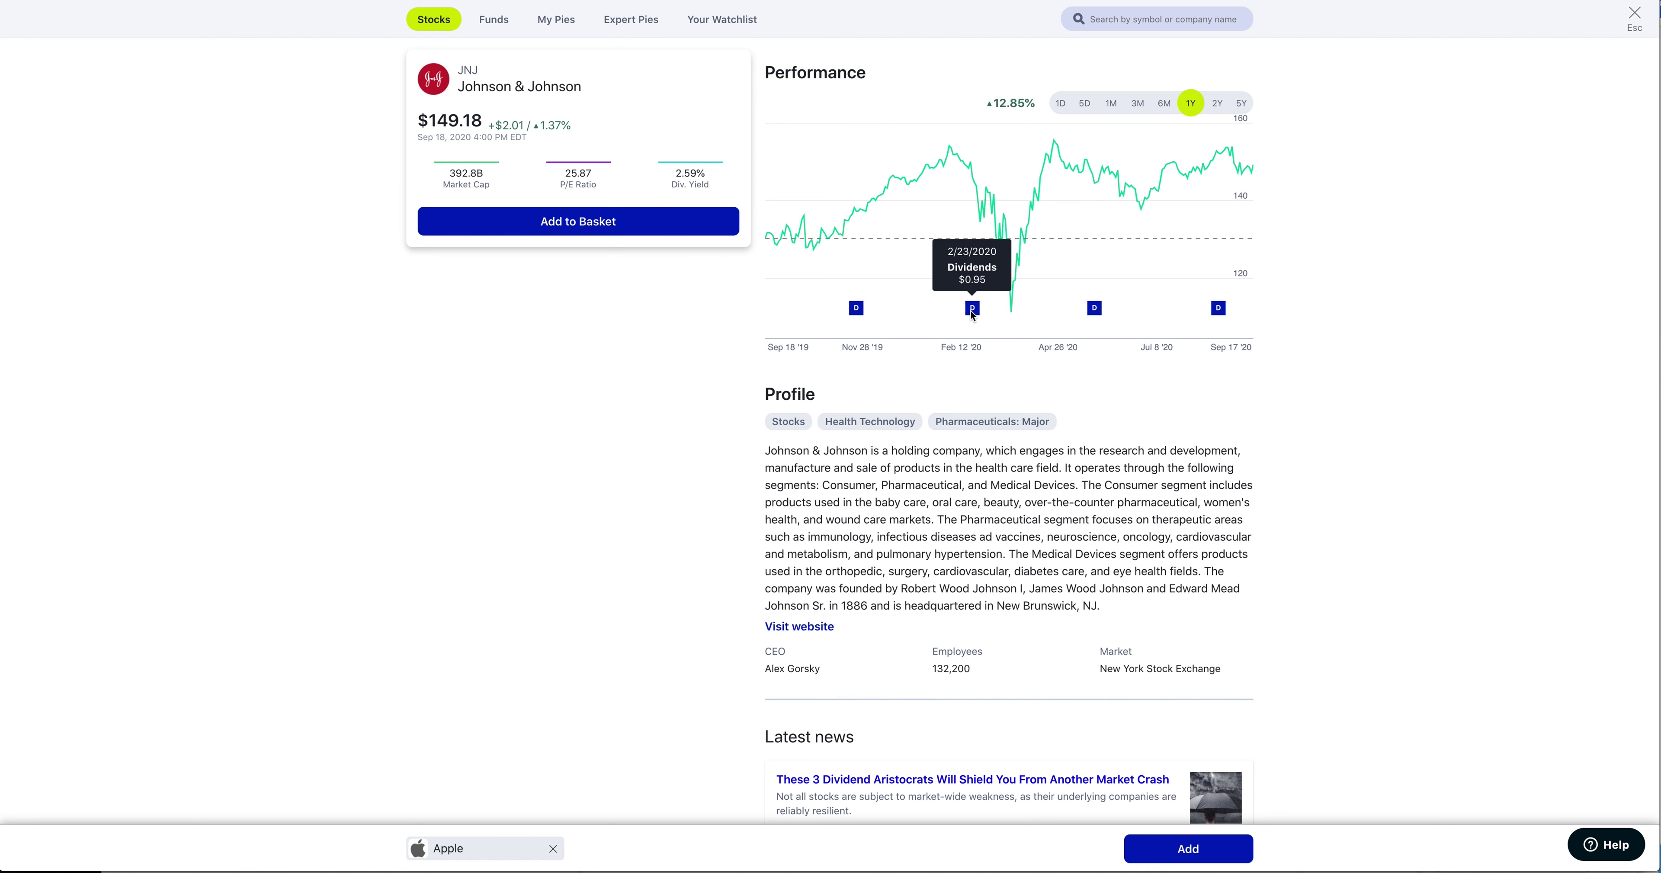
Review Johnson & Johnson's dividend markers and its 2Y and 5Y performance, add it to the basket and return to the stock list.
{"action": "mouse_move", "coordinate": [1215, 314]}
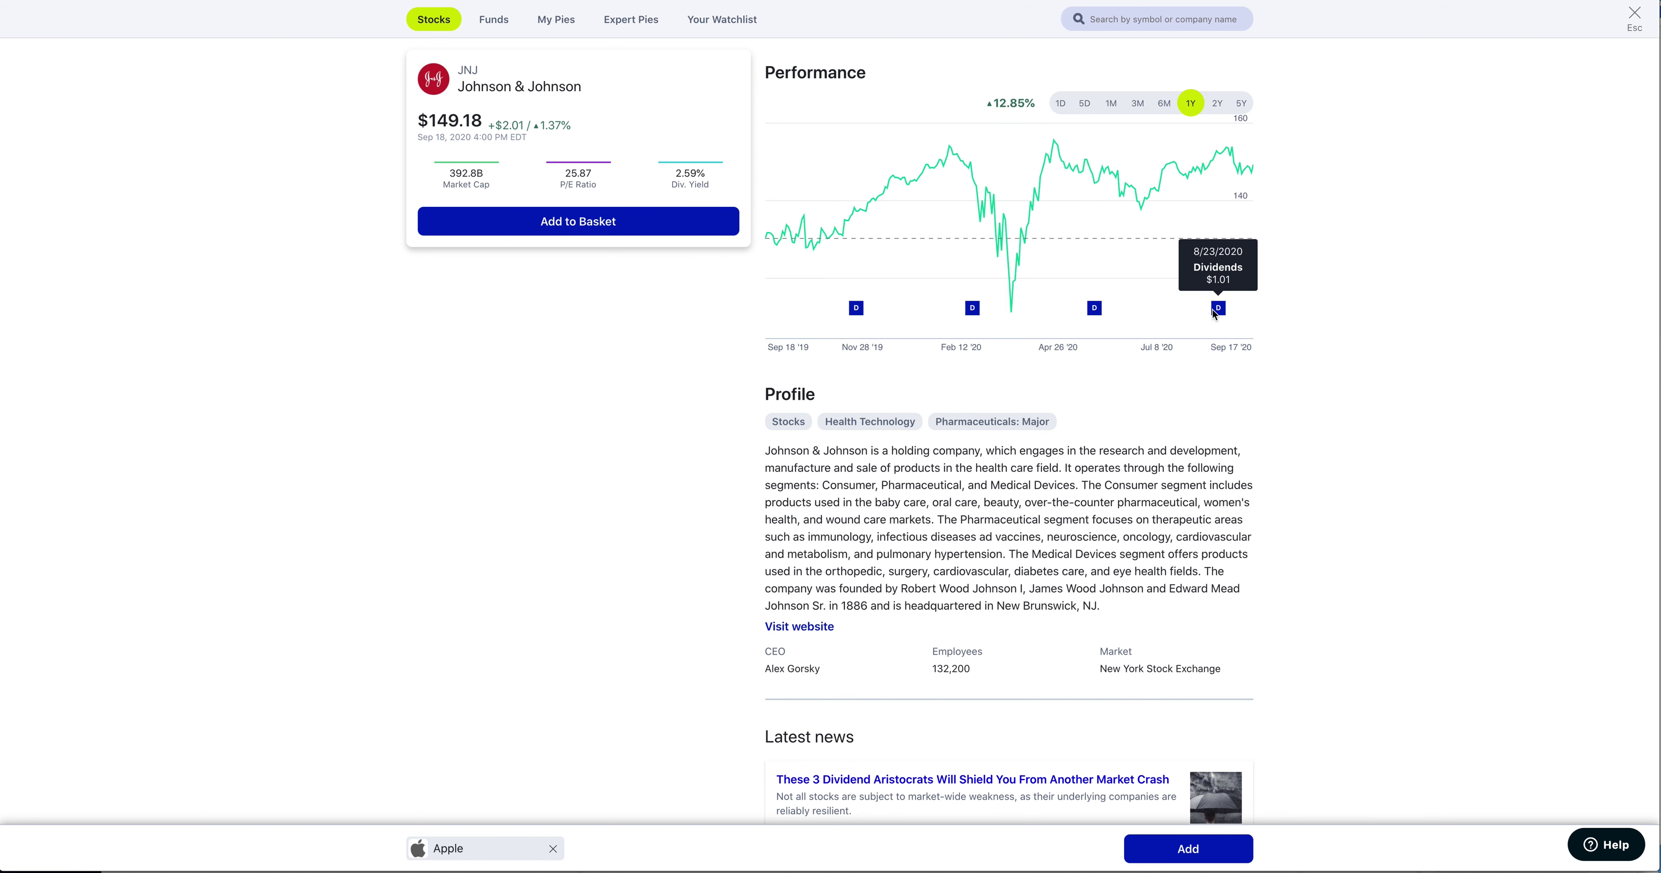
{"action": "left_click", "coordinate": [1216, 102]}
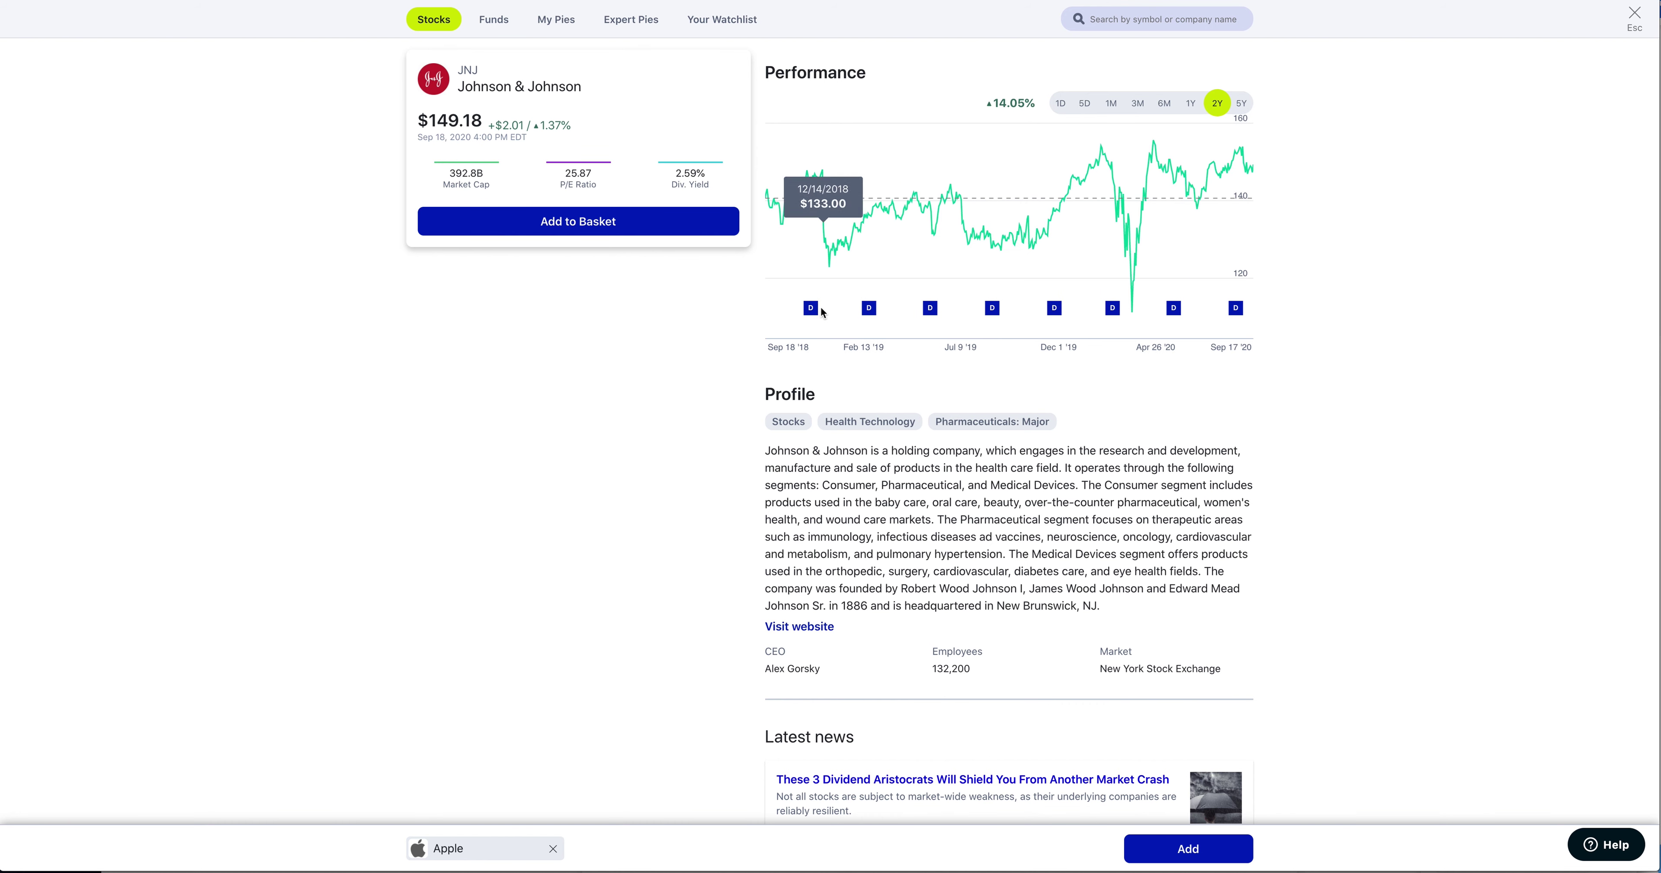
{"action": "left_click", "coordinate": [1241, 103]}
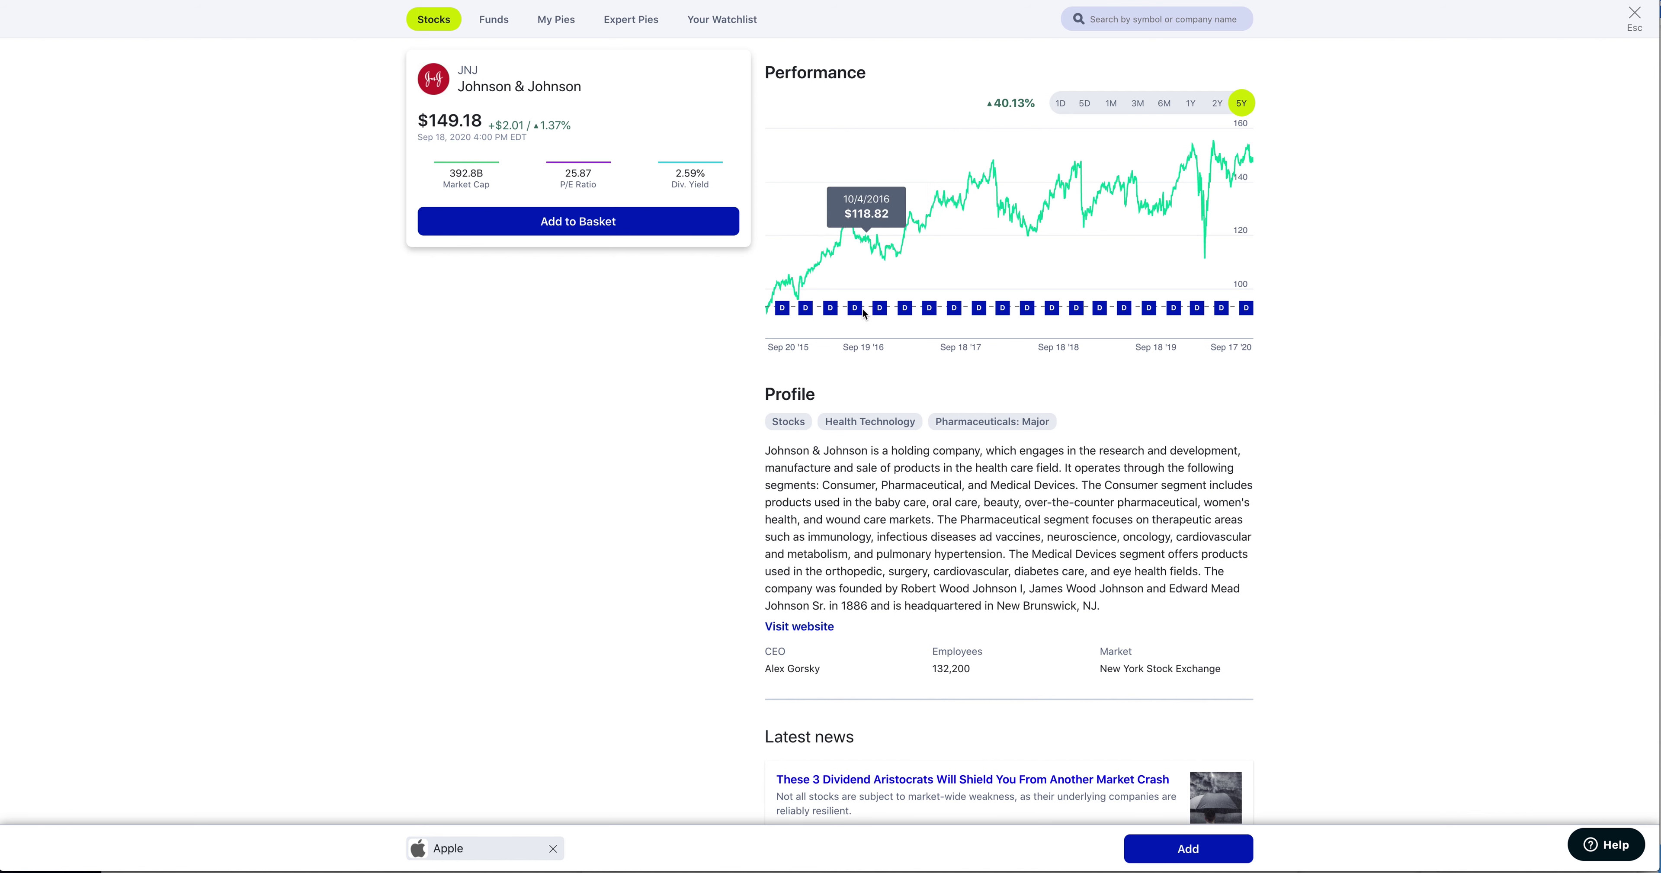
{"action": "mouse_move", "coordinate": [854, 315]}
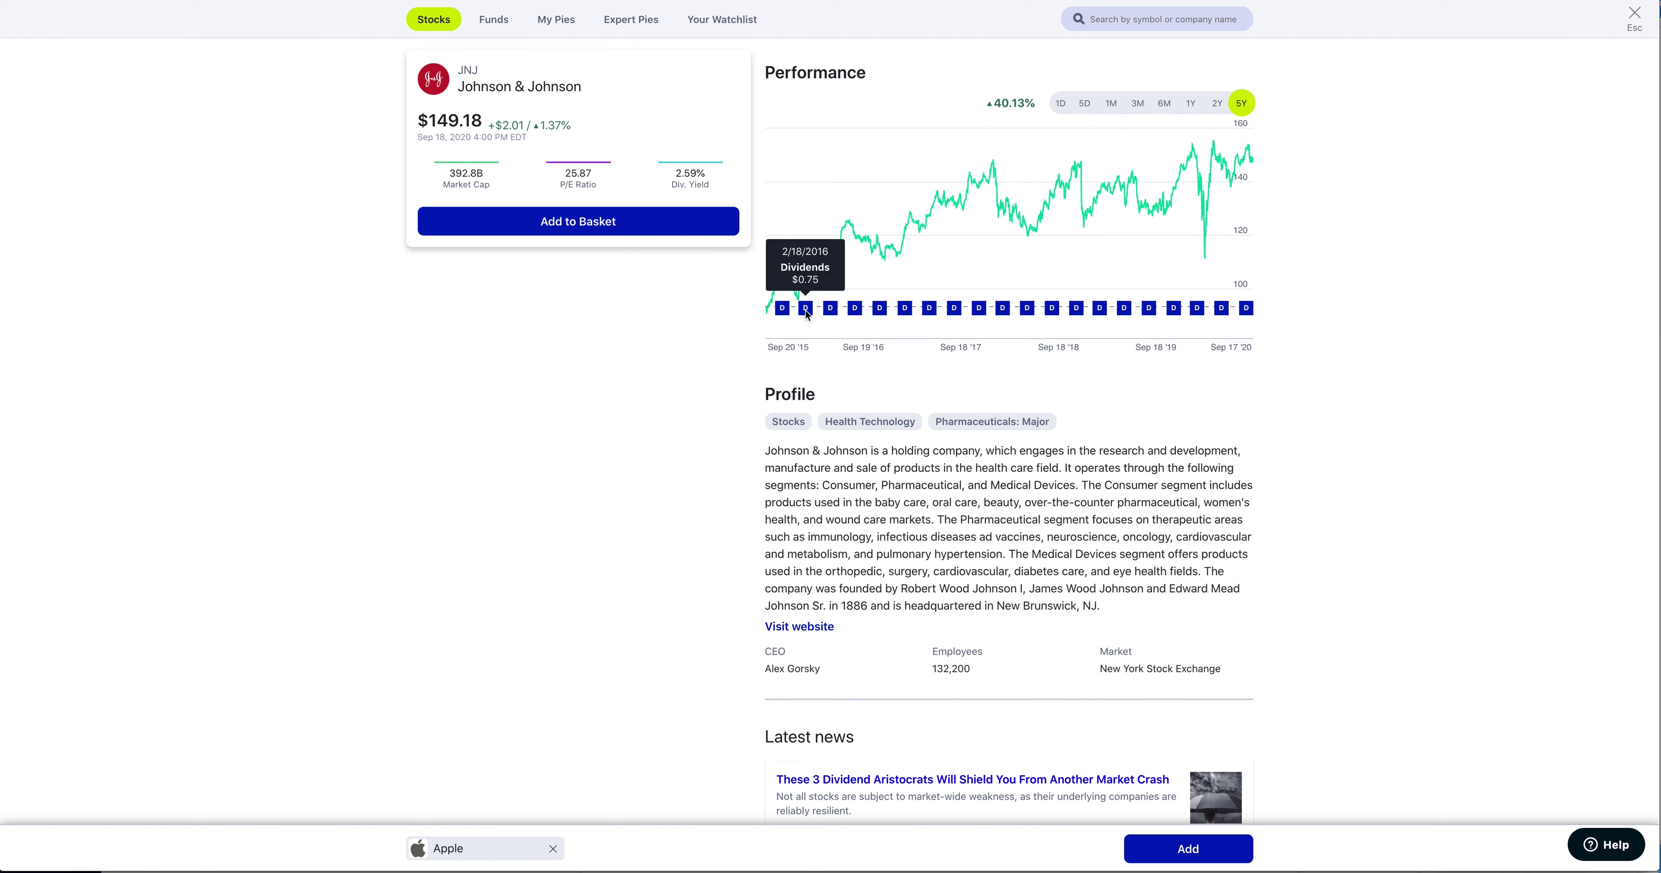
{"action": "mouse_move", "coordinate": [778, 315]}
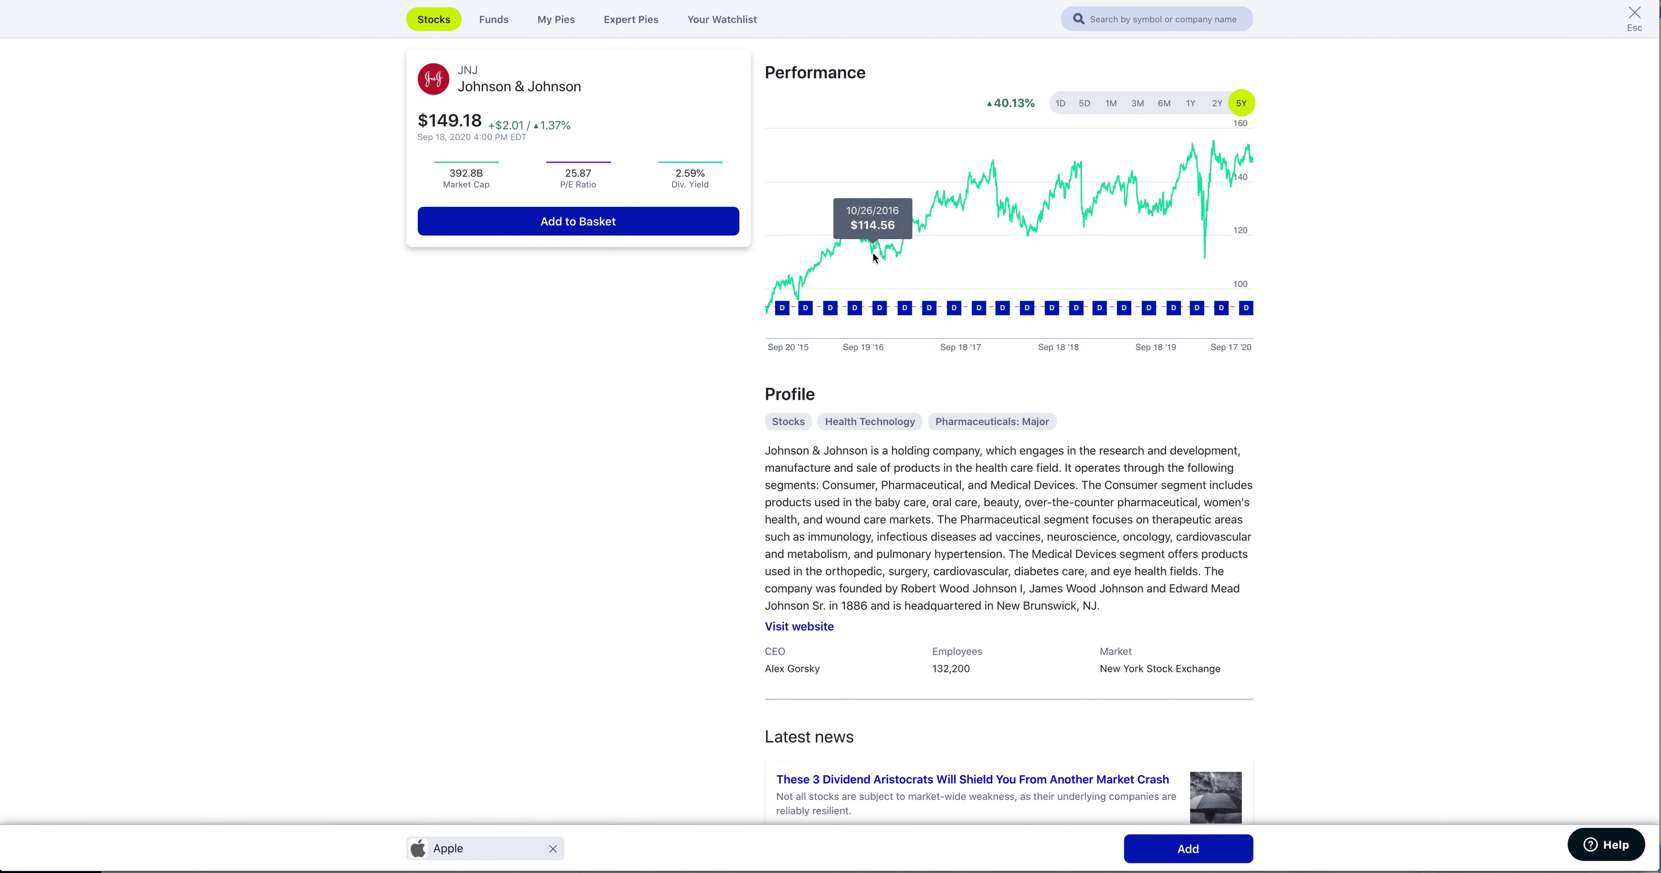
{"action": "left_click", "coordinate": [670, 225]}
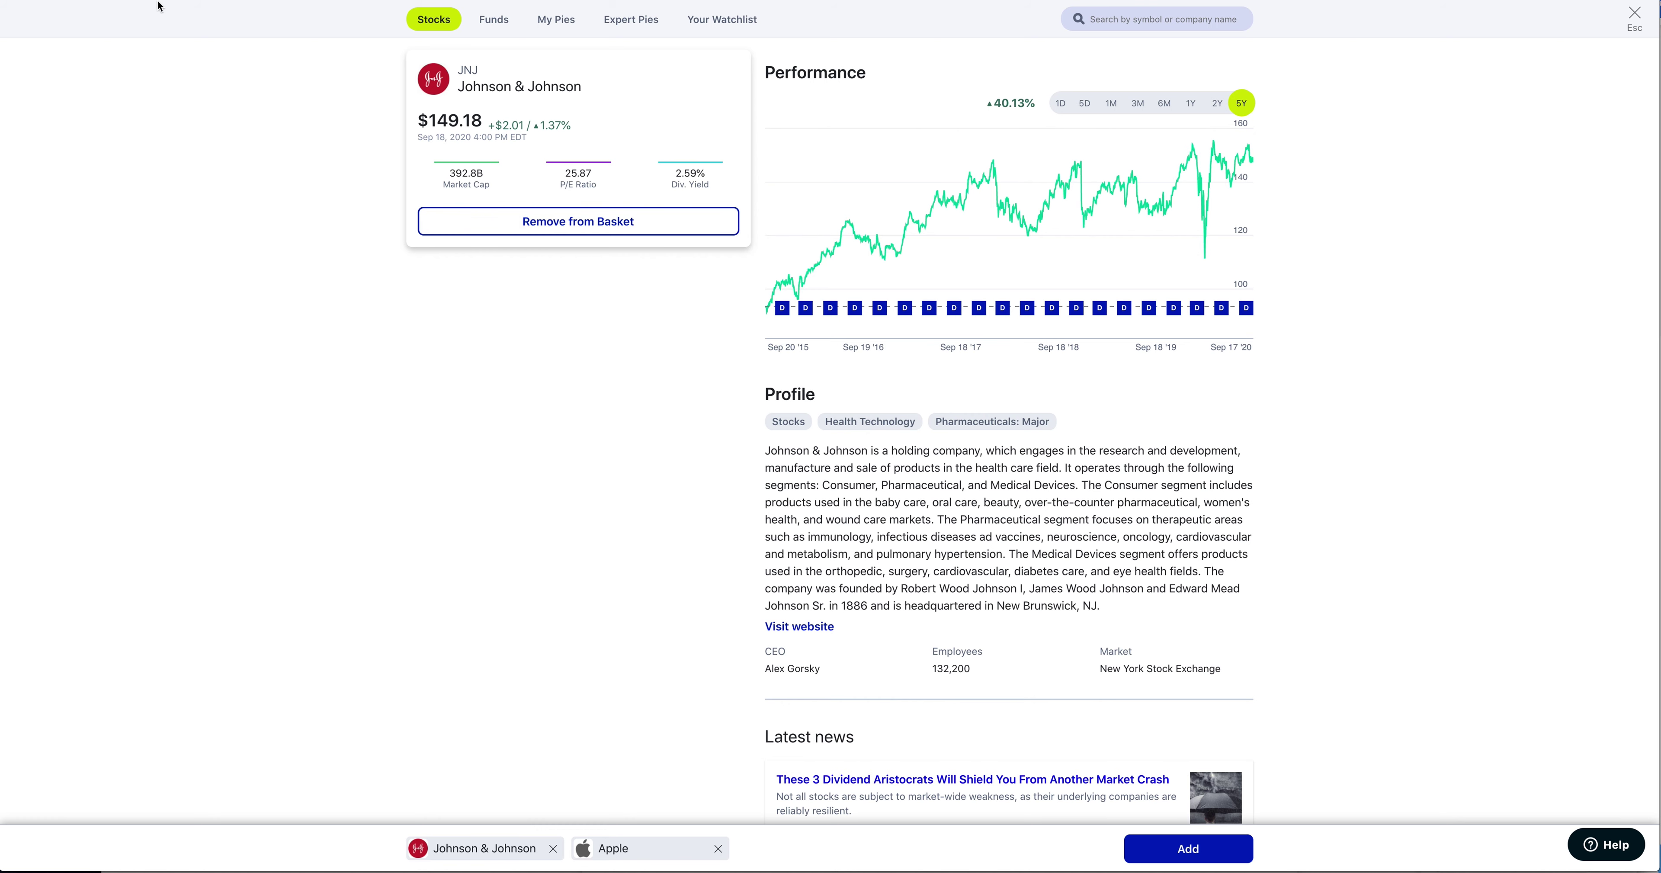
{"action": "left_click", "coordinate": [13, 3]}
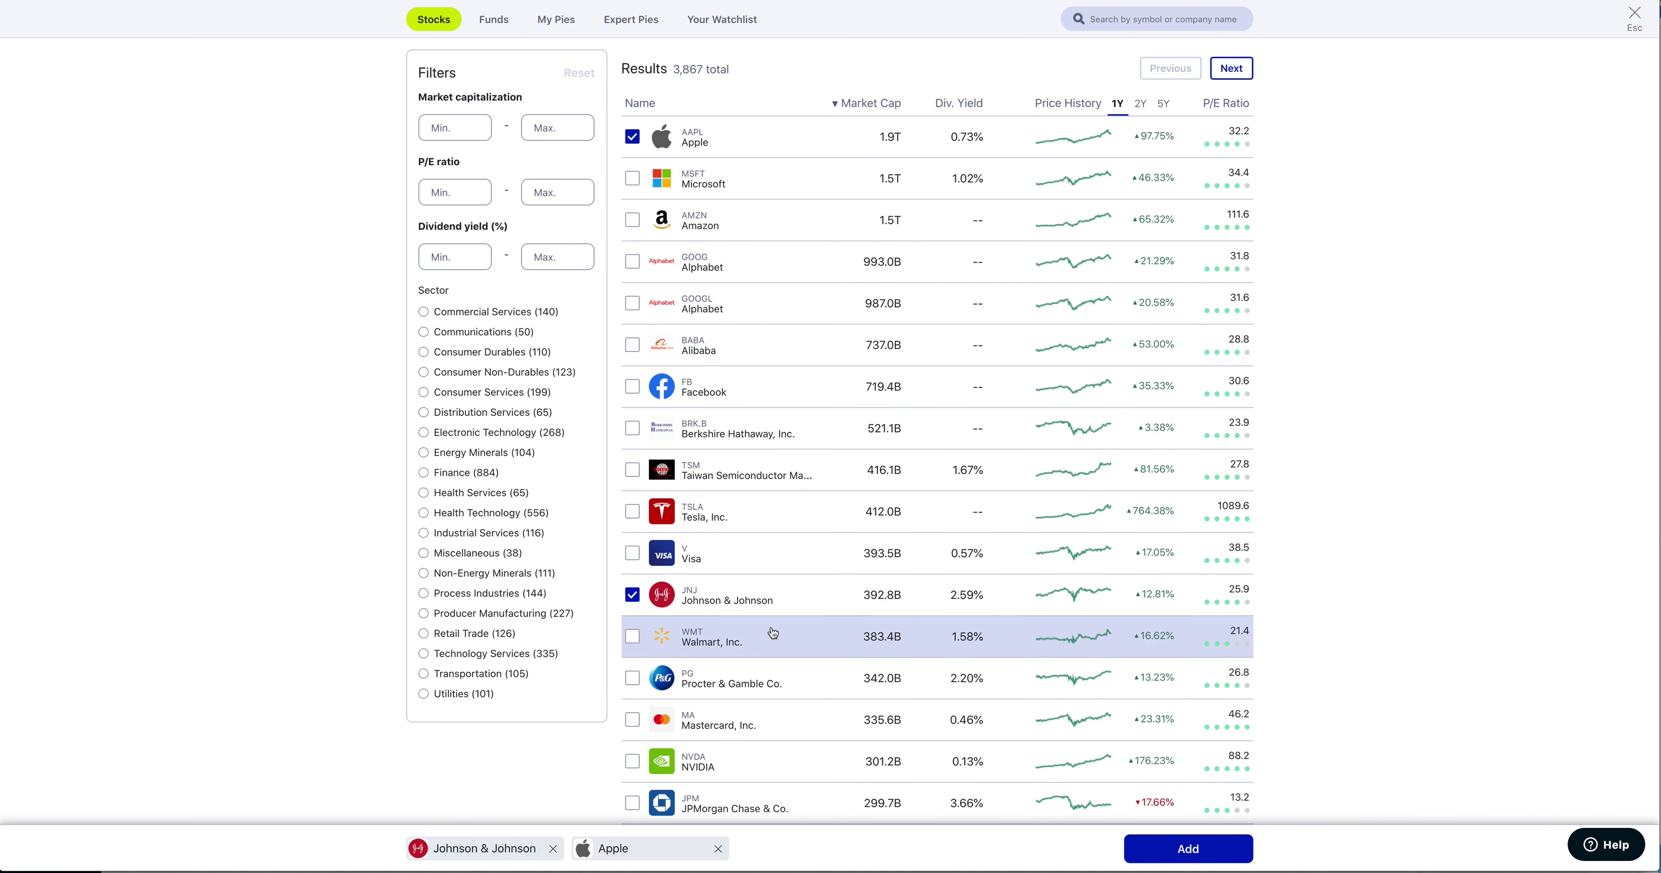
Review Procter & Gamble's 1Y and 2Y performance with its dividend markers and add the stock to the basket.
{"action": "left_click", "coordinate": [809, 687]}
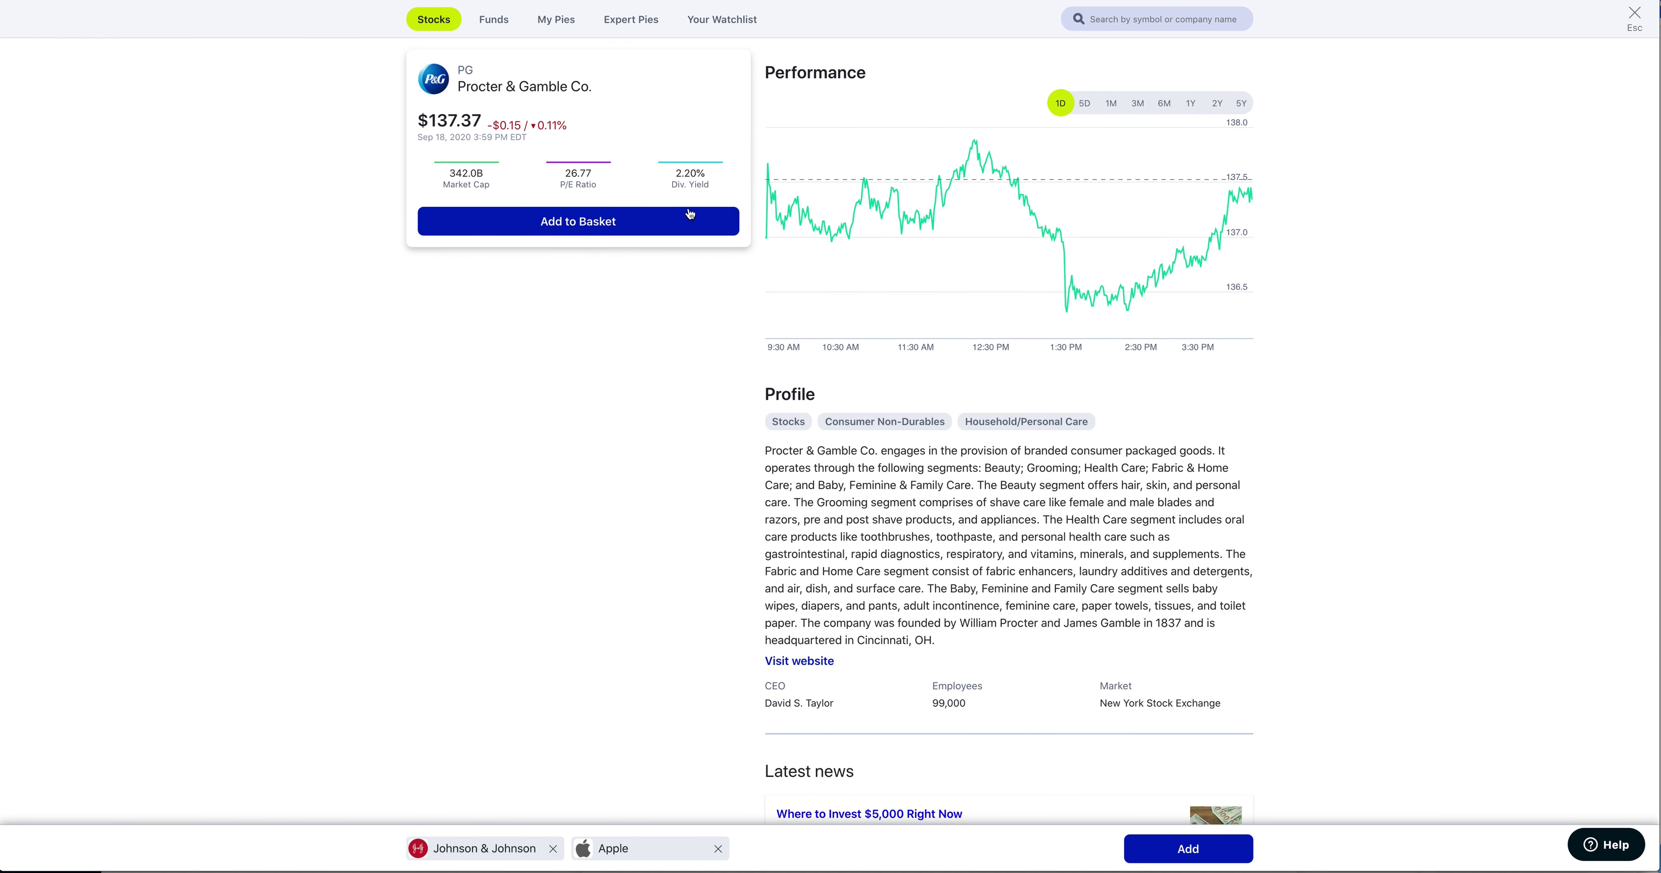
{"action": "mouse_move", "coordinate": [985, 210]}
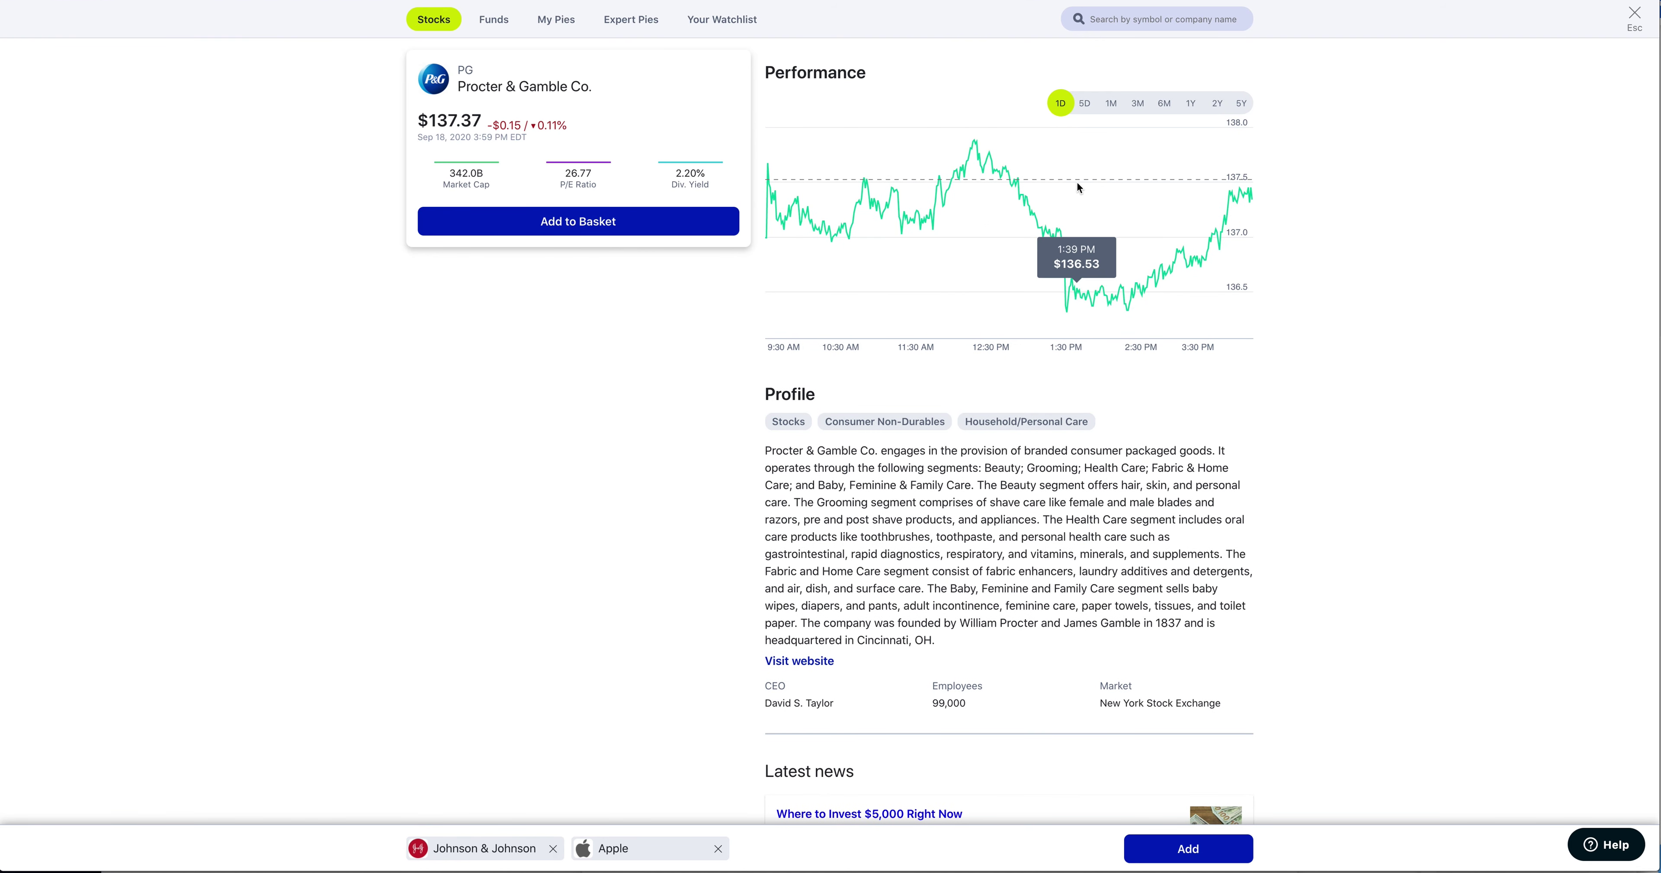
{"action": "left_click", "coordinate": [1191, 106]}
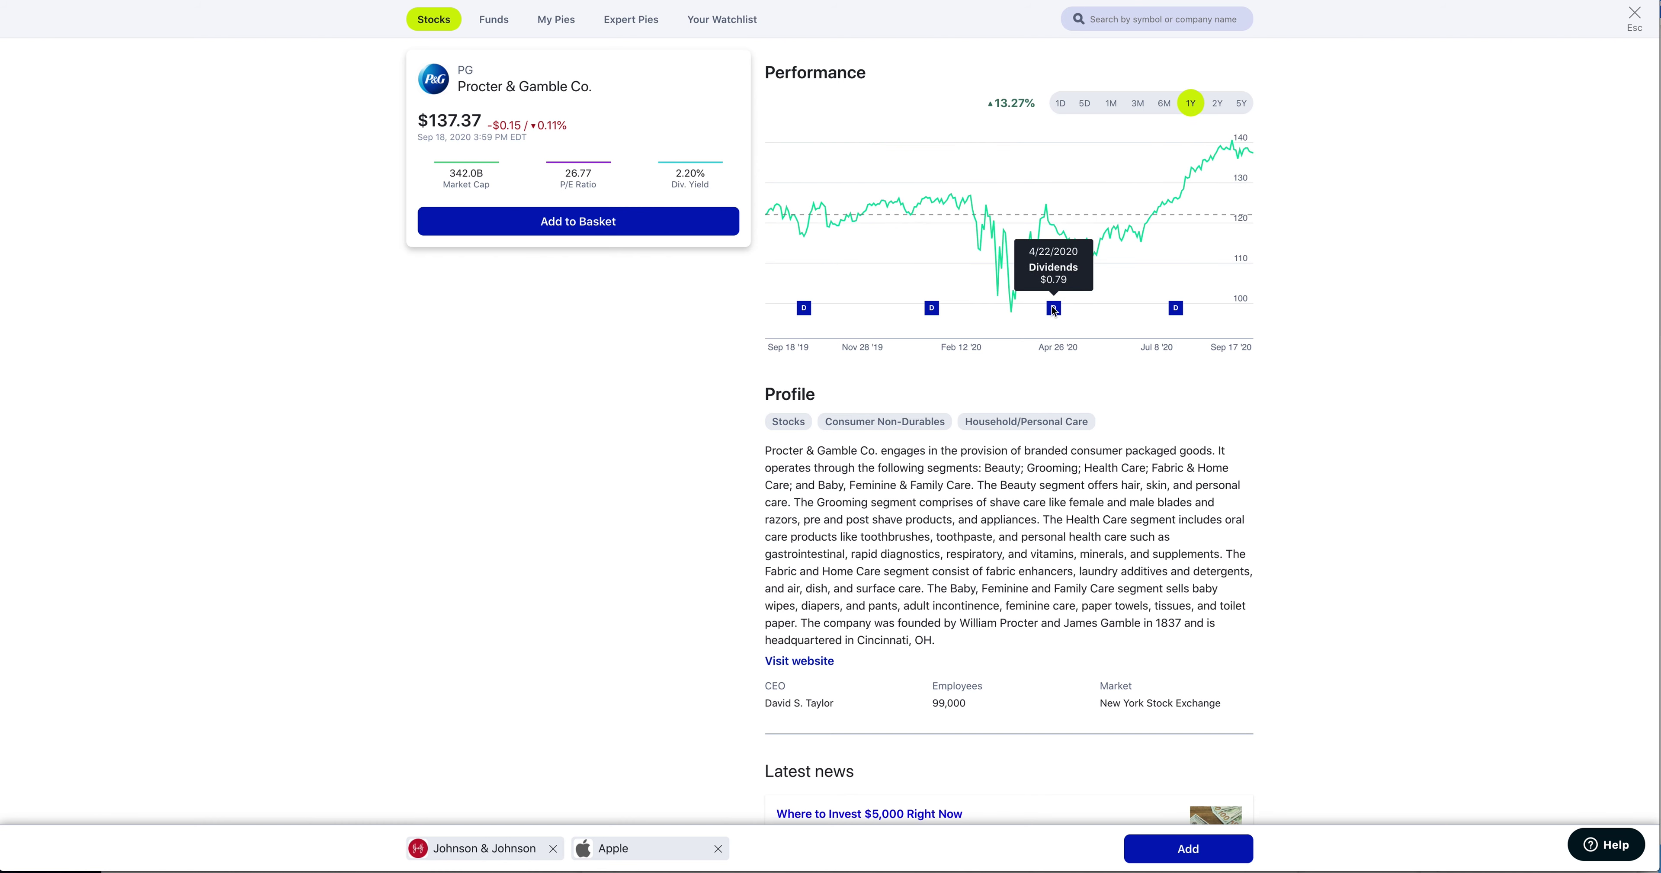
{"action": "mouse_move", "coordinate": [930, 310]}
{"action": "left_click", "coordinate": [1217, 104]}
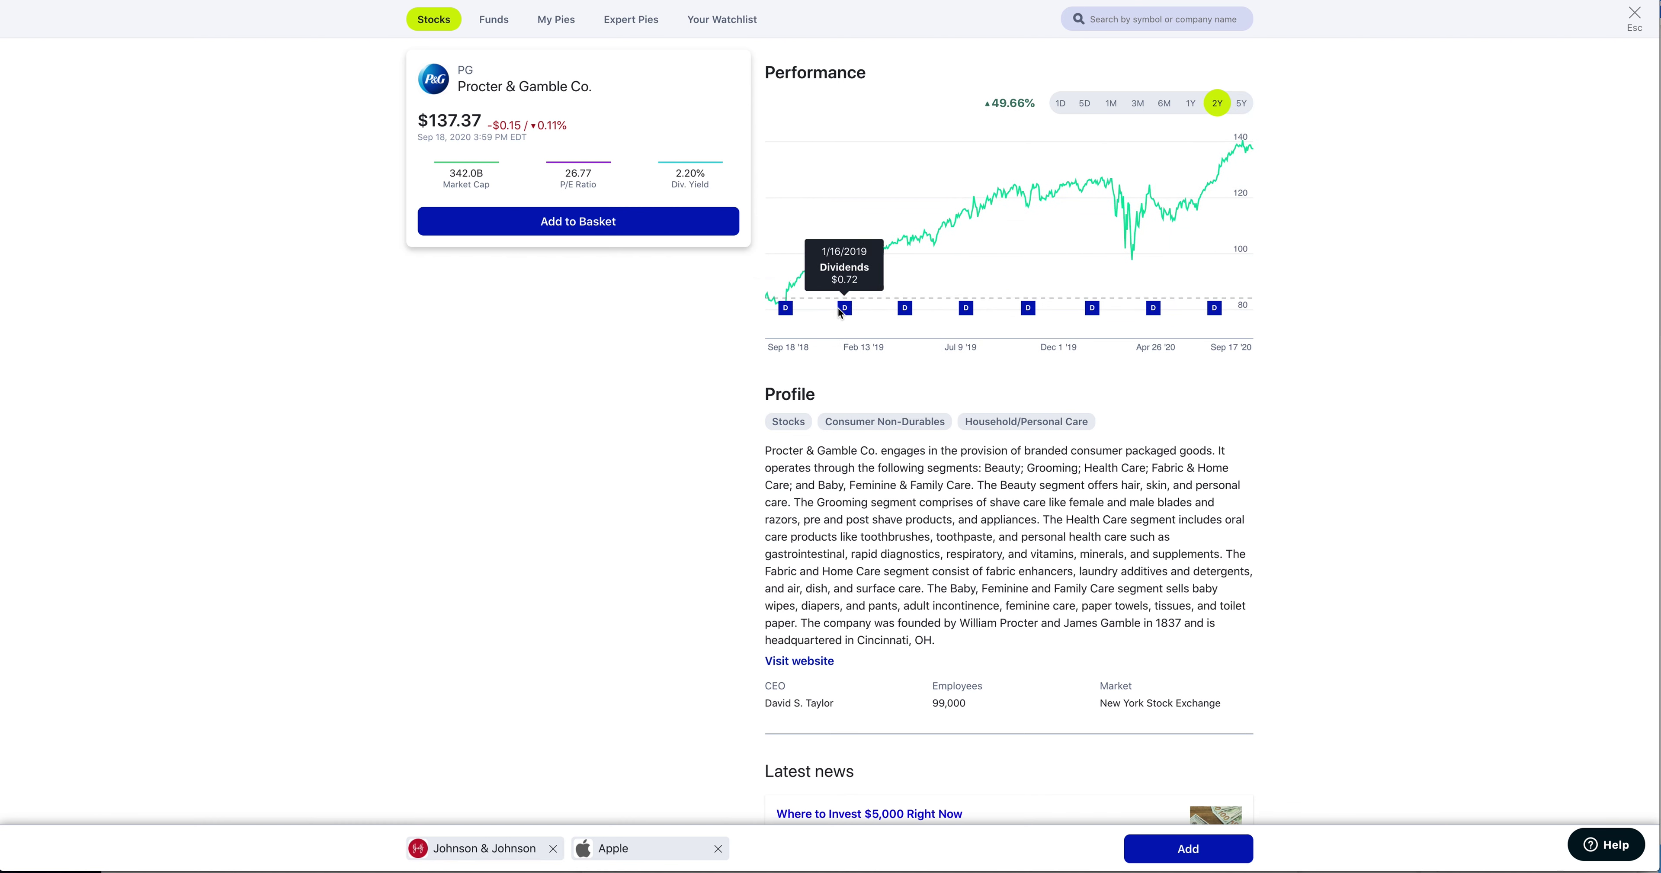
{"action": "mouse_move", "coordinate": [907, 315]}
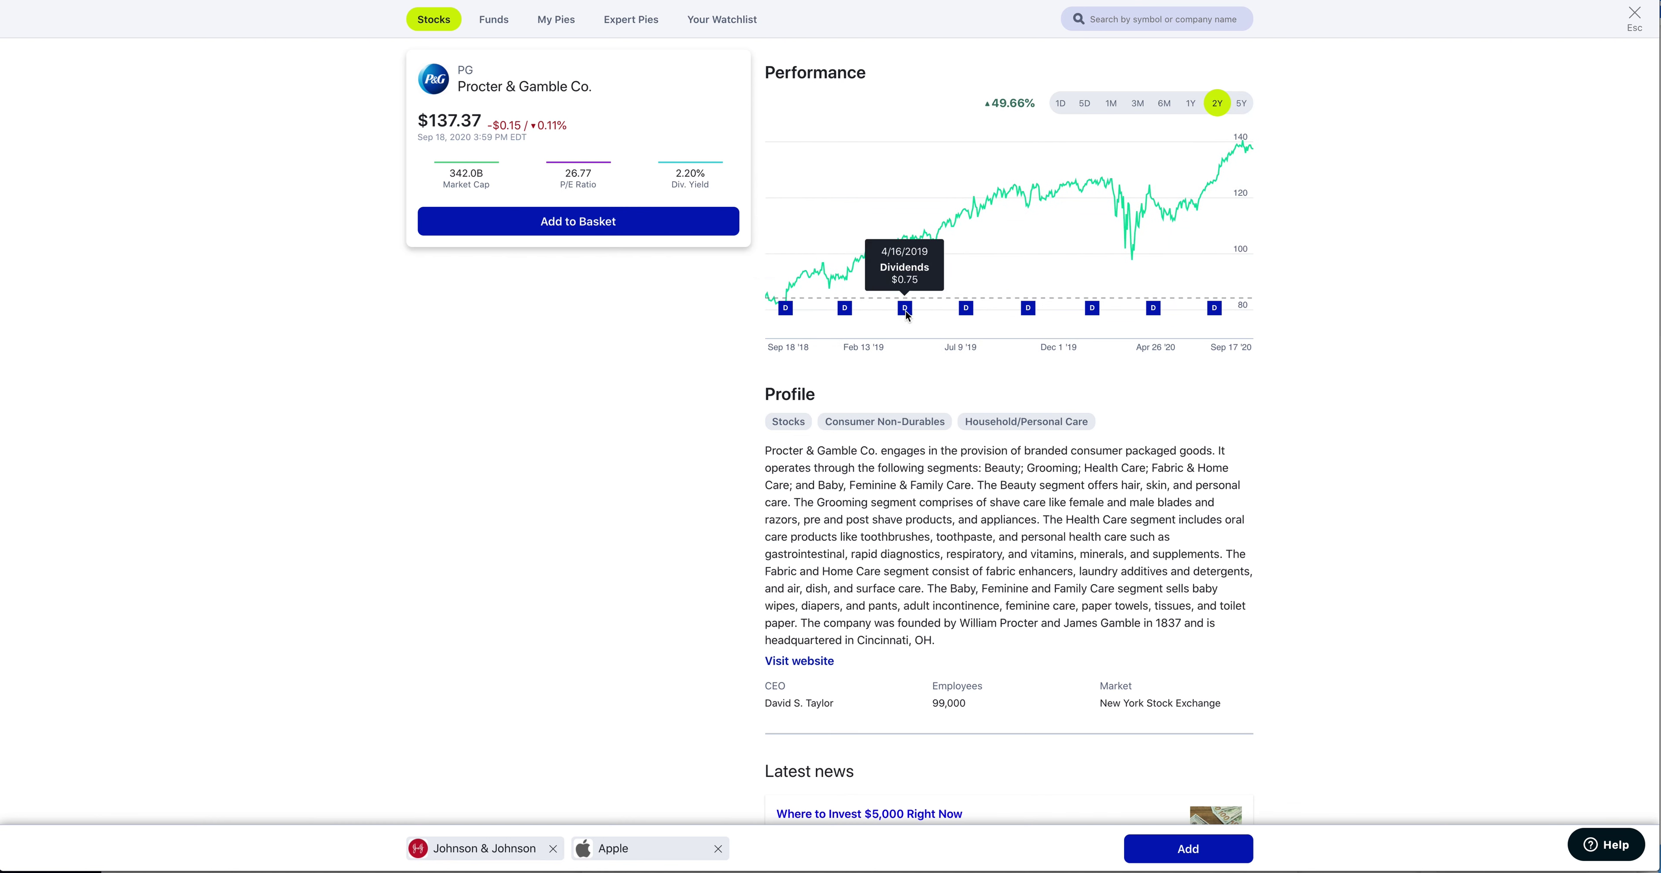
{"action": "left_click", "coordinate": [603, 231]}
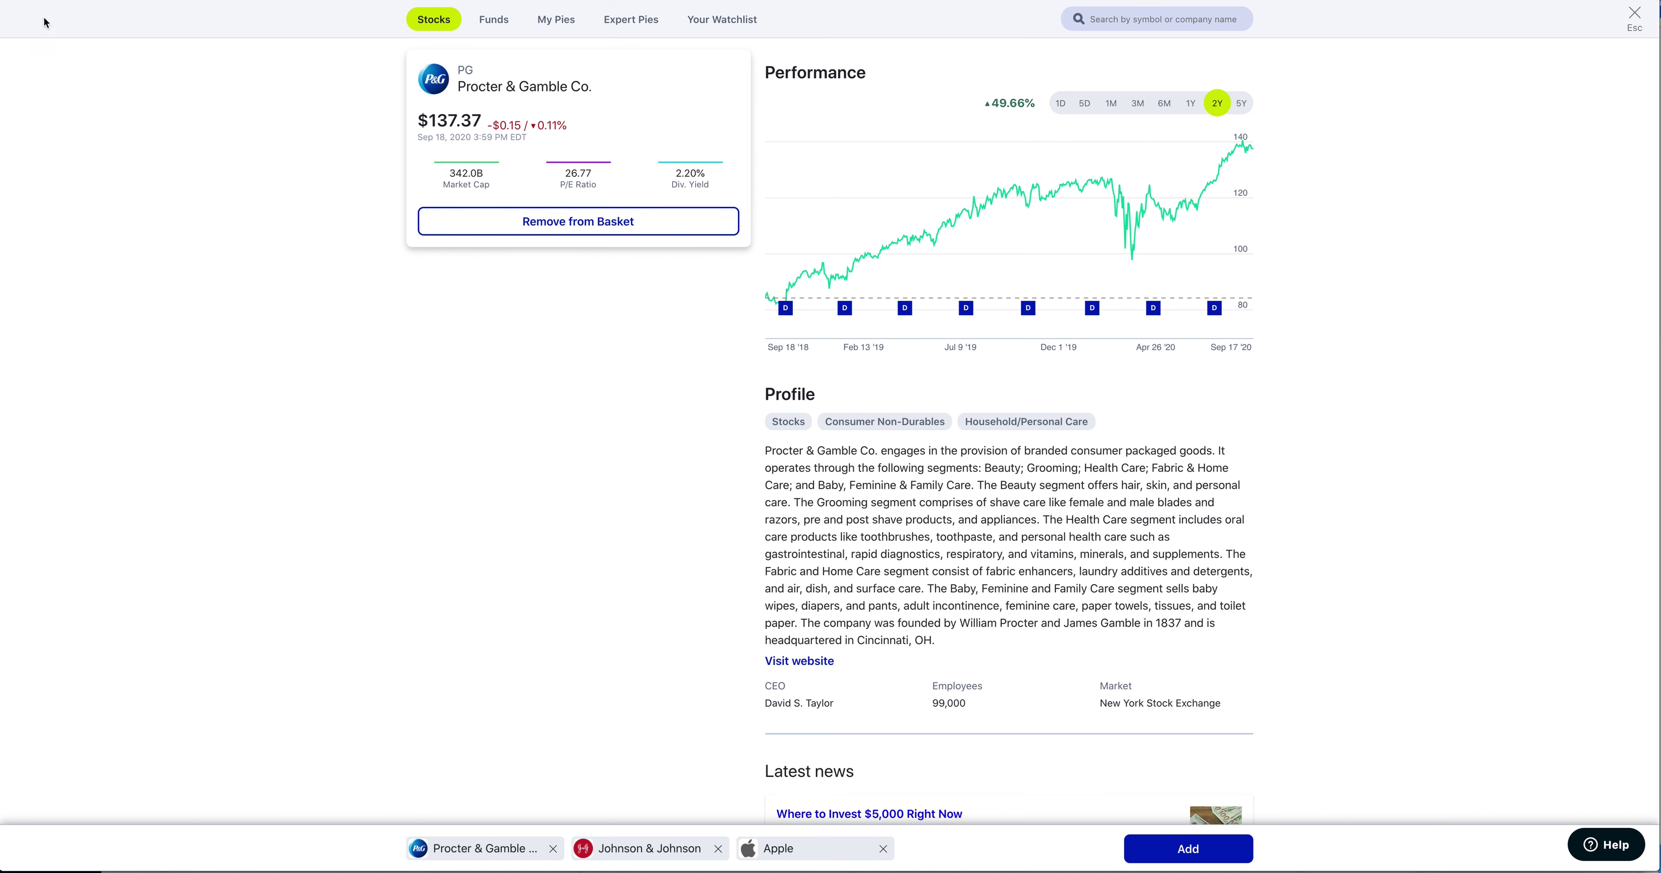
{"action": "left_click", "coordinate": [16, 1]}
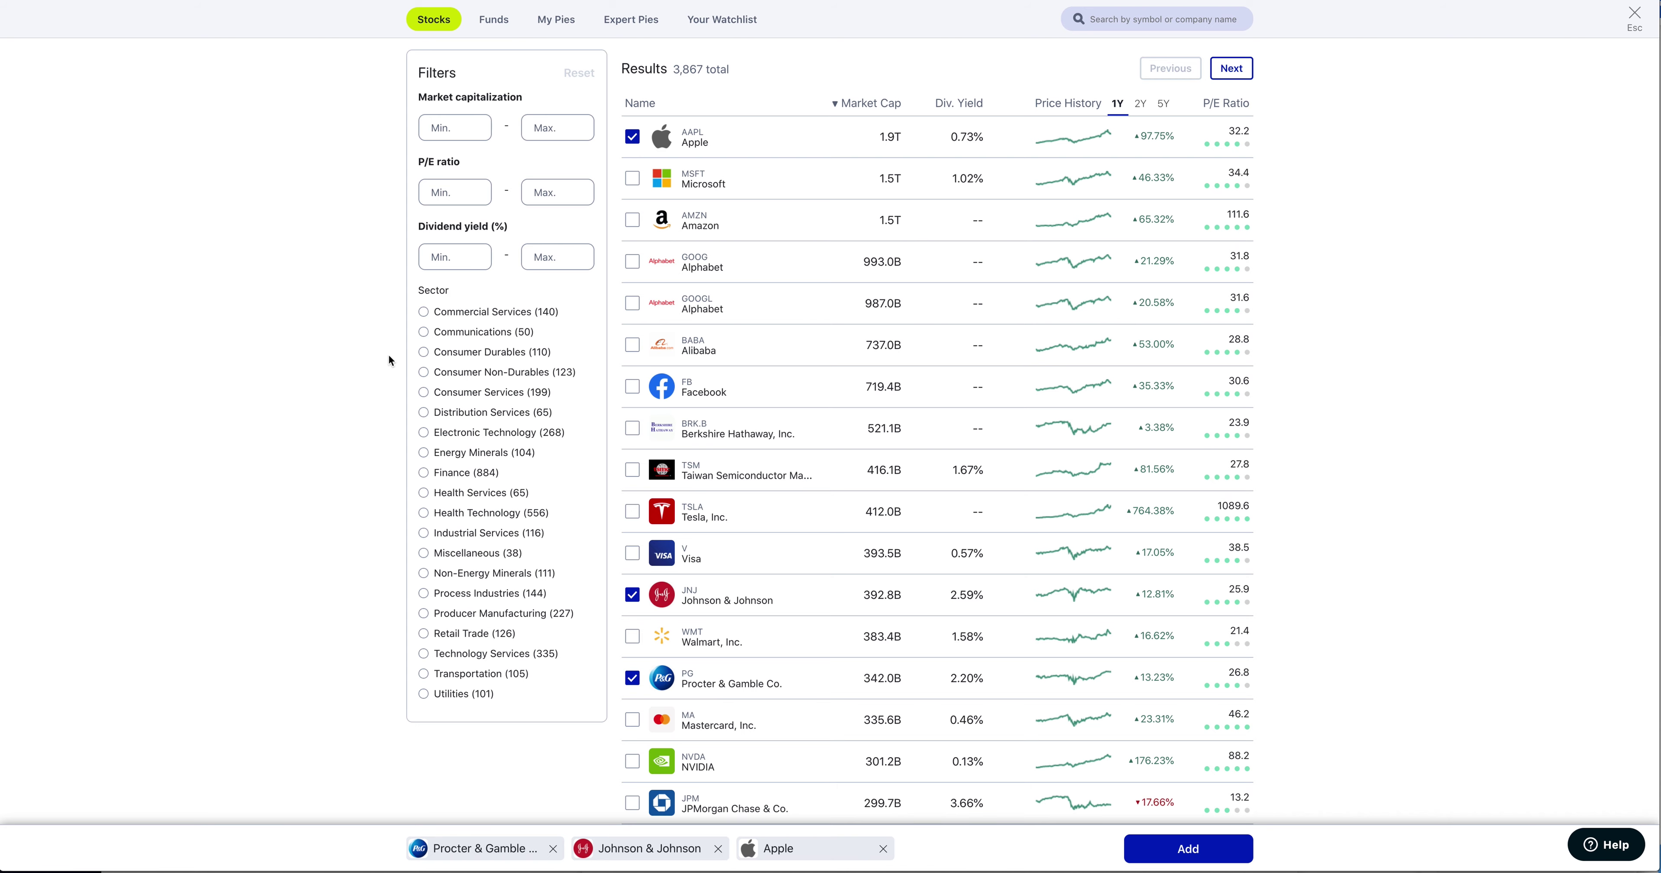
Find UnitedHealth Group in the stock list, review its 5Y performance and add it to the basket.
{"action": "scroll", "coordinate": [703, 349], "scroll_direction": "down", "scroll_amount": 3}
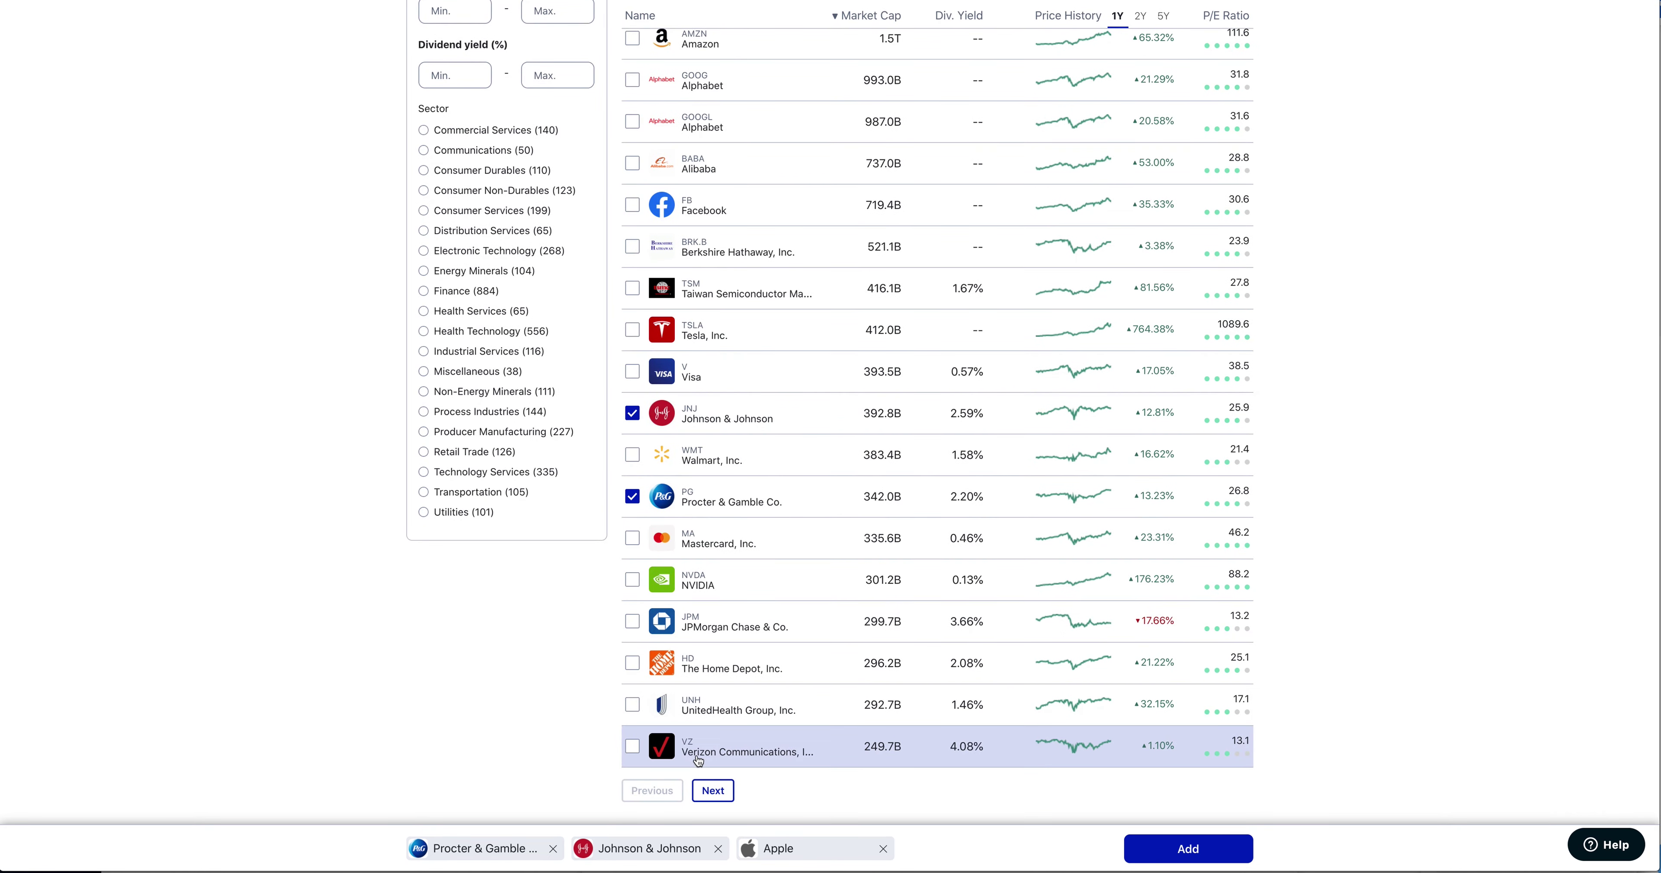
{"action": "scroll", "coordinate": [756, 416], "scroll_direction": "up", "scroll_amount": 1}
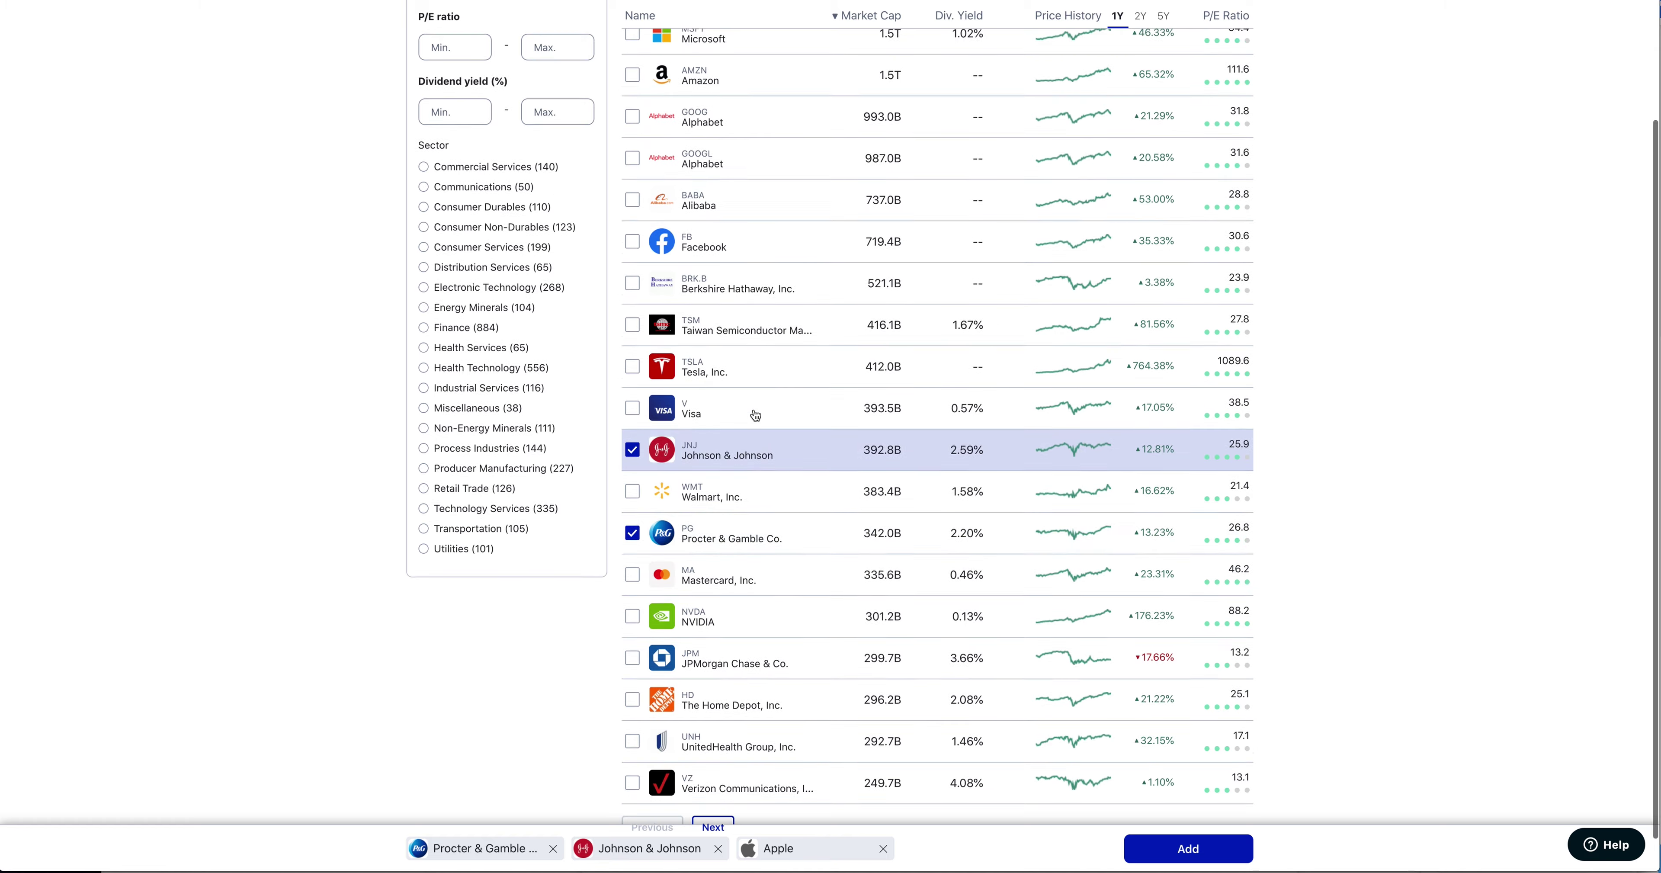
{"action": "scroll", "coordinate": [755, 418], "scroll_direction": "up", "scroll_amount": 3}
{"action": "scroll", "coordinate": [755, 418], "scroll_direction": "down", "scroll_amount": 4}
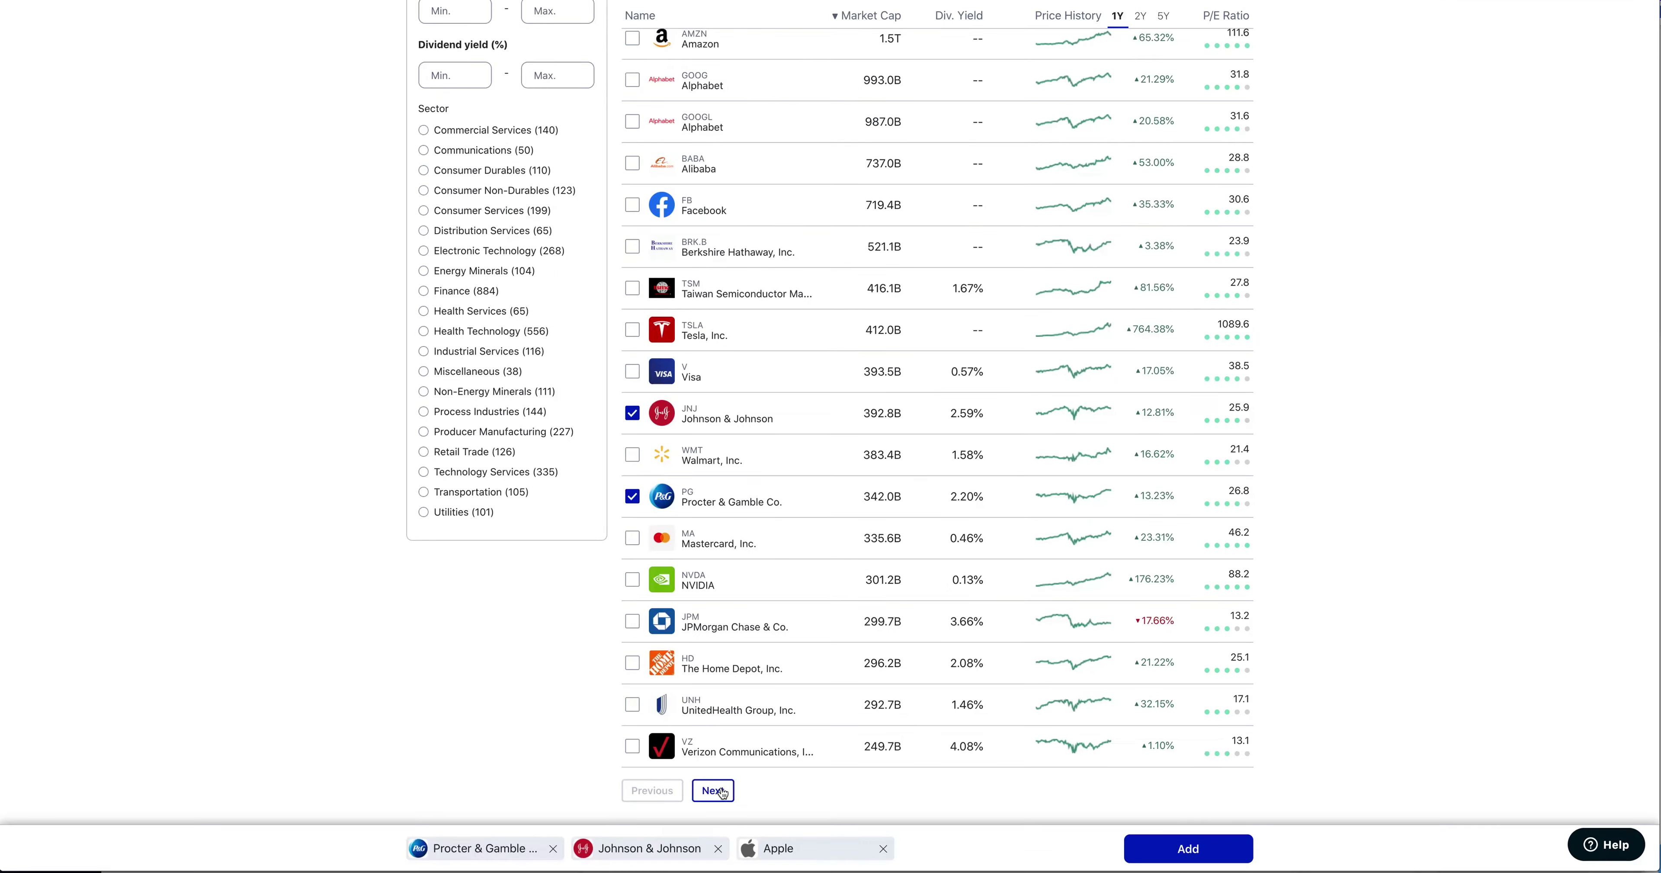
{"action": "left_click", "coordinate": [728, 709]}
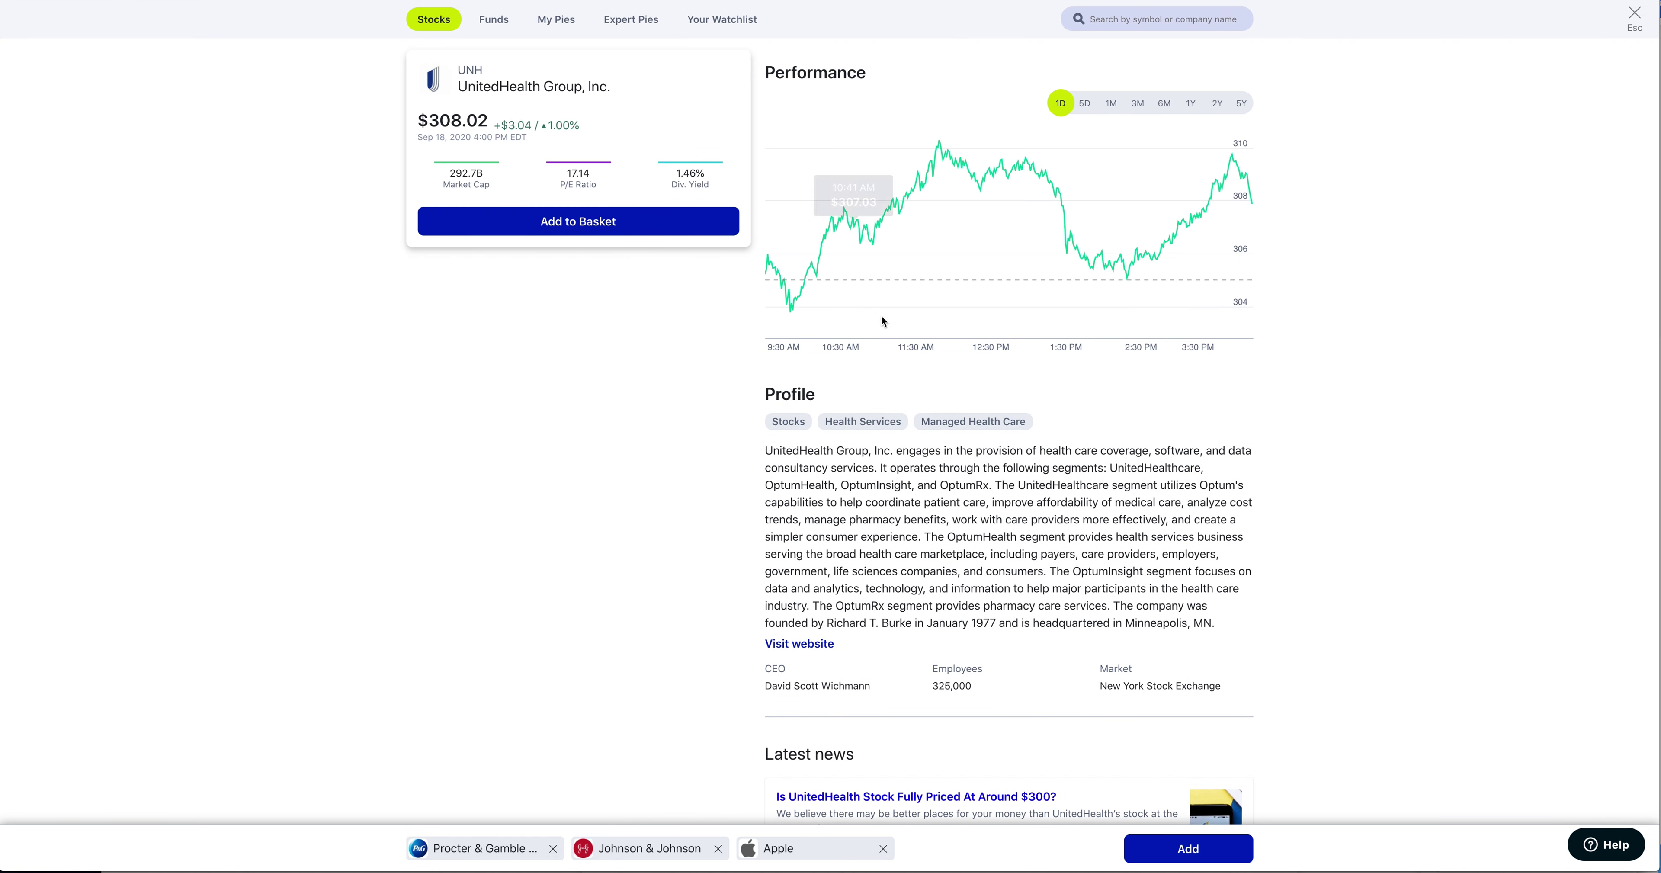
{"action": "left_click", "coordinate": [1233, 100]}
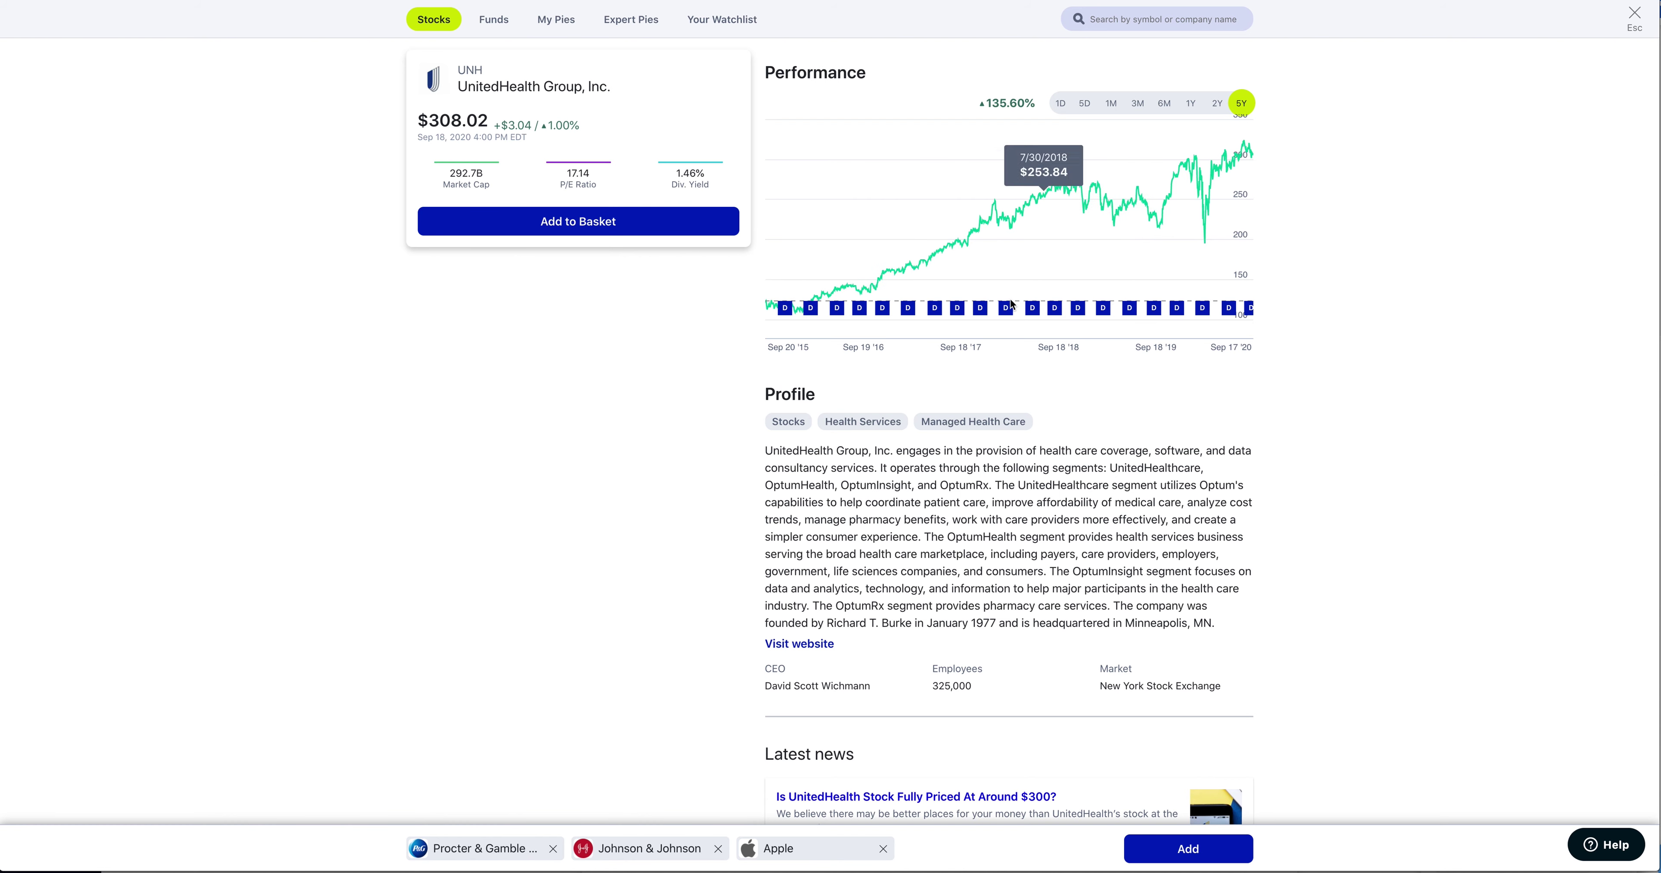
{"action": "left_click", "coordinate": [599, 222]}
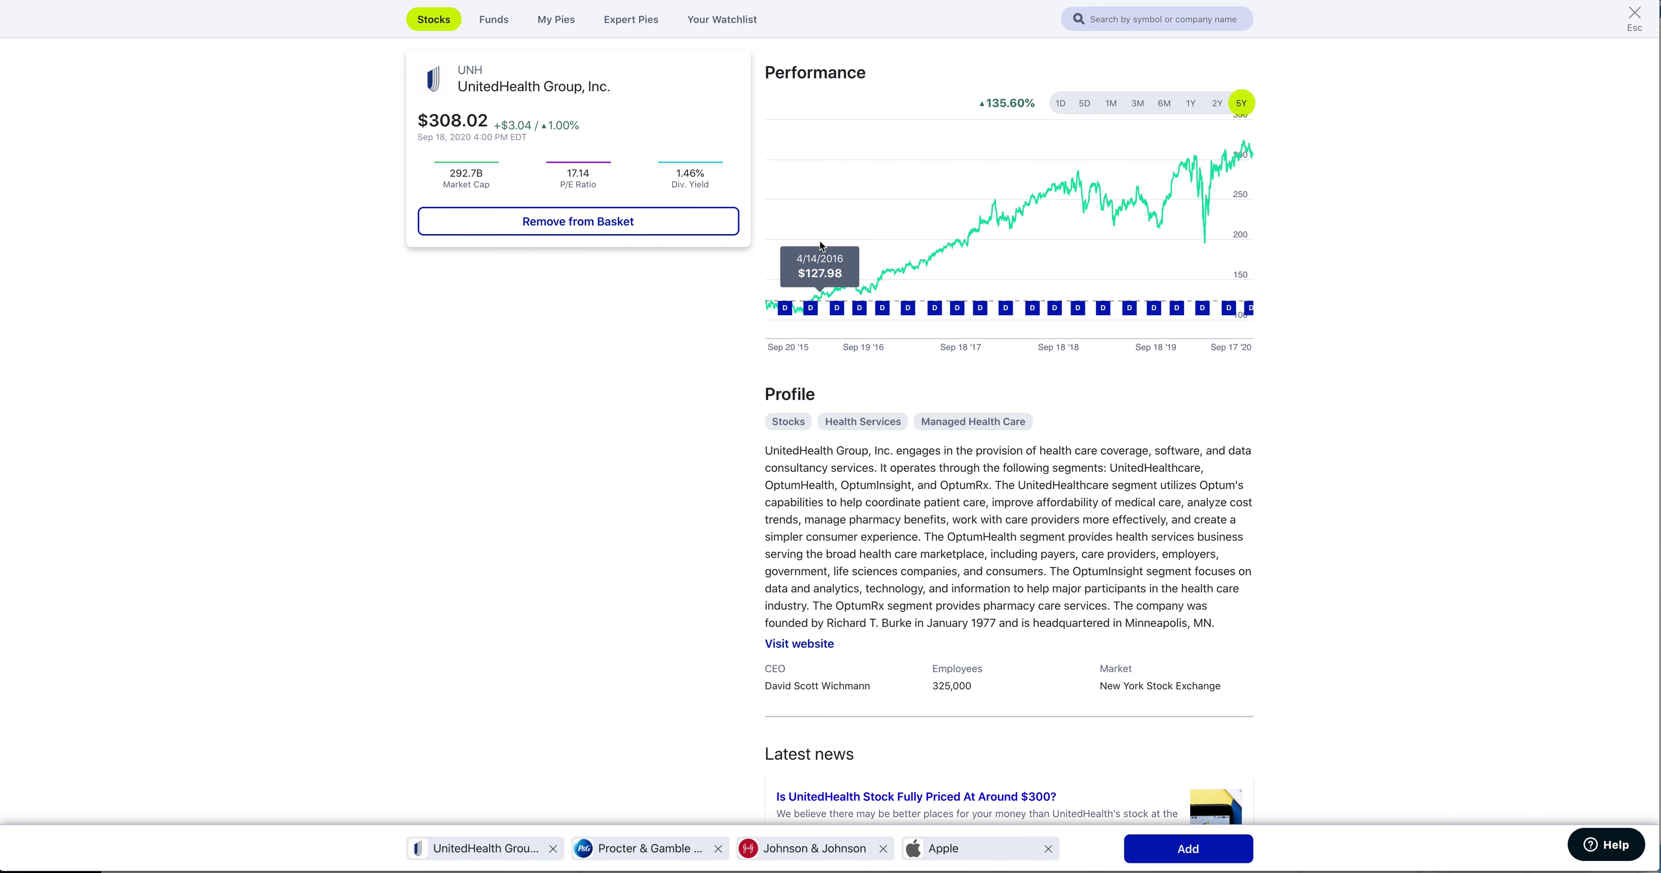
{"action": "key", "text": "Escape"}
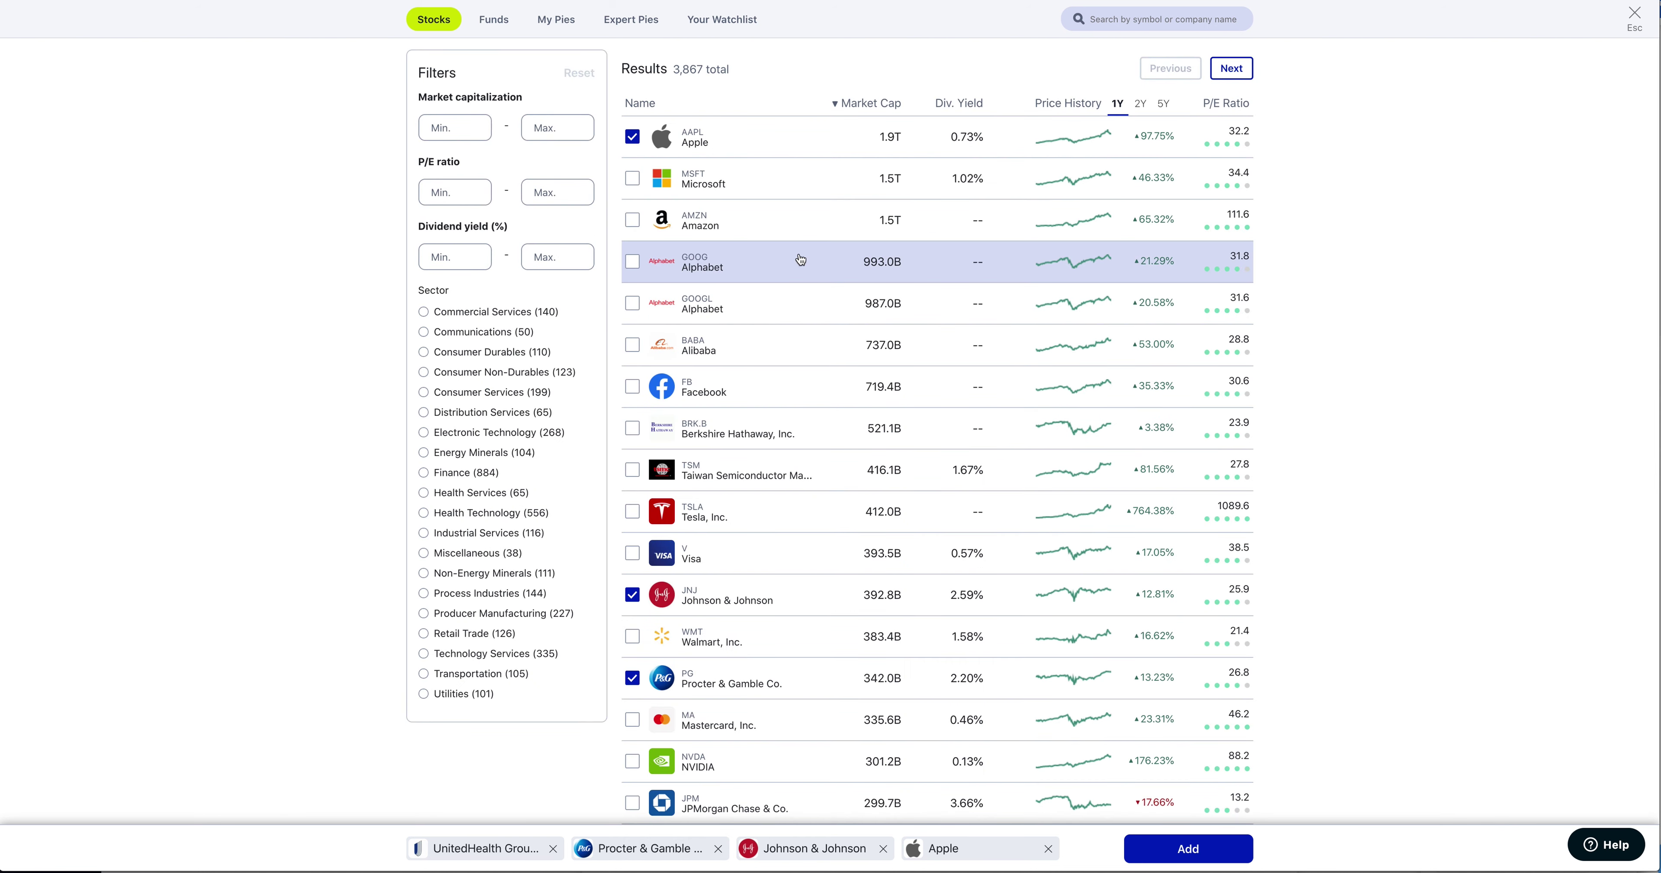
Browse the second page of stock results sorted by market cap for further candidates.
{"action": "scroll", "coordinate": [987, 674], "scroll_direction": "down", "scroll_amount": 3}
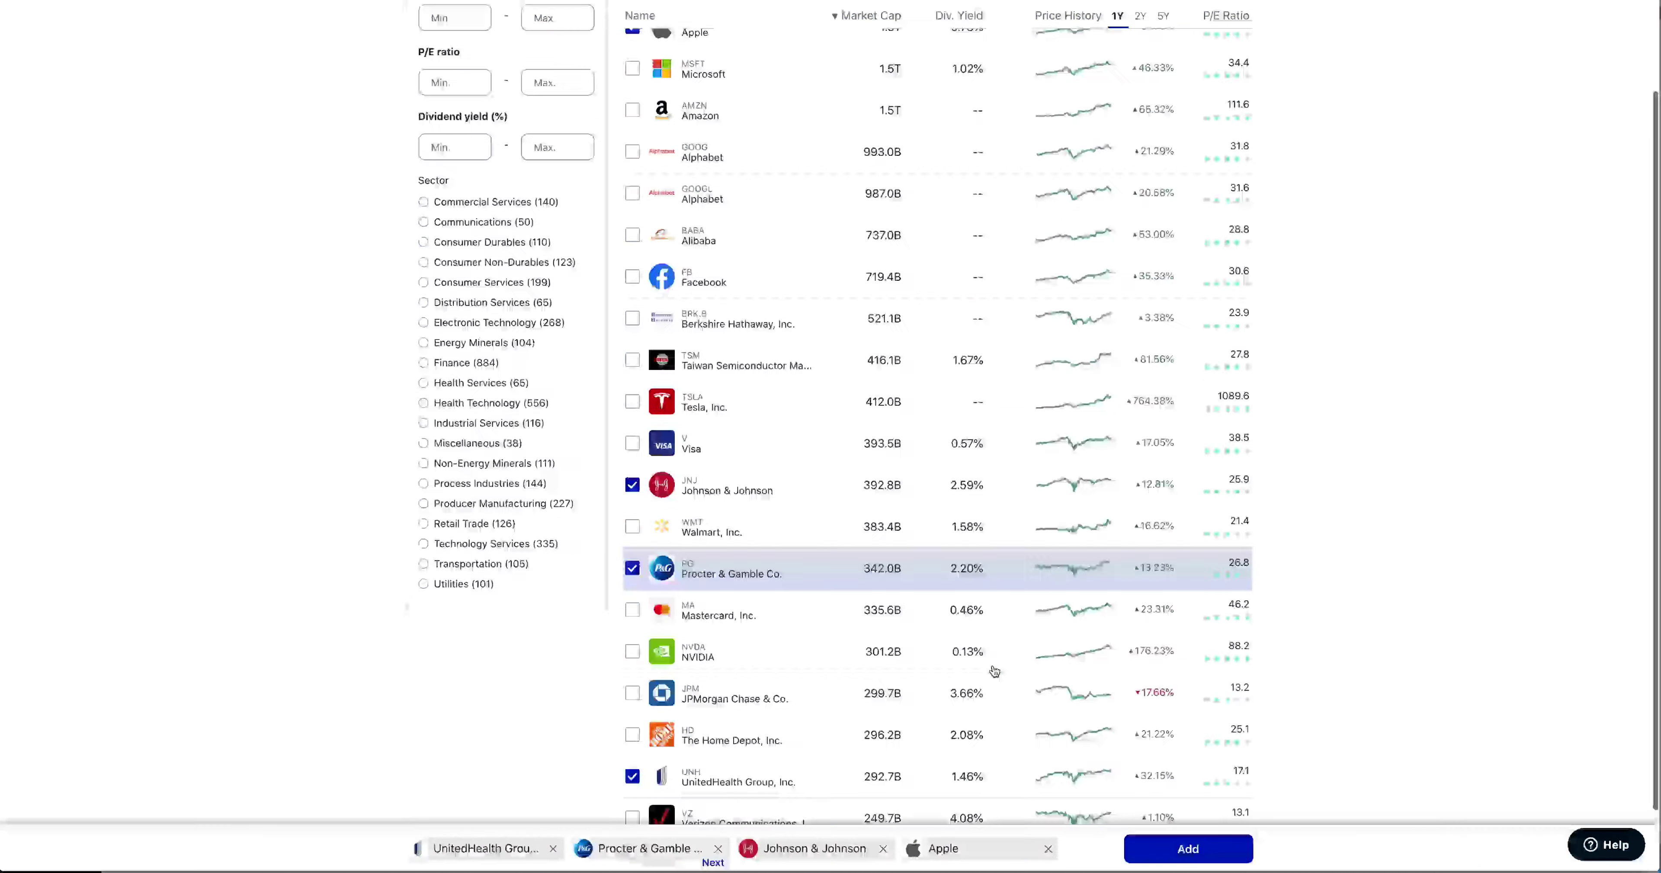
{"action": "left_click", "coordinate": [713, 790]}
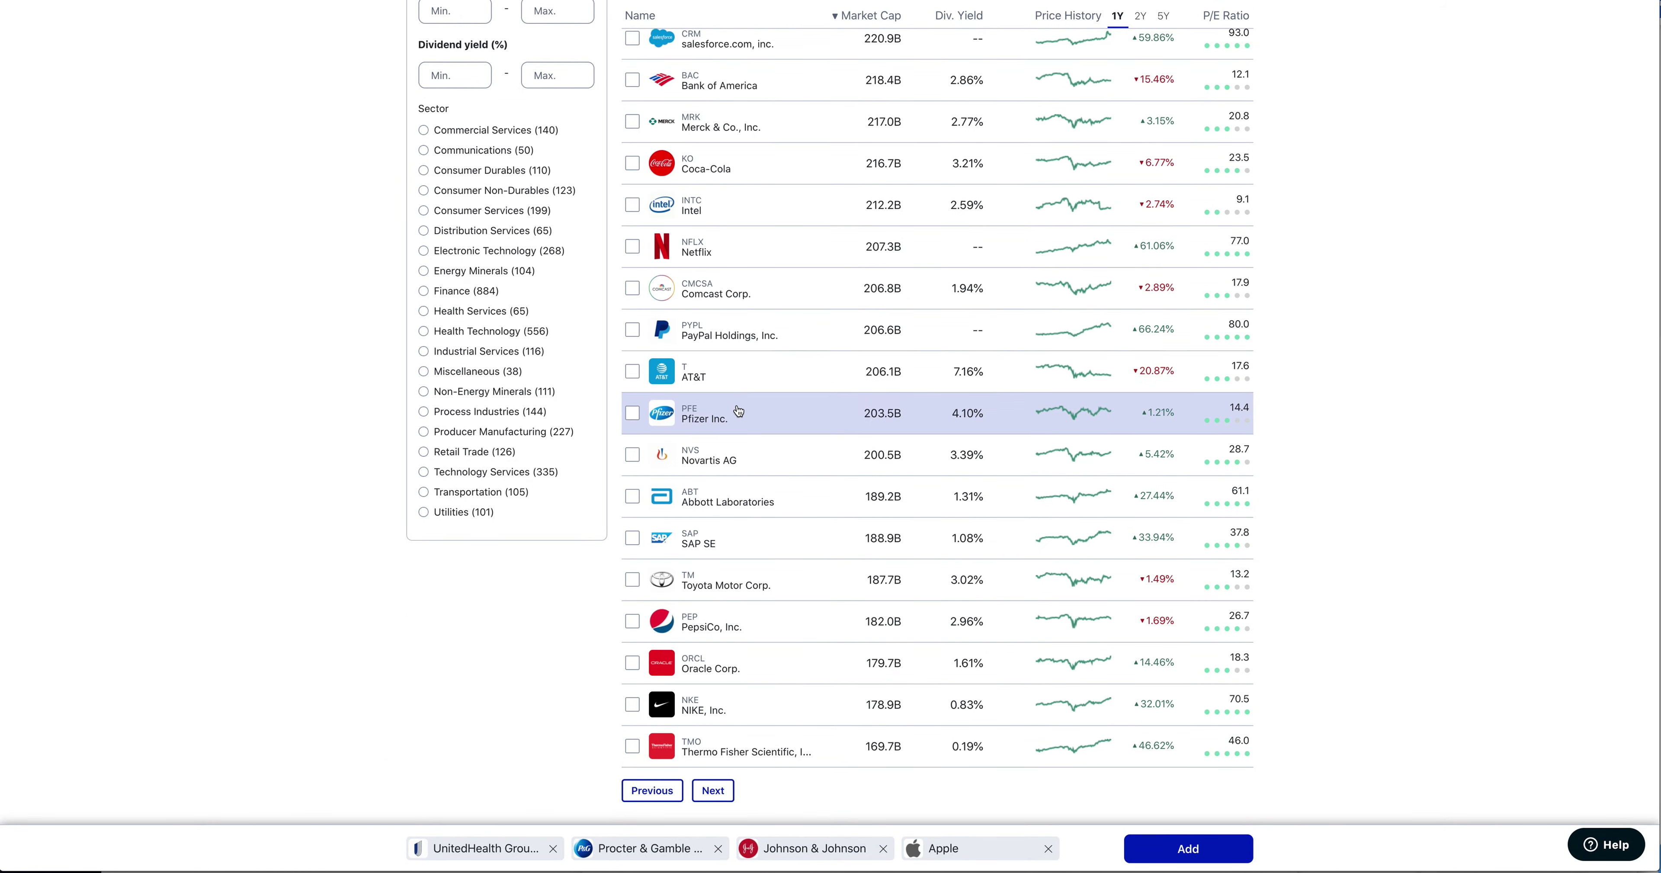
{"action": "scroll", "coordinate": [738, 412], "scroll_direction": "up", "scroll_amount": 3}
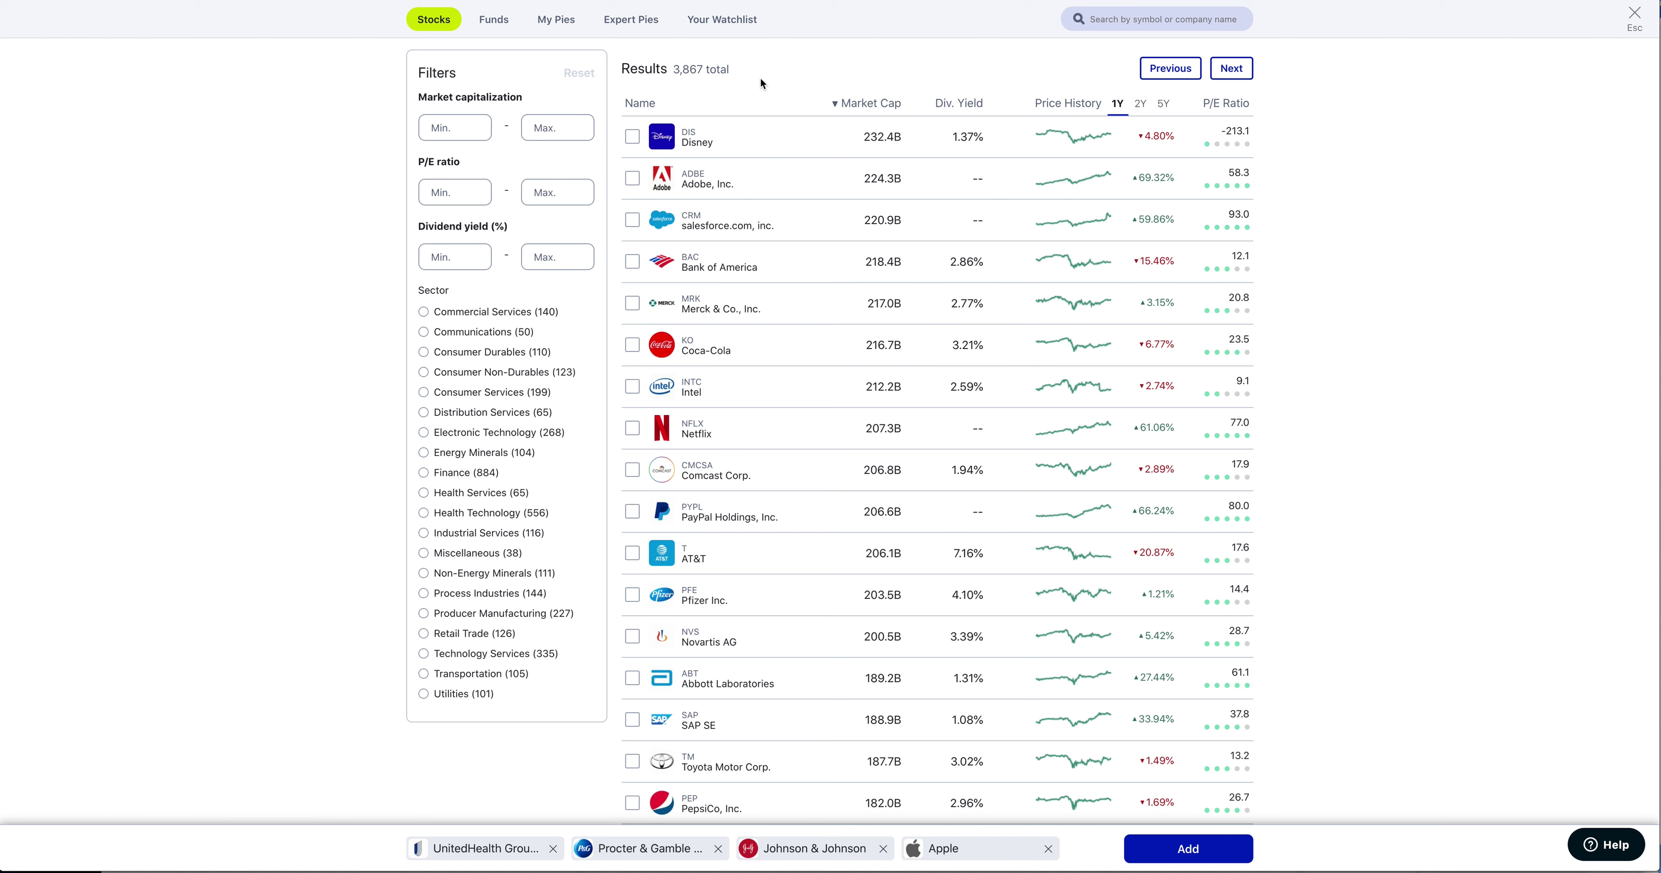
Search for "low" and open the stock details of Lowe's Cos., Inc.
{"action": "left_click", "coordinate": [1109, 20]}
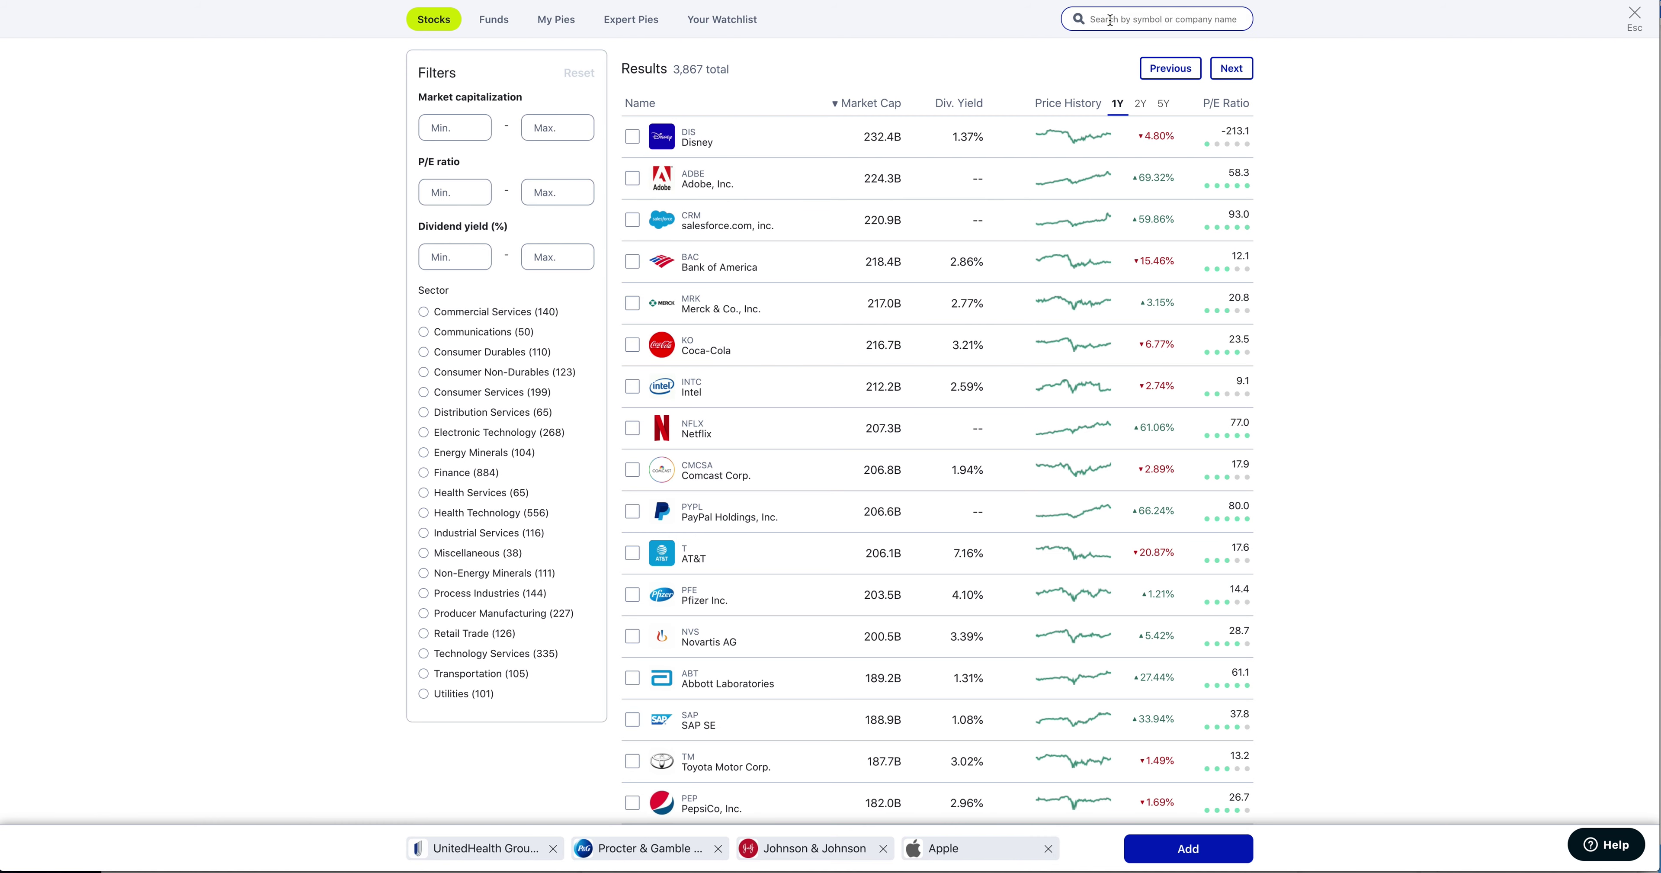
{"action": "type", "text": "low"}
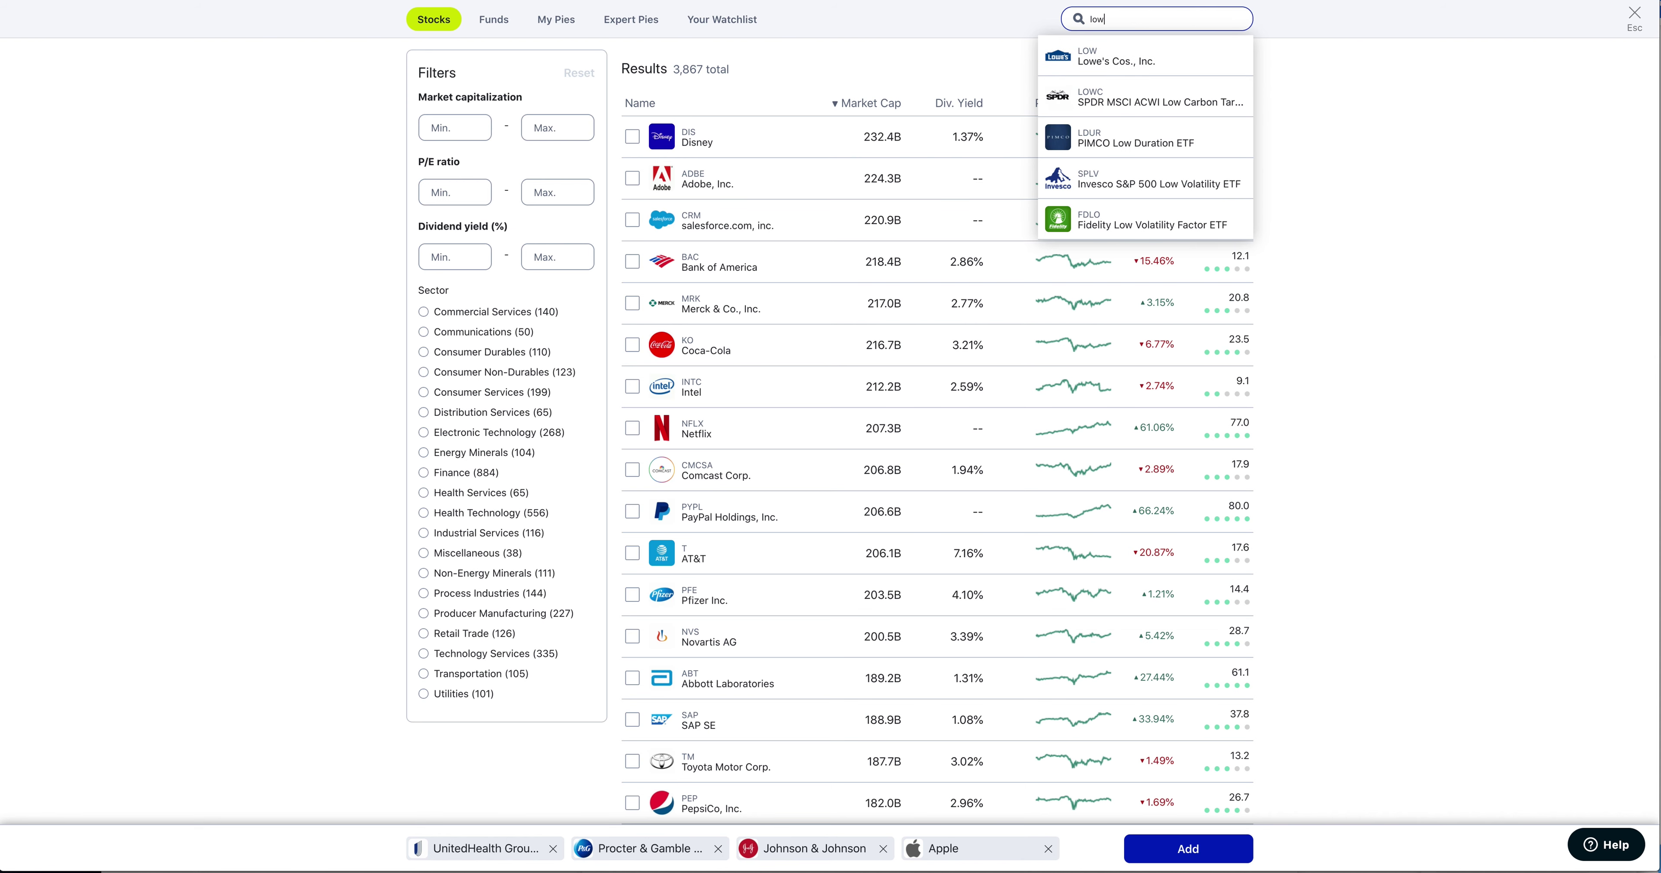
{"action": "left_click", "coordinate": [1103, 56]}
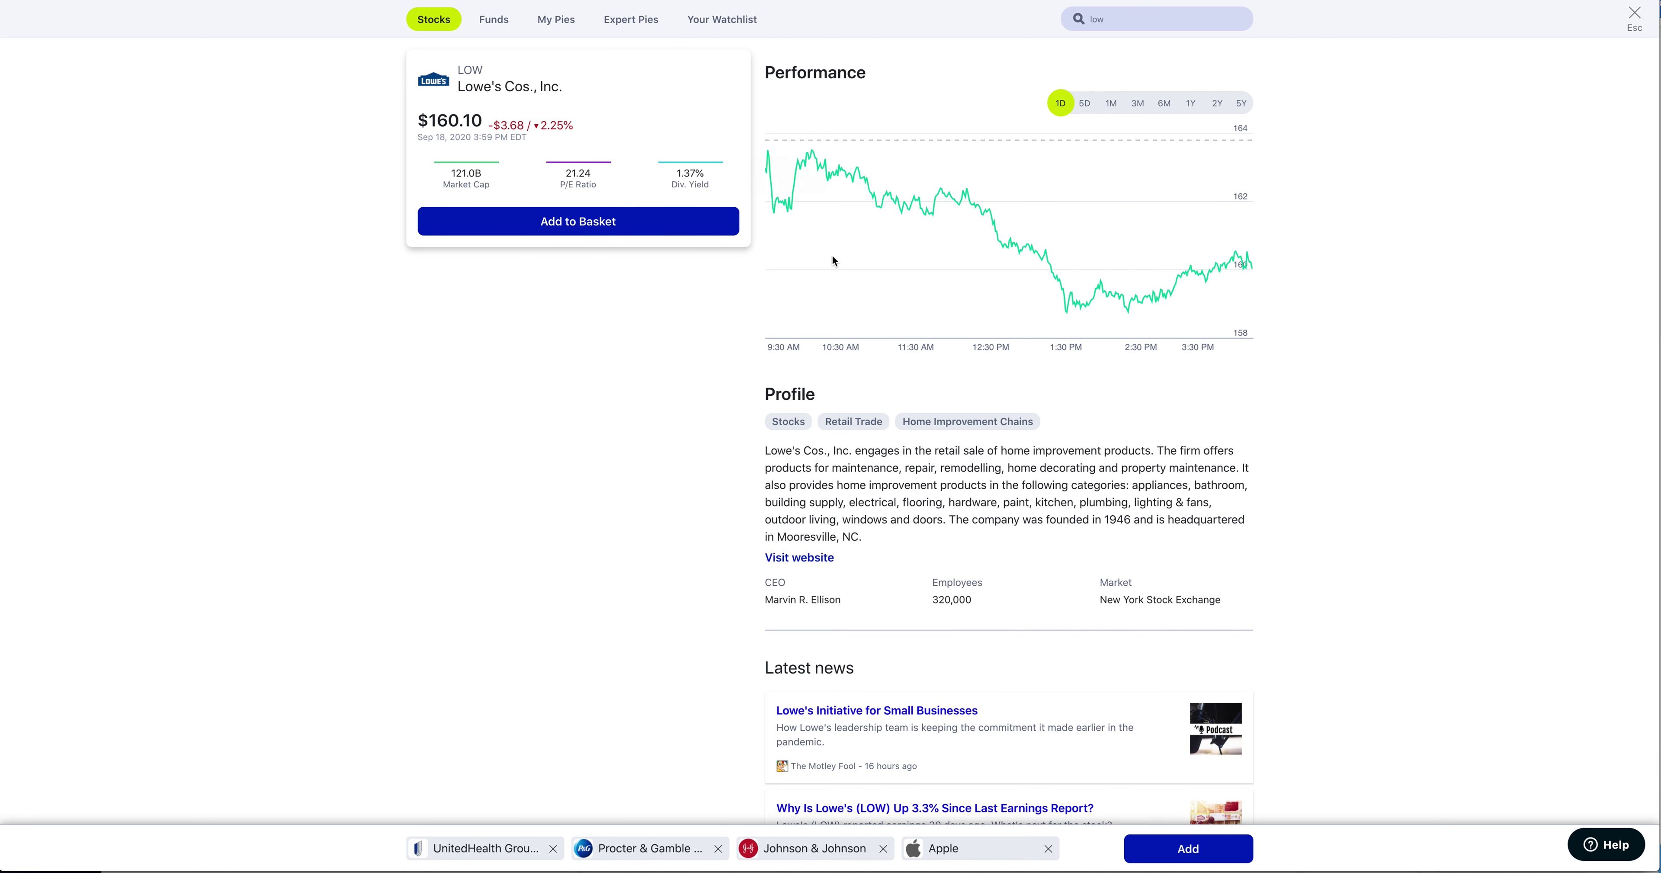
Review Lowe's 1Y and 5Y performance with a dividend marker, add it to the basket and return to the stock list.
{"action": "left_click", "coordinate": [1190, 105]}
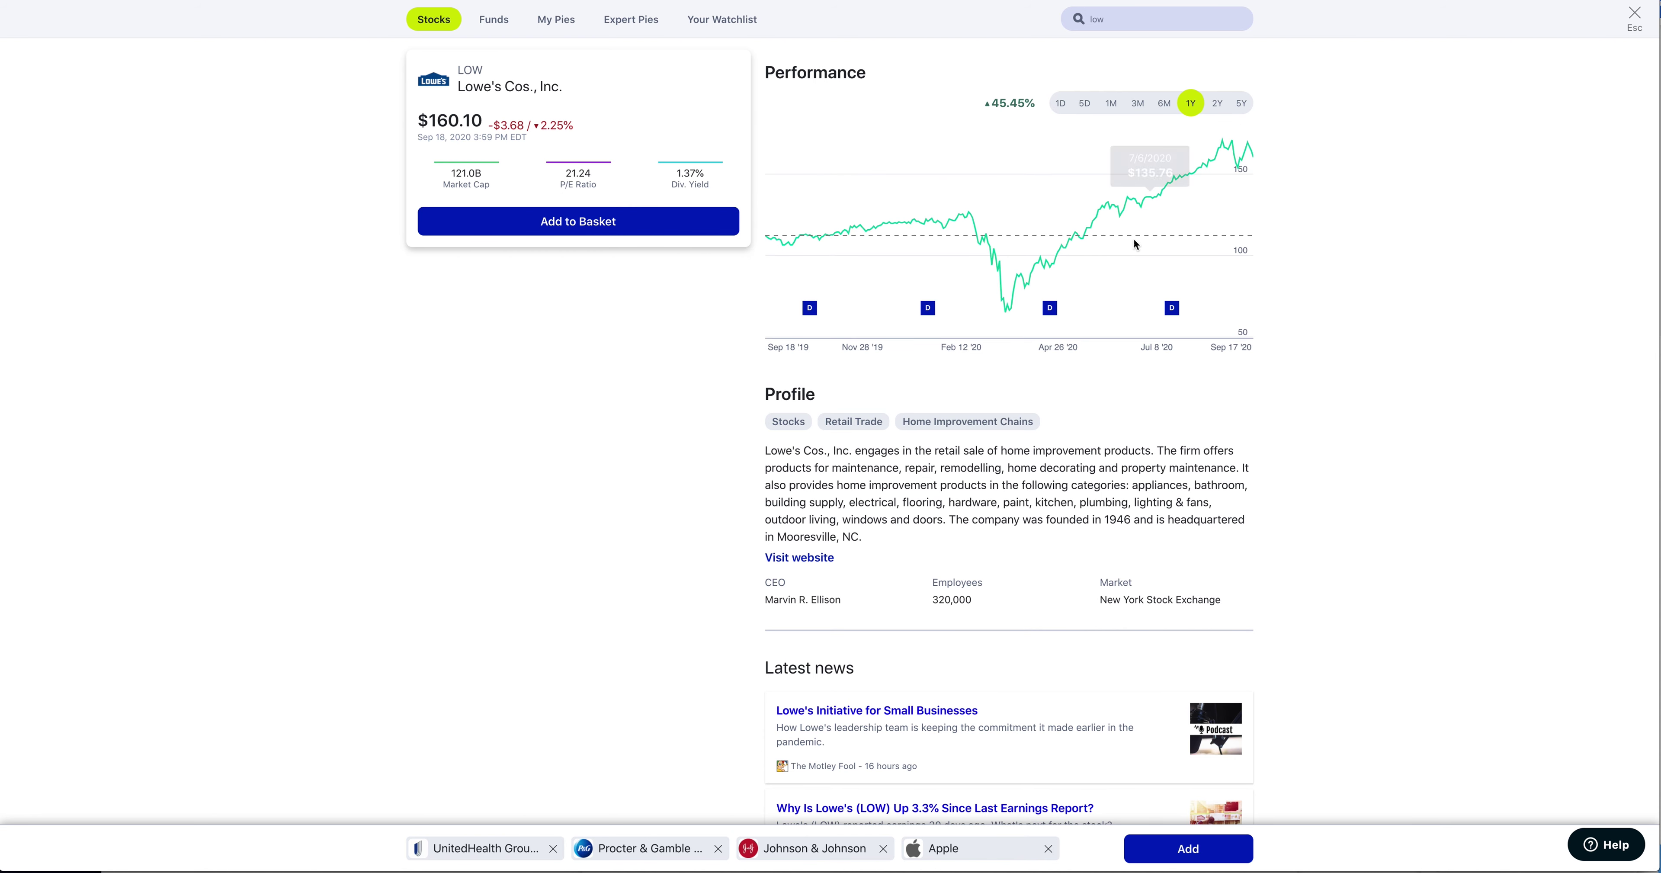
{"action": "mouse_move", "coordinate": [811, 309]}
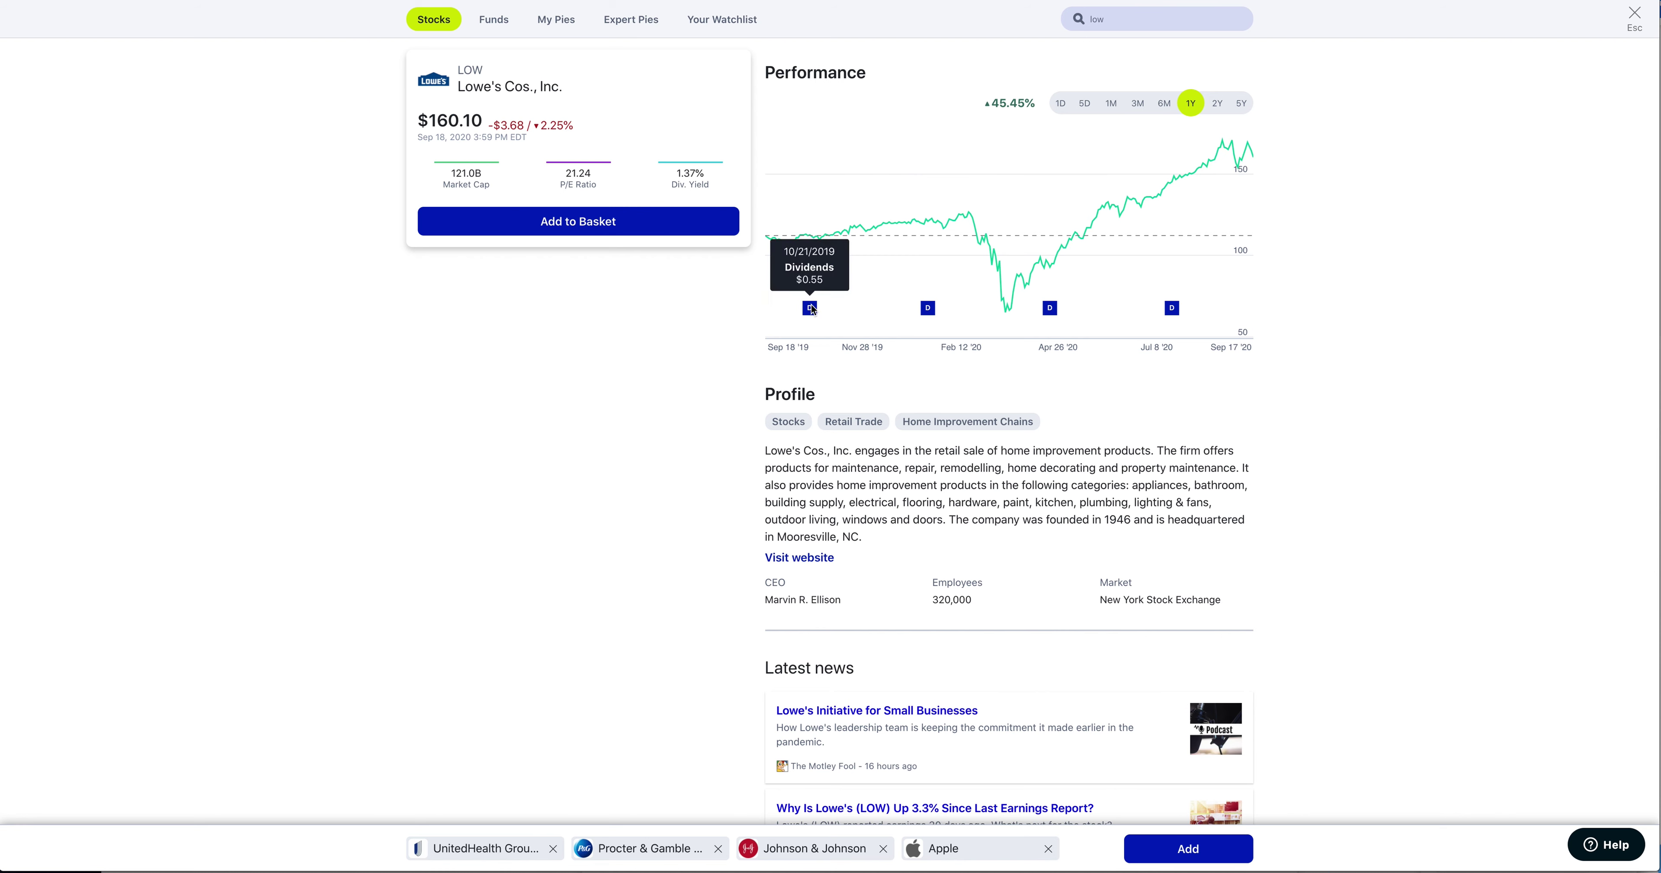
{"action": "left_click", "coordinate": [1242, 103]}
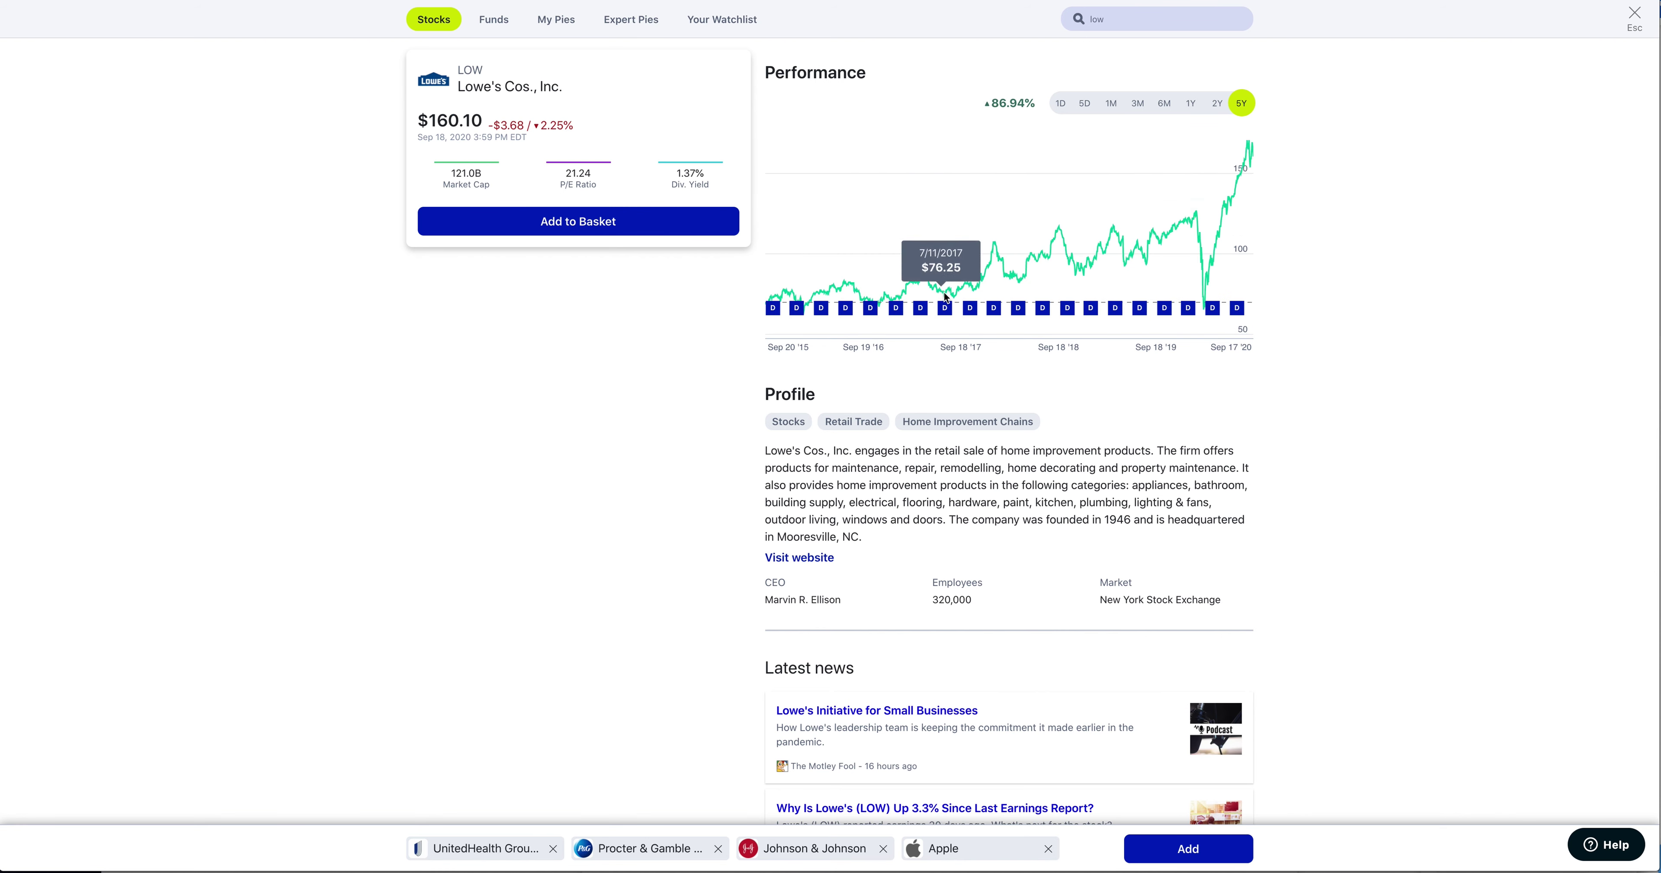
{"action": "left_click", "coordinate": [606, 228]}
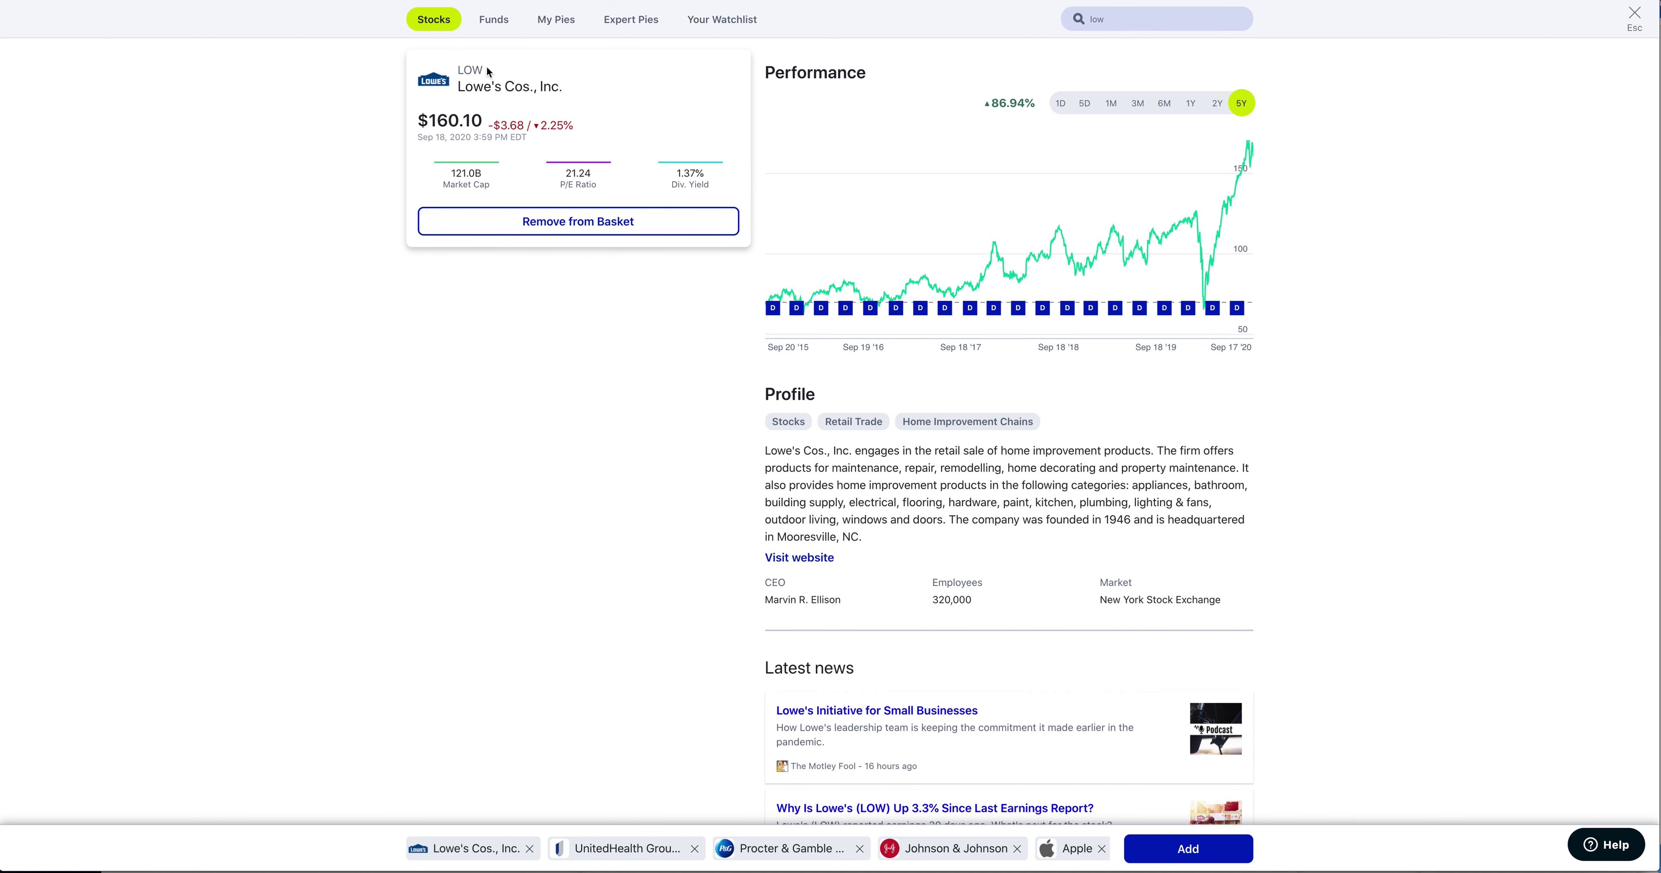
{"action": "left_click", "coordinate": [16, 2]}
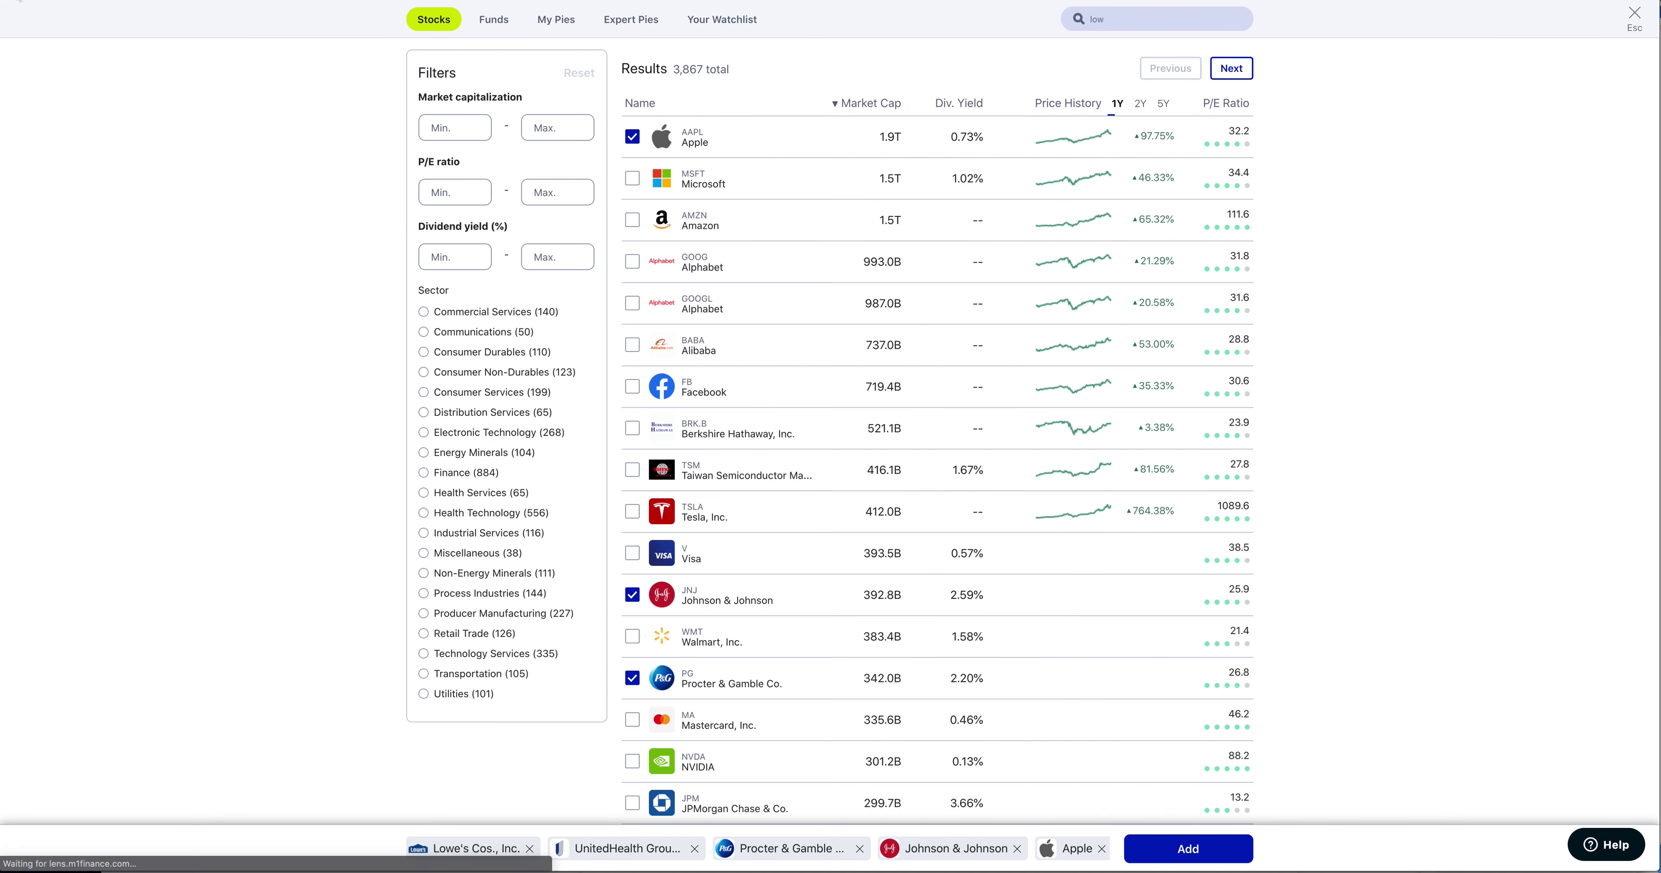
Switch to the list of funds and examine the 5Y performance of Vanguard Total Stock Market Index Fund (VTI).
{"action": "left_click", "coordinate": [495, 20]}
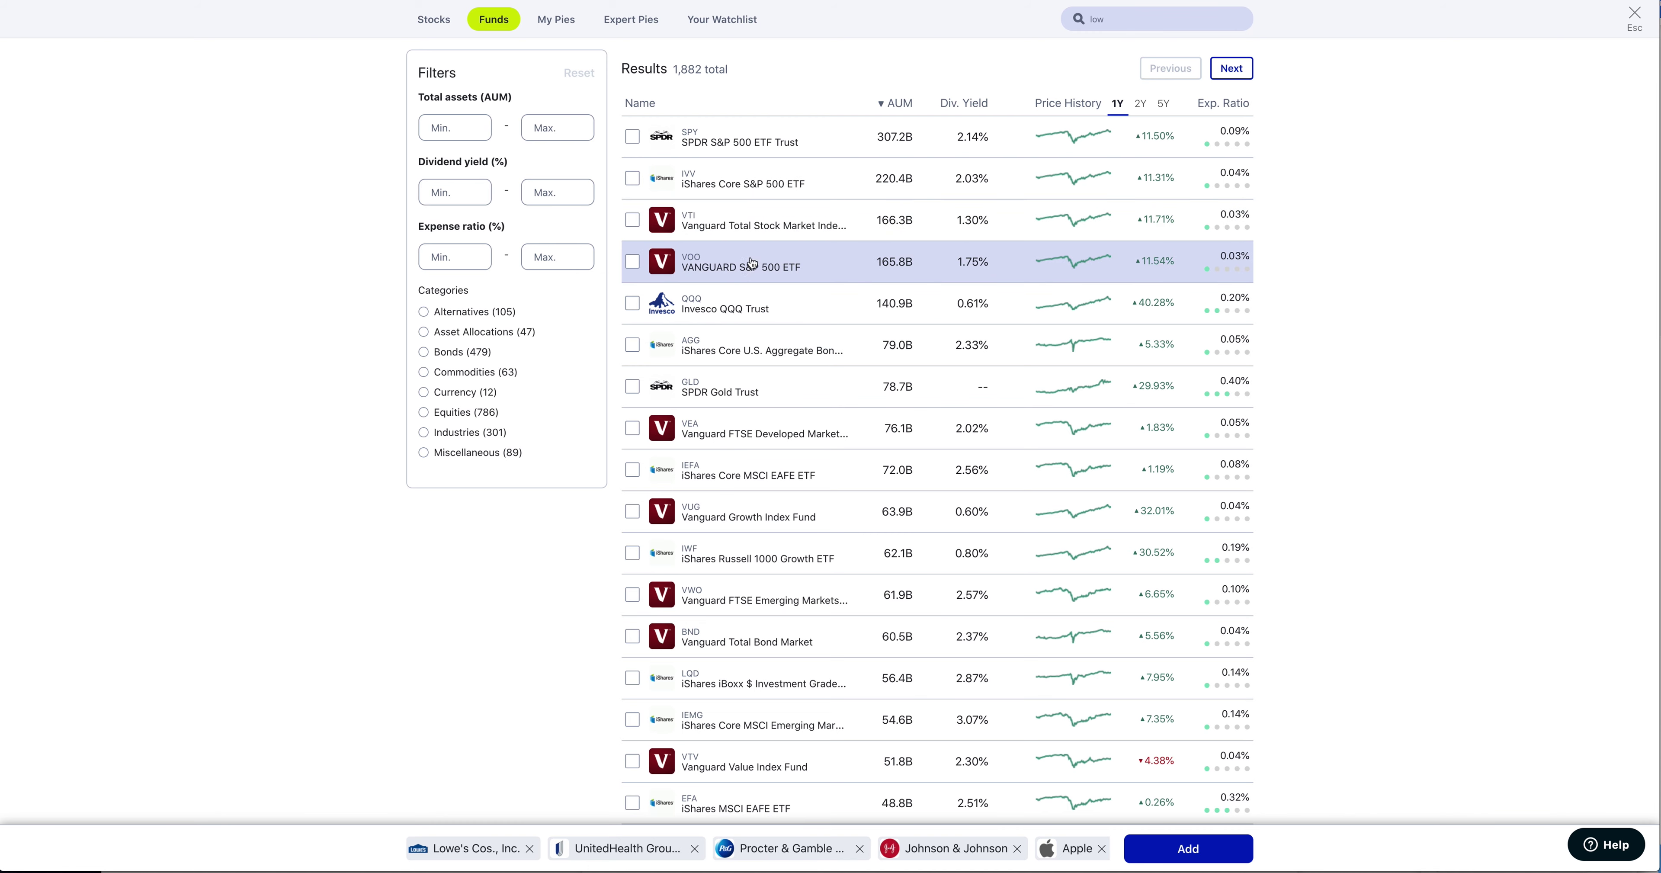
{"action": "left_click", "coordinate": [740, 231]}
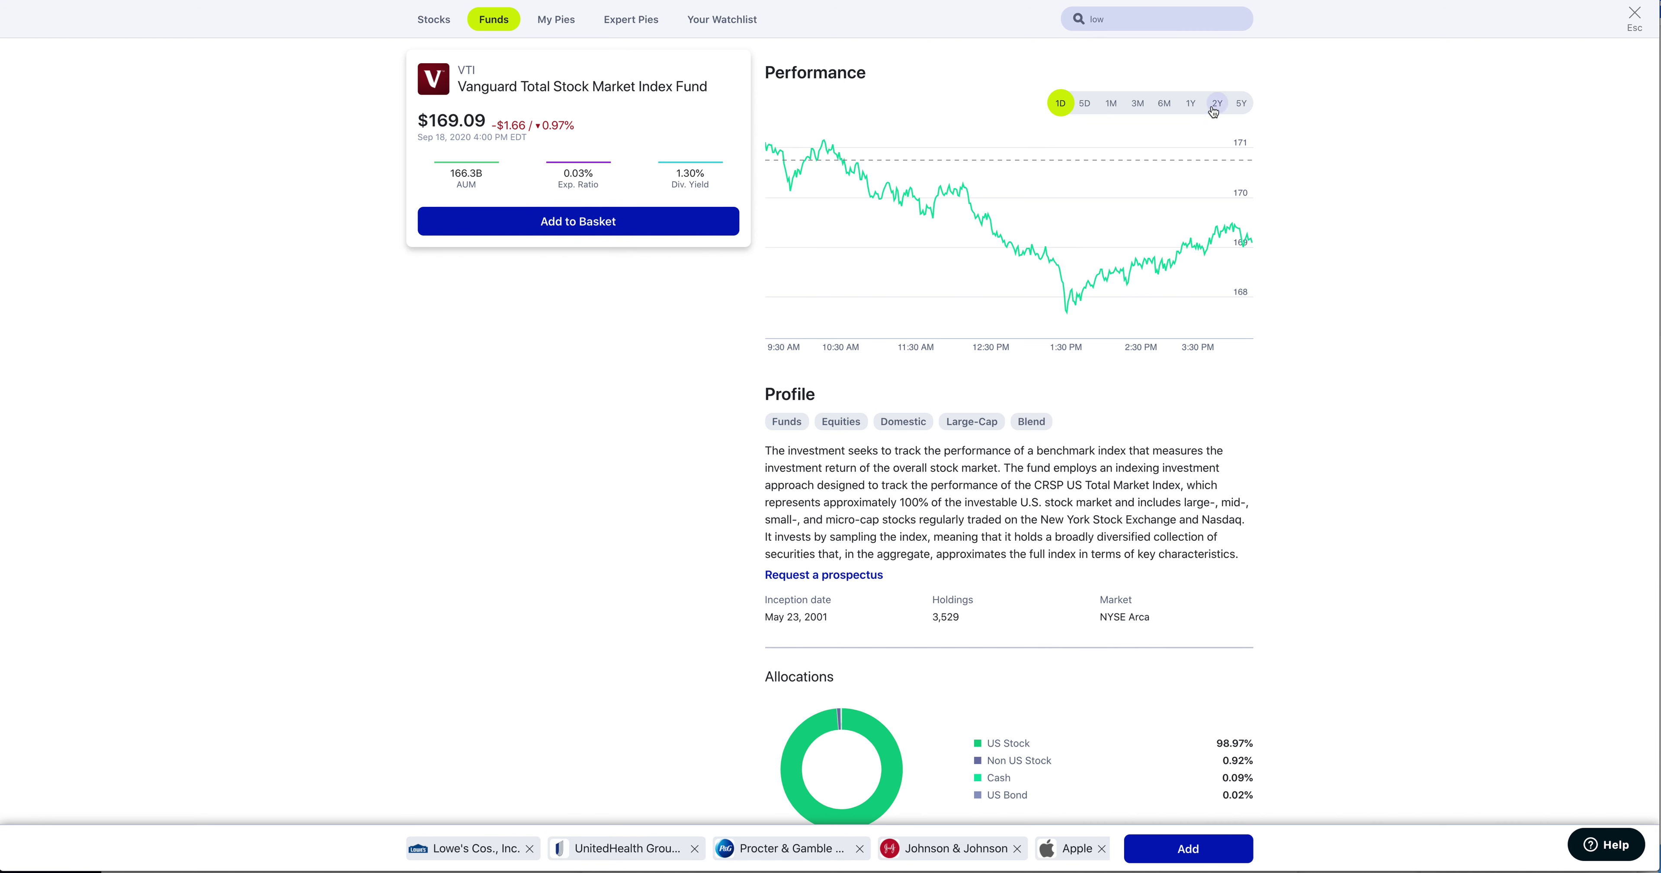
{"action": "left_click", "coordinate": [1242, 103]}
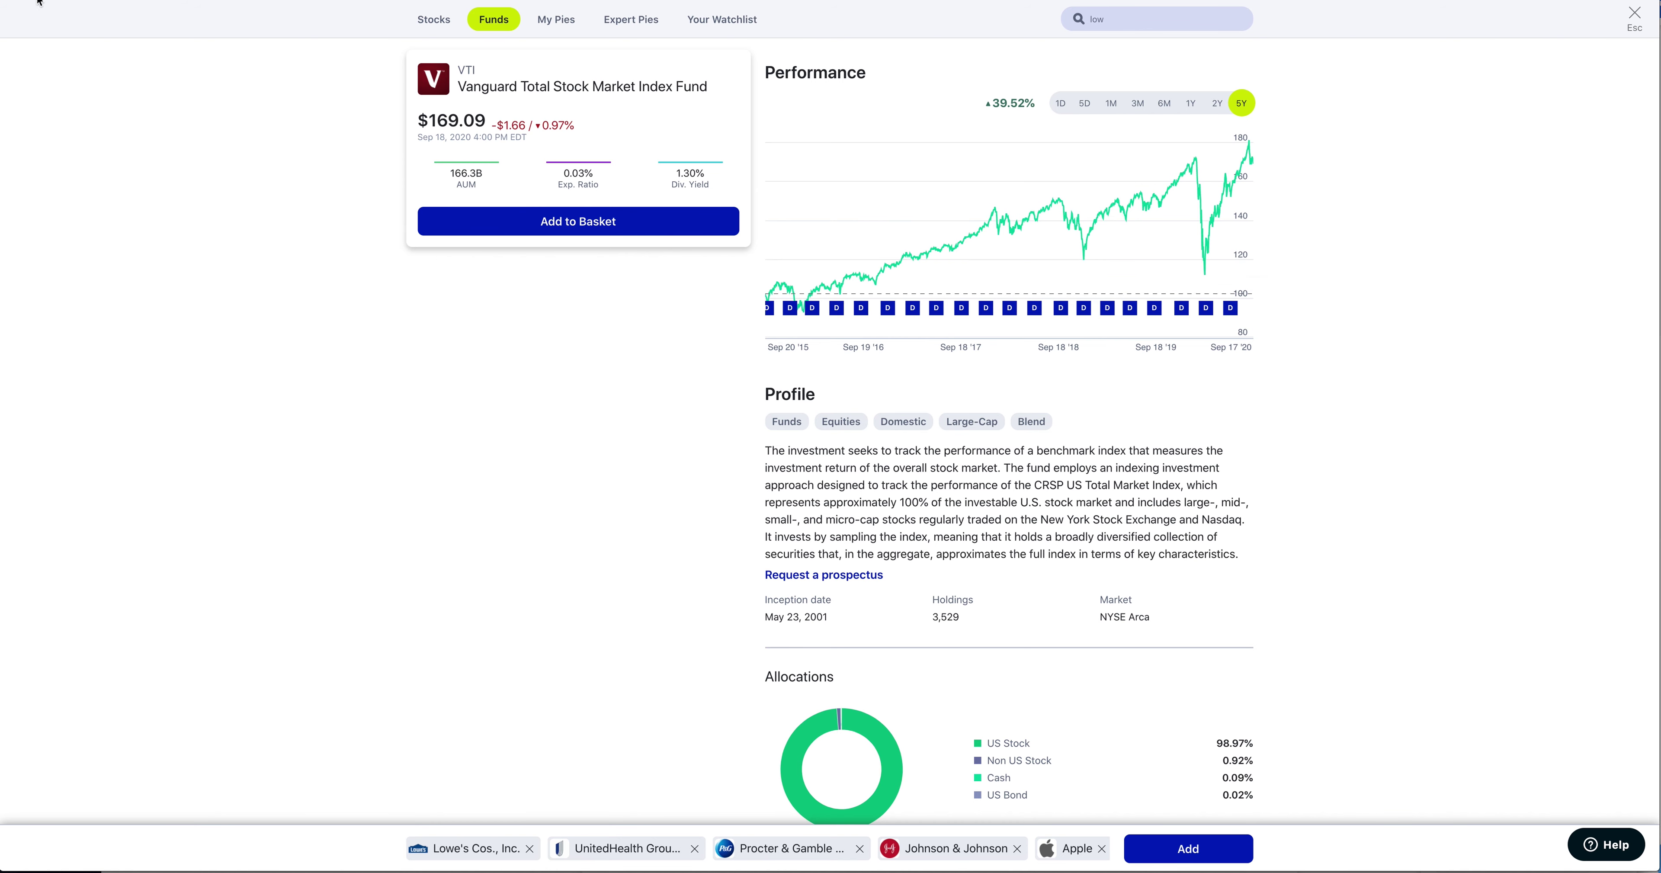
Leave the VTI details, create the new pie from the five stocks in the basket and open it for editing.
{"action": "left_click", "coordinate": [16, 1]}
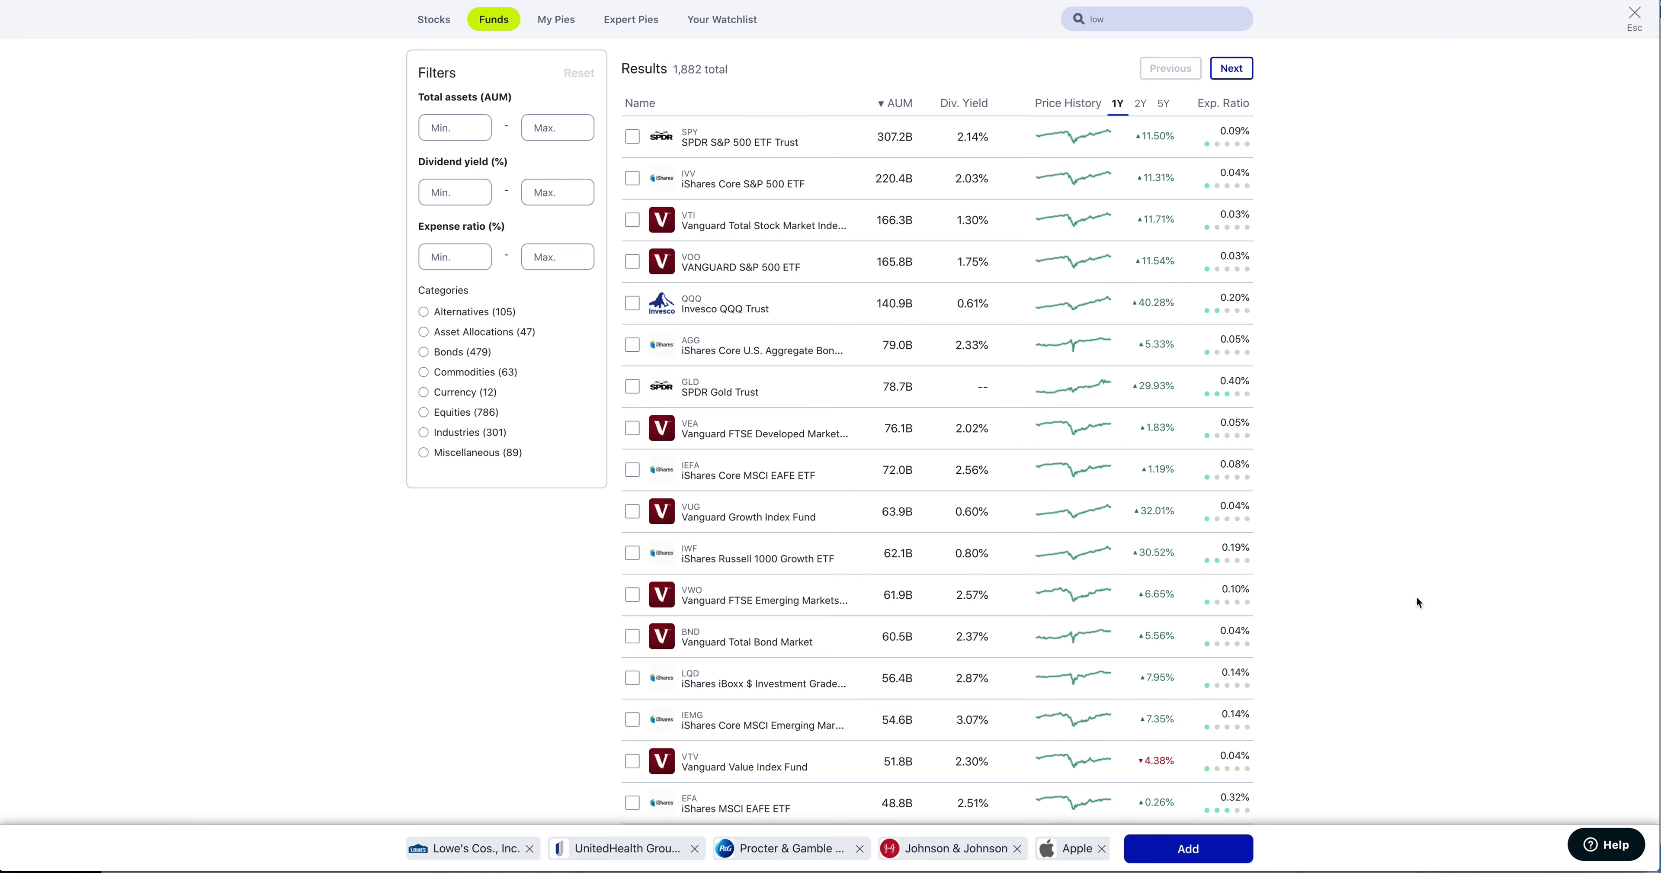
{"action": "scroll", "coordinate": [1416, 597], "scroll_direction": "down", "scroll_amount": 3}
{"action": "scroll", "coordinate": [1347, 606], "scroll_direction": "up", "scroll_amount": 3}
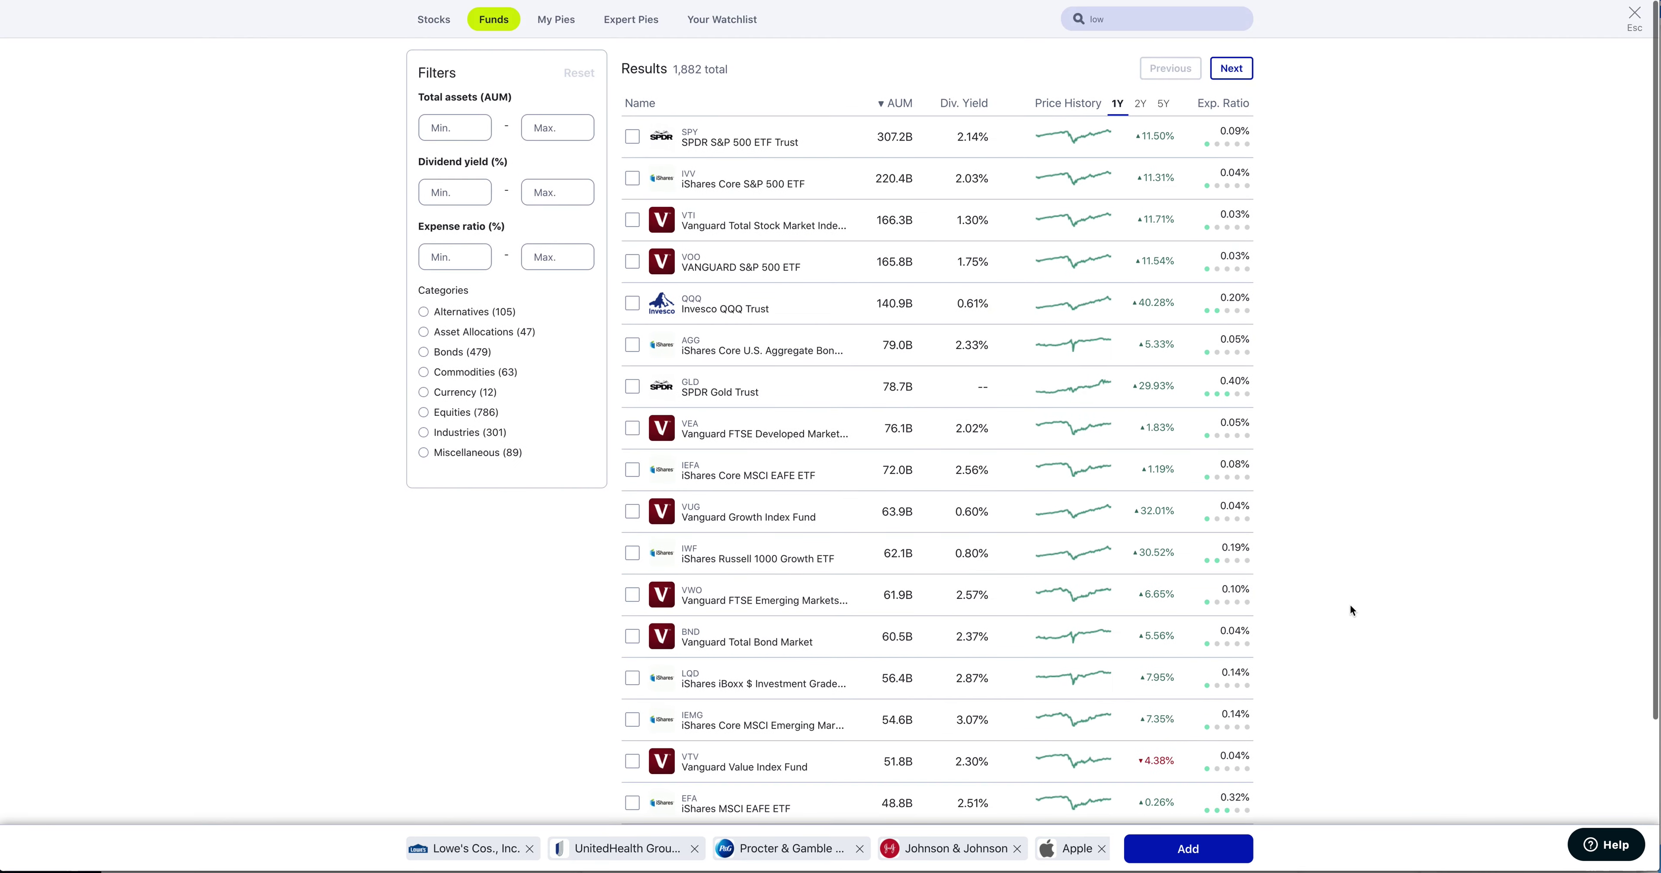
{"action": "left_click", "coordinate": [1219, 849]}
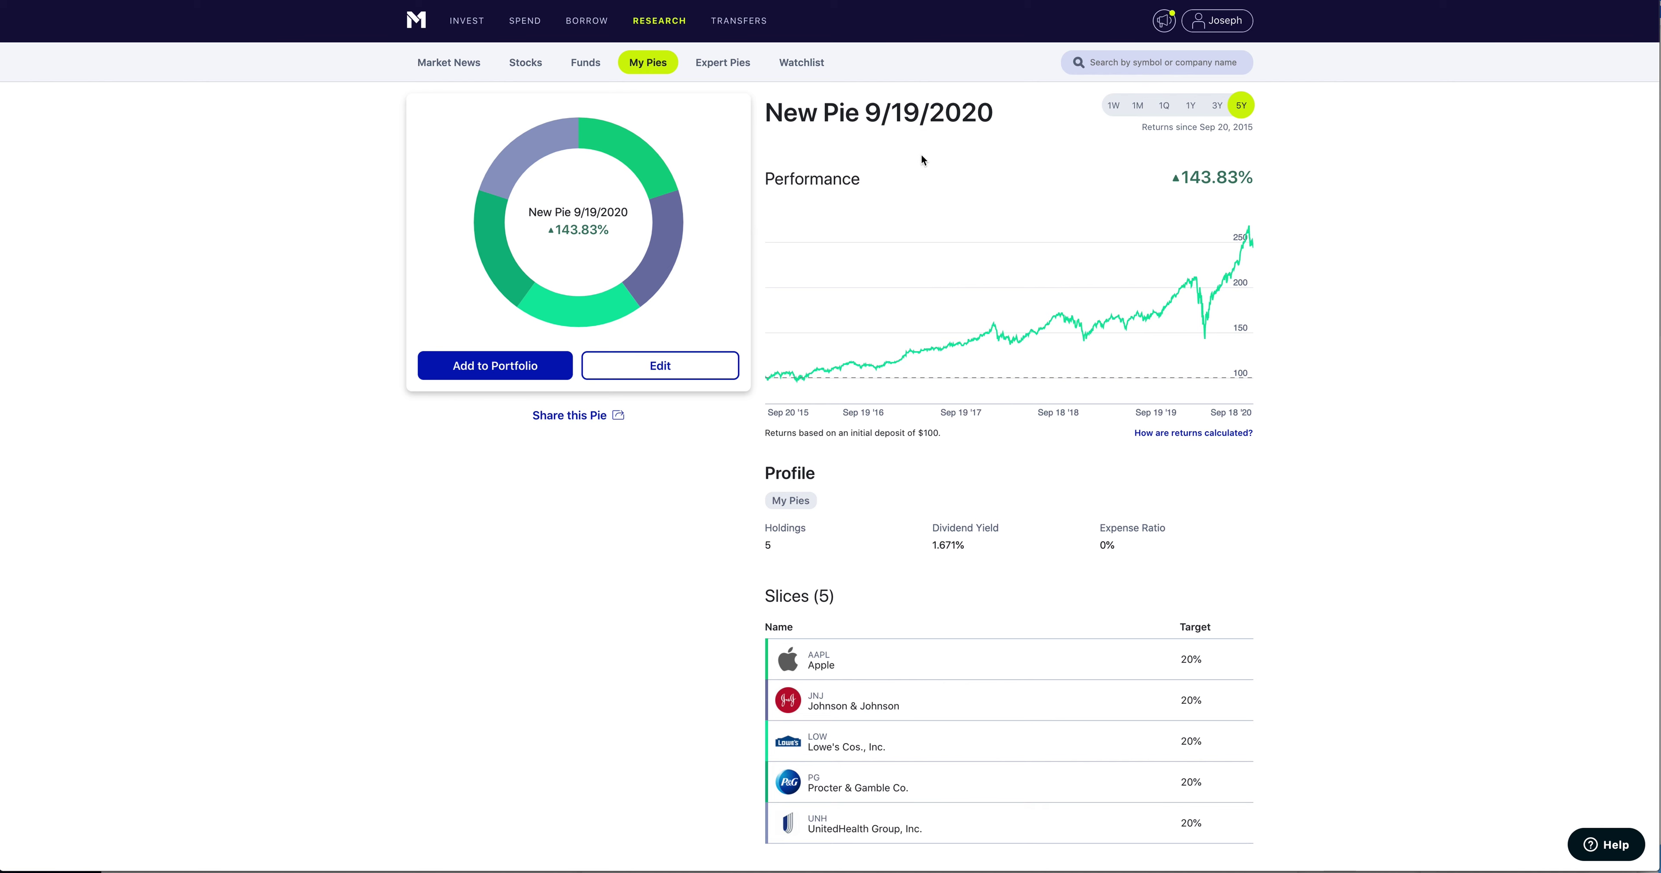
{"action": "left_click", "coordinate": [668, 366]}
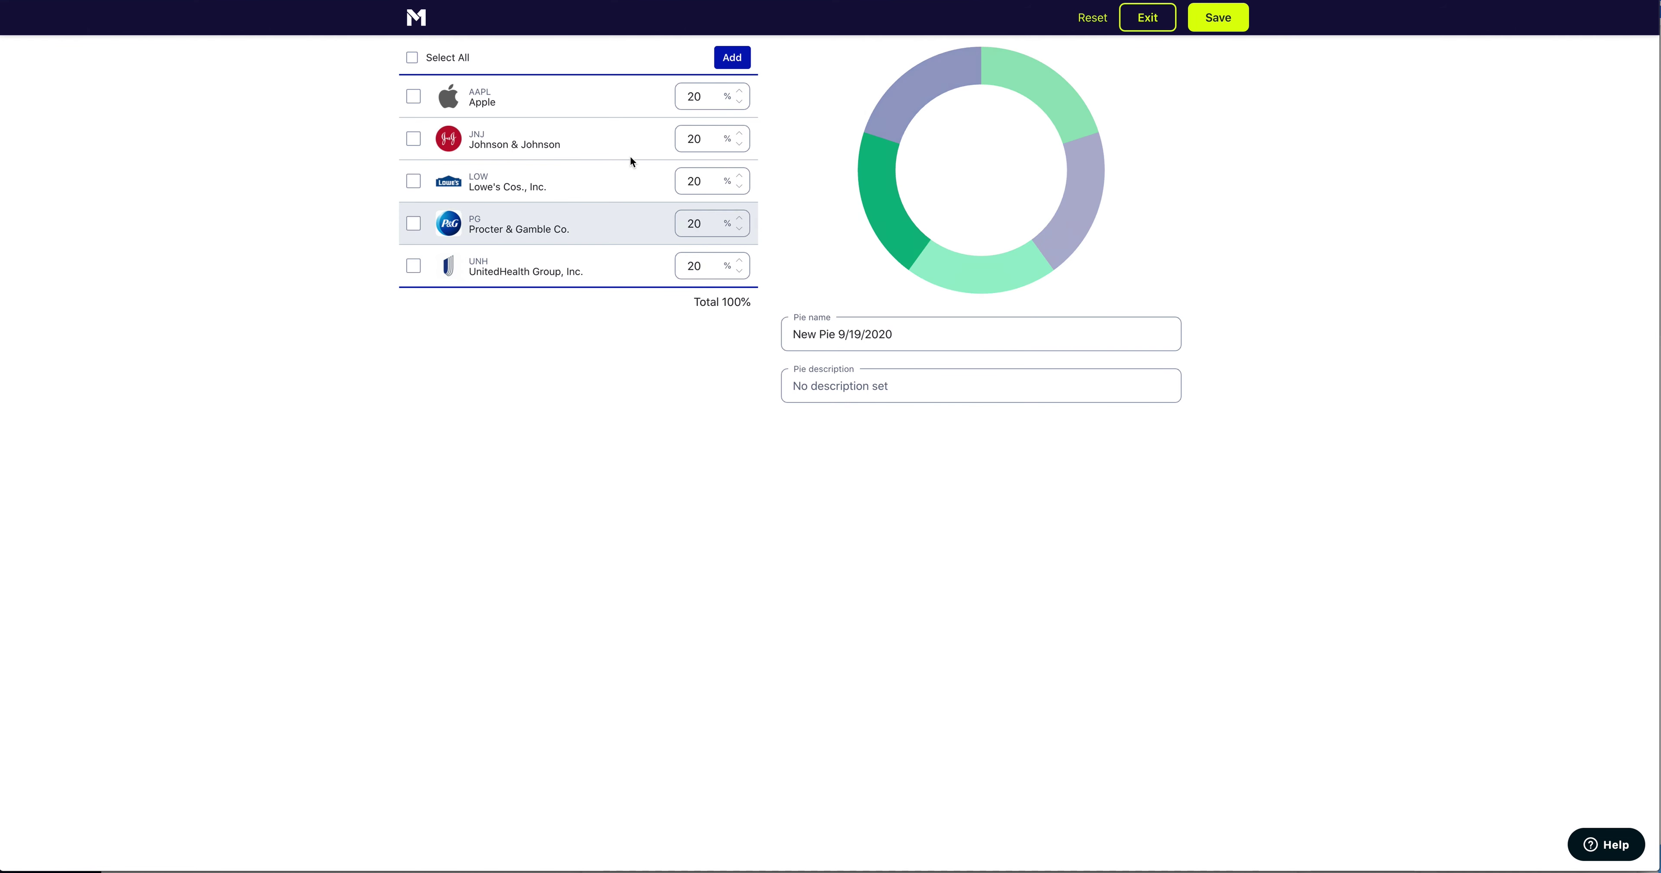
Set the target allocation of Apple to 10% and of Johnson & Johnson to 30%.
{"action": "double_click", "coordinate": [706, 97]}
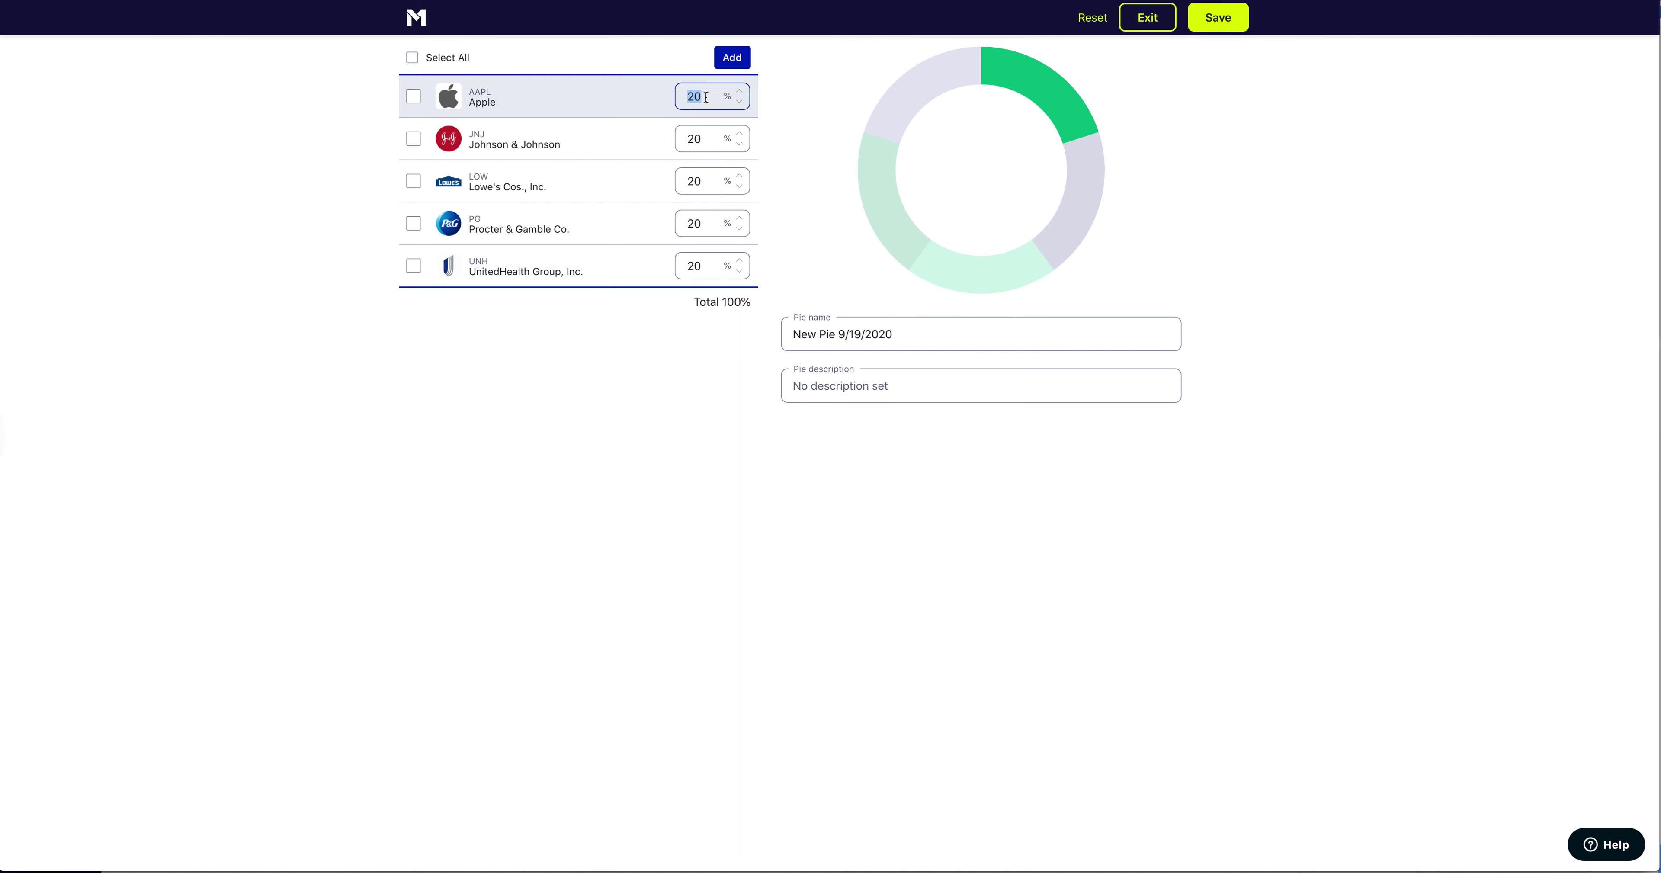
{"action": "type", "text": "10"}
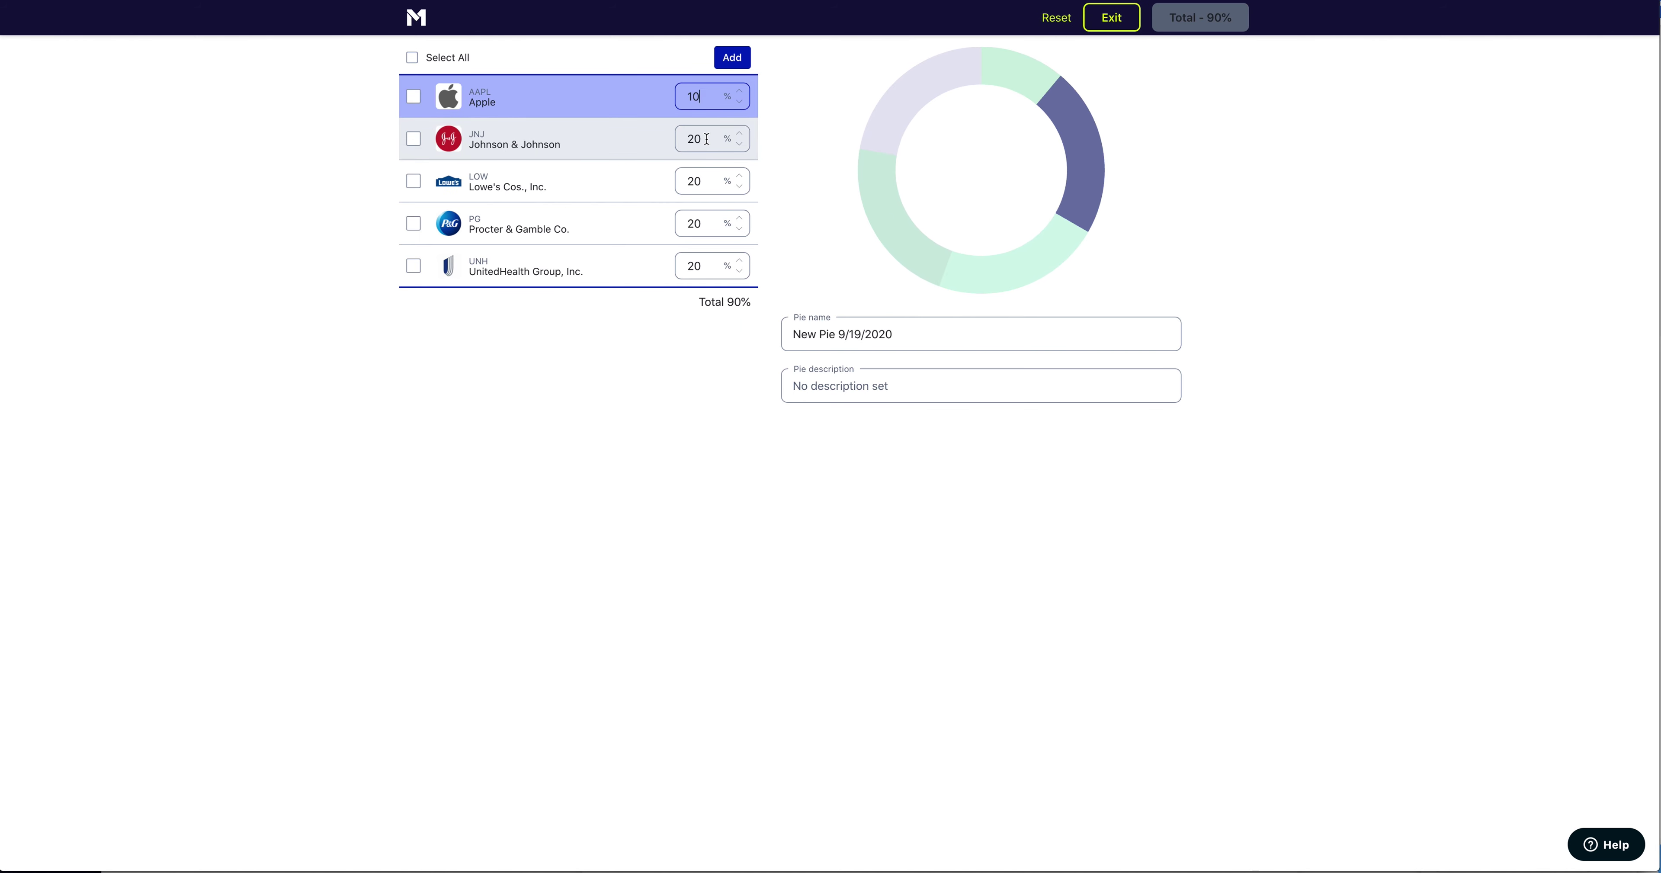
{"action": "double_click", "coordinate": [707, 139]}
{"action": "type", "text": "30"}
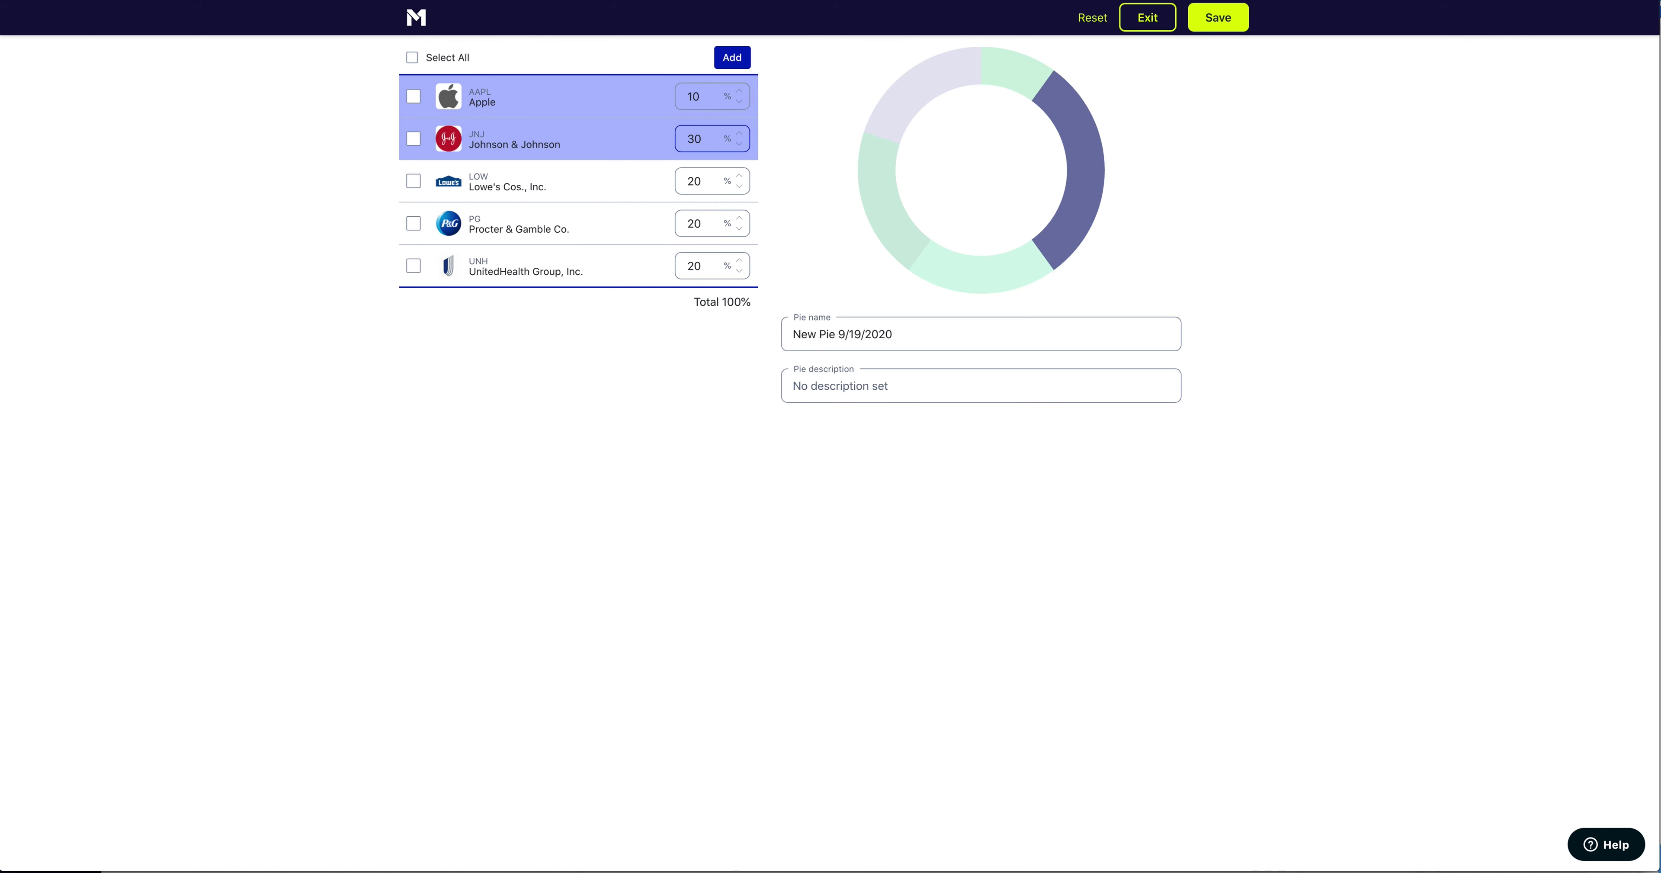
Set the target allocations of Johnson & Johnson and Apple back to 20% each.
{"action": "left_click_drag", "start_coordinate": [706, 134], "coordinate": [691, 138]}
{"action": "type", "text": "20"}
{"action": "double_click", "coordinate": [685, 99]}
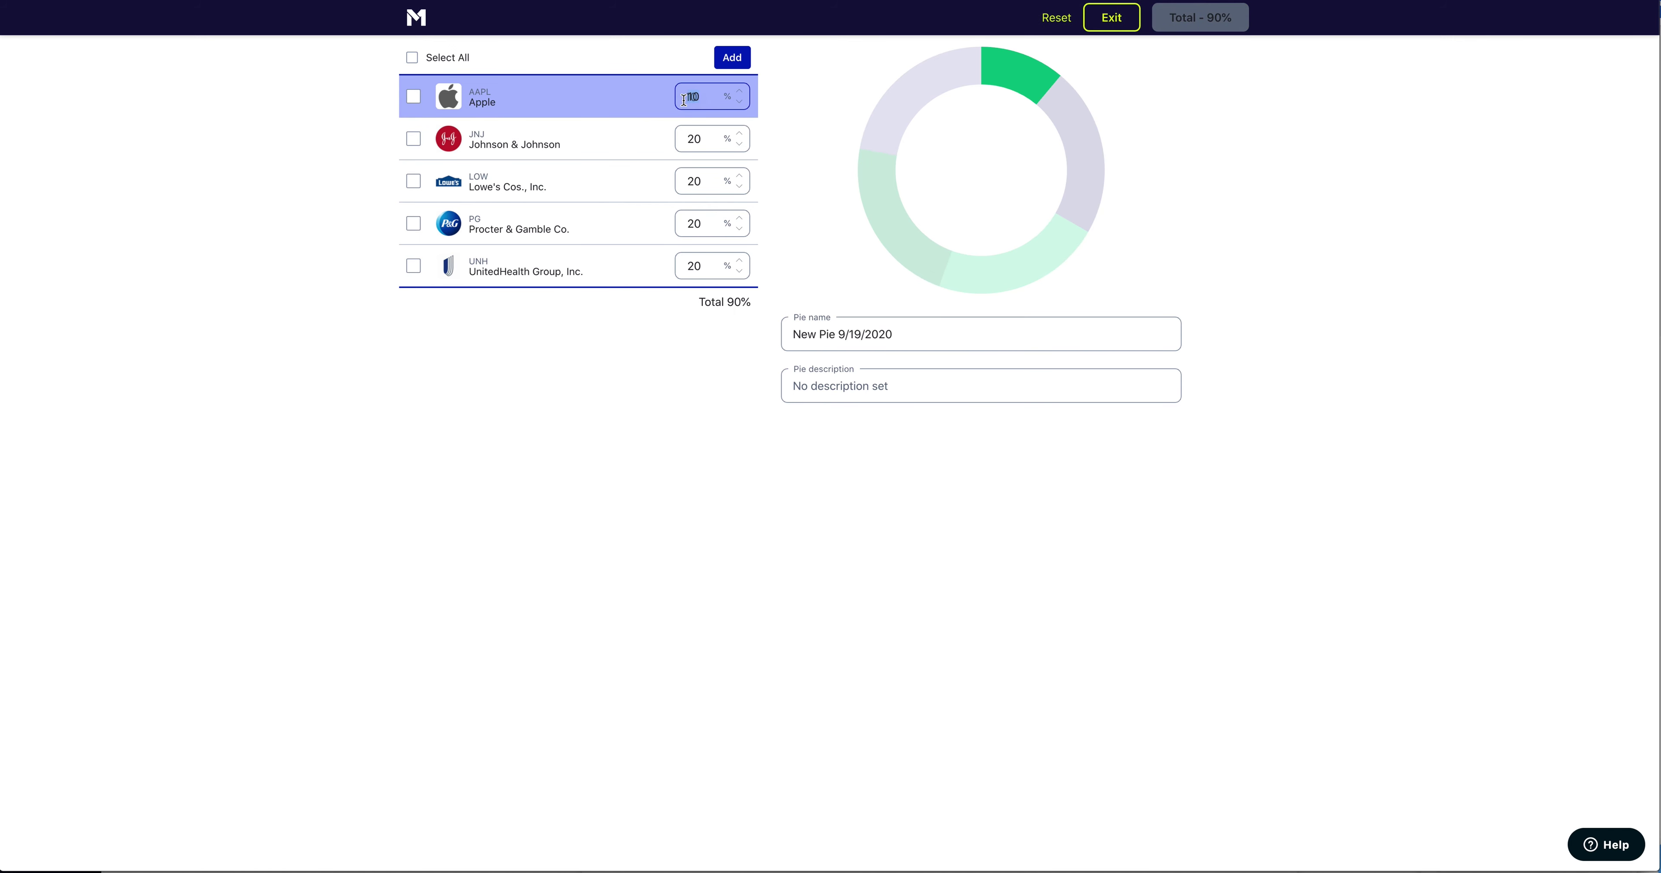
{"action": "type", "text": "20"}
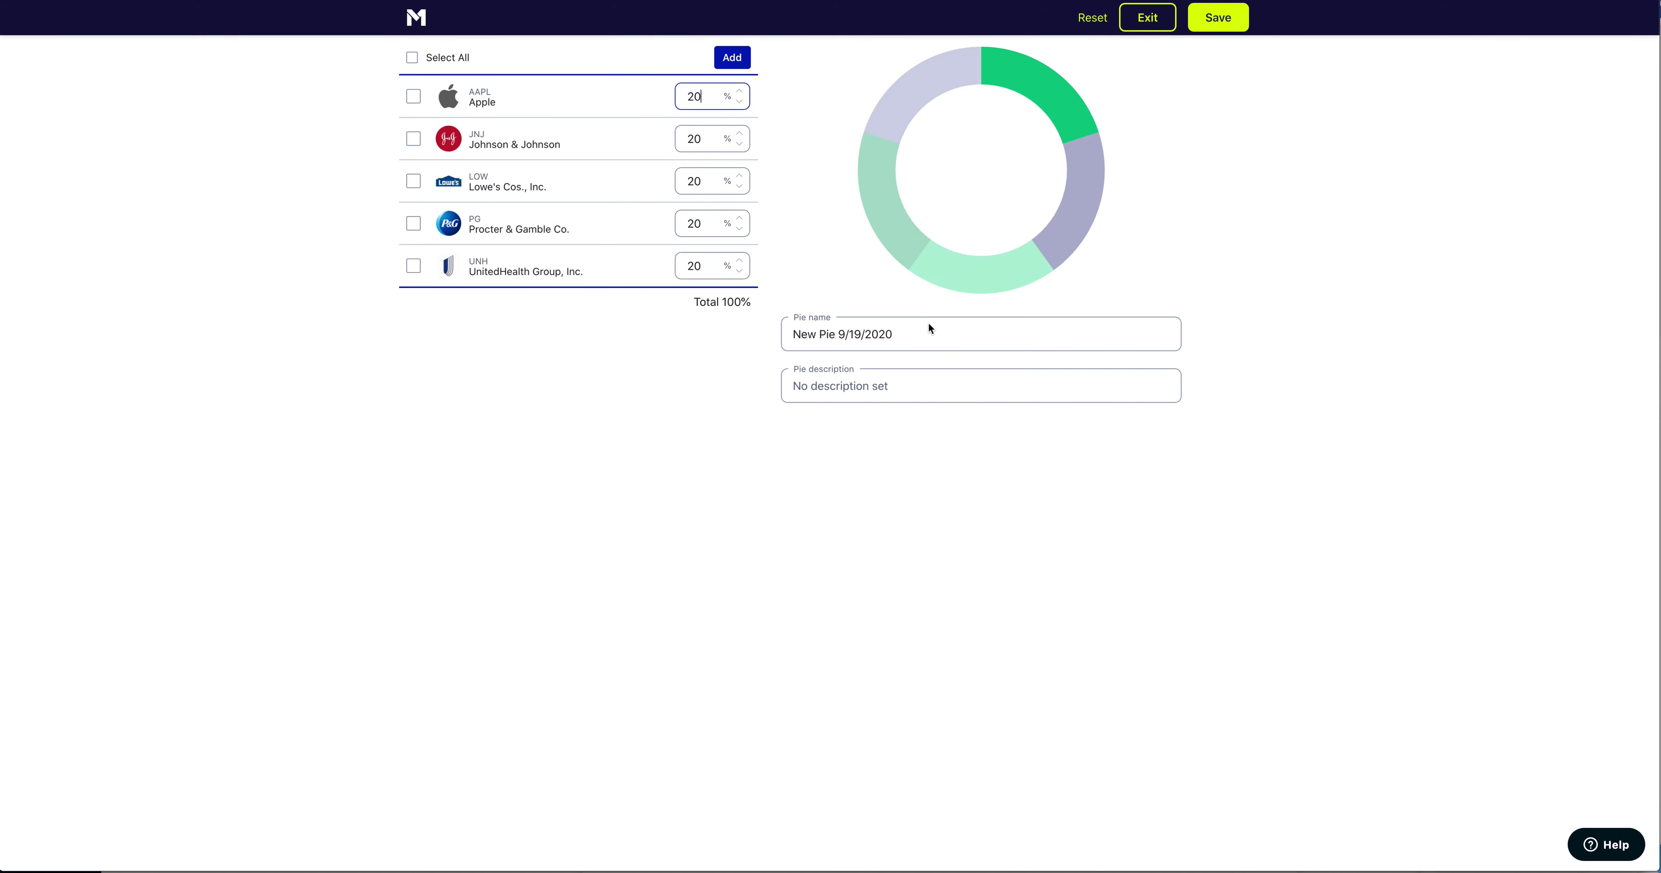